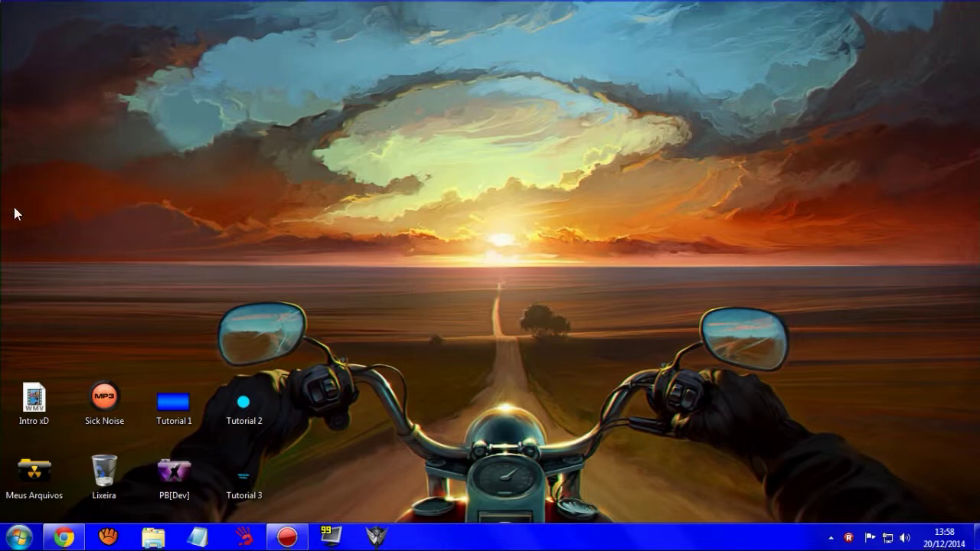
Play the Intro xD video, then view the Tutorial 1, 2 and 3 images
double_click(34, 400)
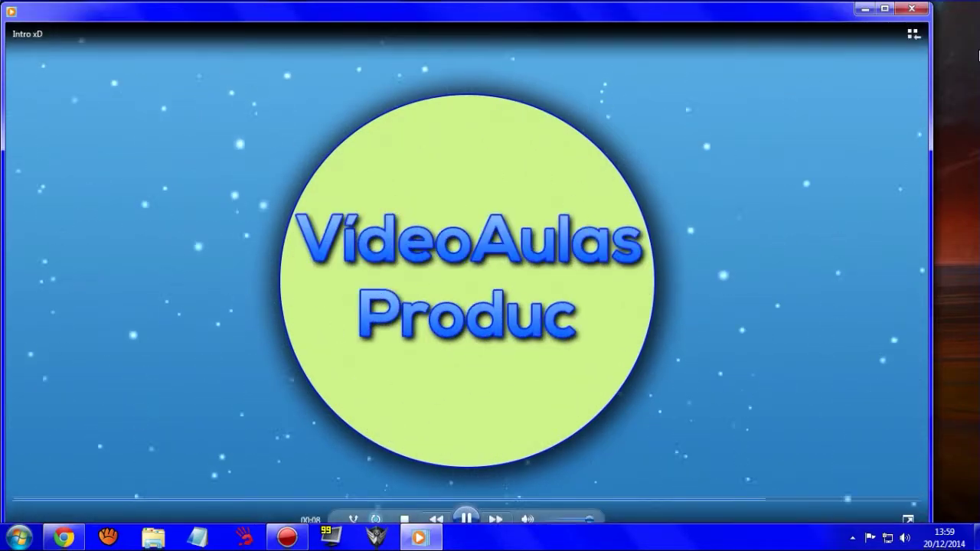
click(912, 9)
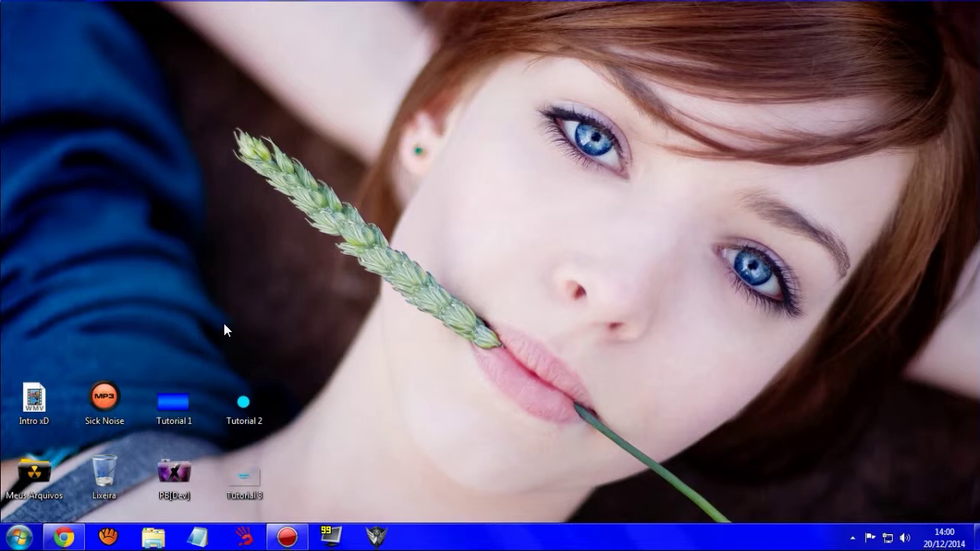
double_click(193, 398)
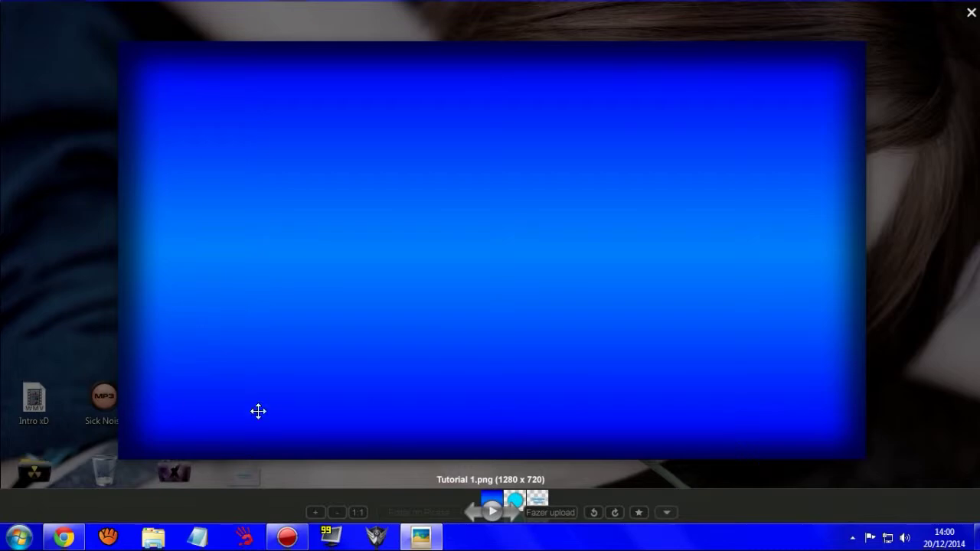
click(513, 512)
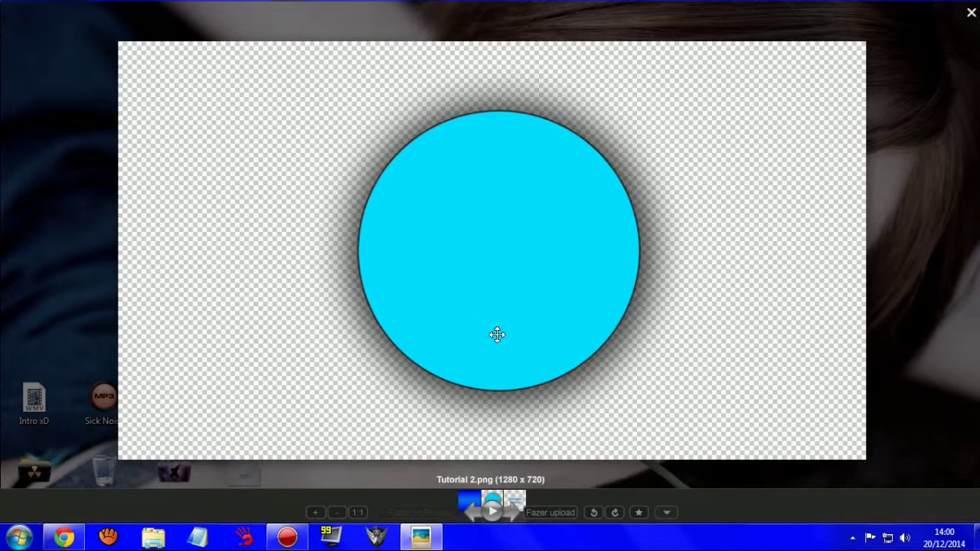
click(512, 511)
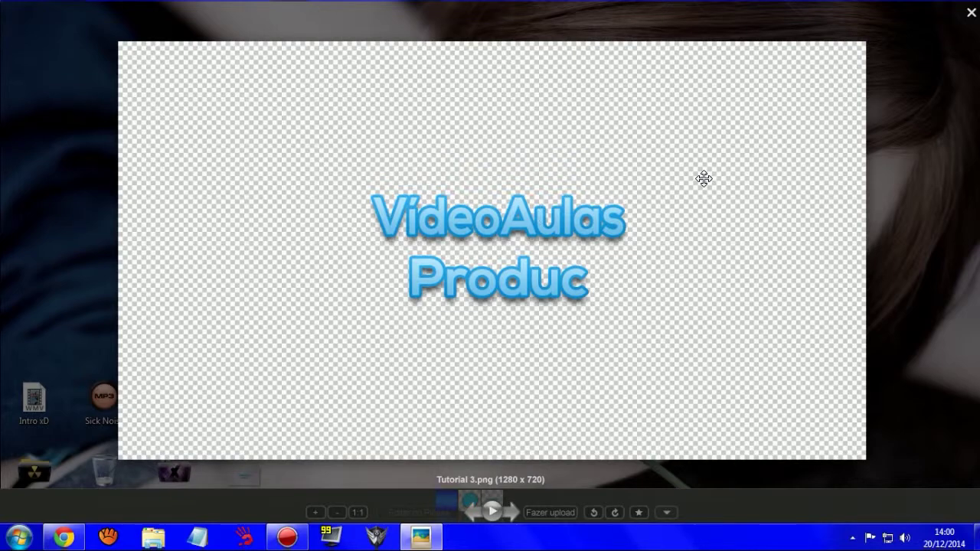
click(971, 12)
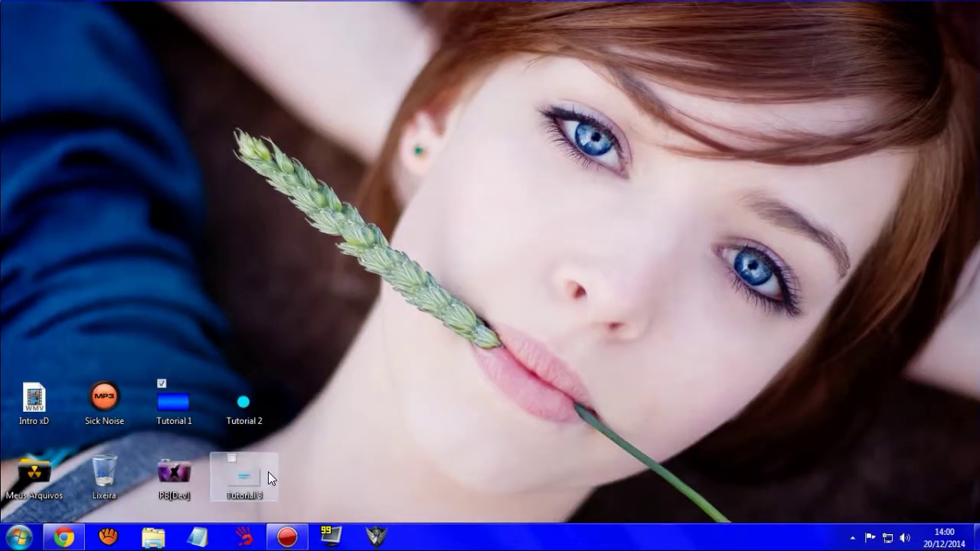
Move the three Tutorial images to the Lixeira and permanently empty it
mouse_move(372, 300)
mouse_down()
mouse_move(187, 412)
mouse_move(165, 406)
mouse_move(101, 466)
mouse_up()
right_click(103, 467)
click(168, 342)
click(529, 280)
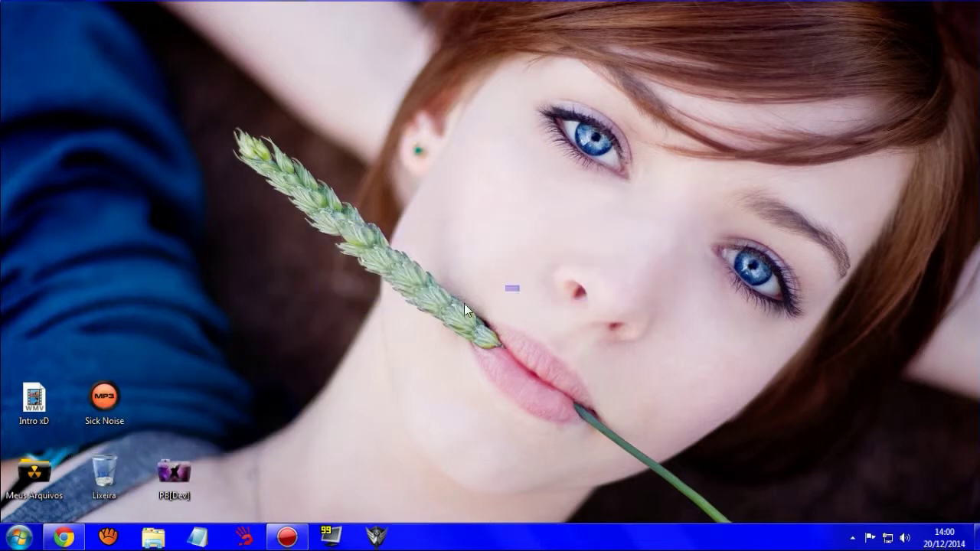
Launch Adobe Photoshop CC from Meus Arquivos > Programas and select the Move tool
double_click(50, 469)
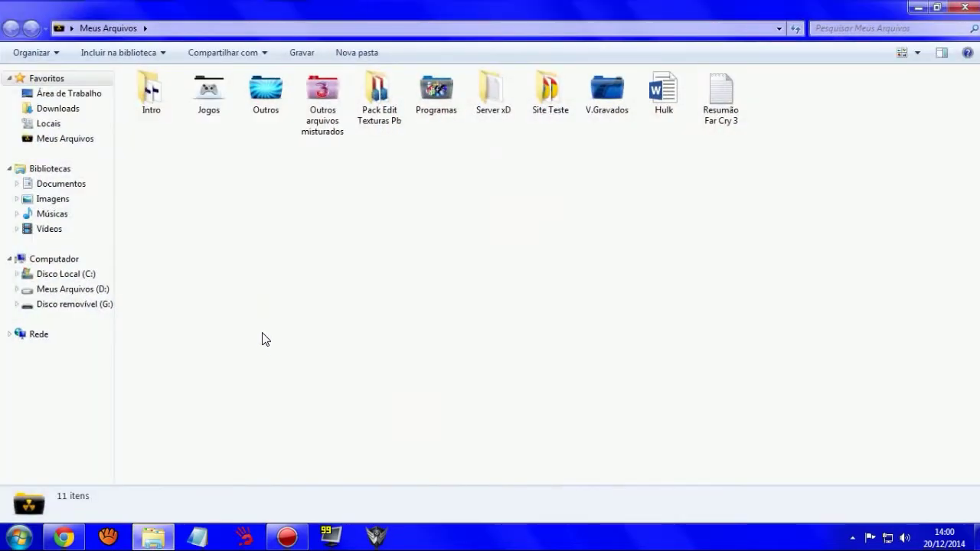
double_click(458, 89)
double_click(383, 95)
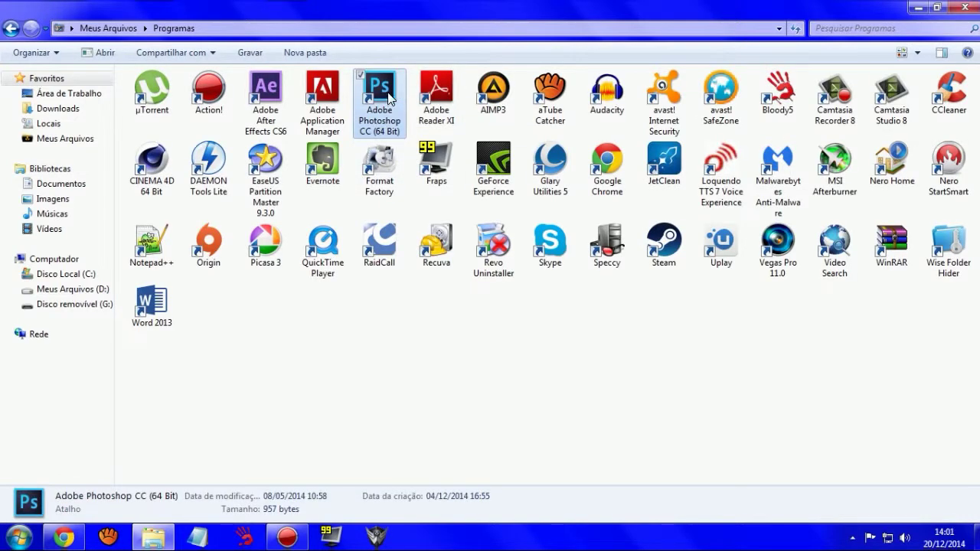
click(960, 6)
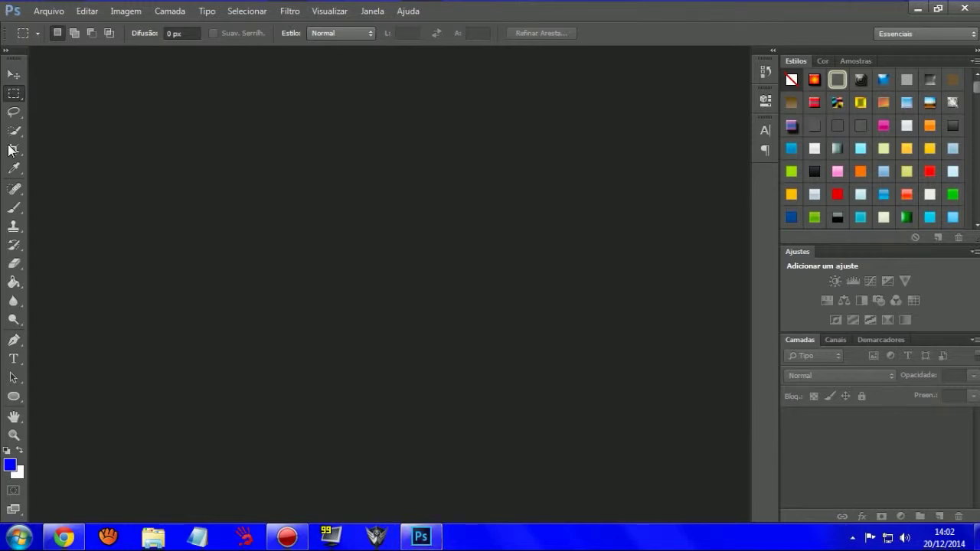
click(16, 75)
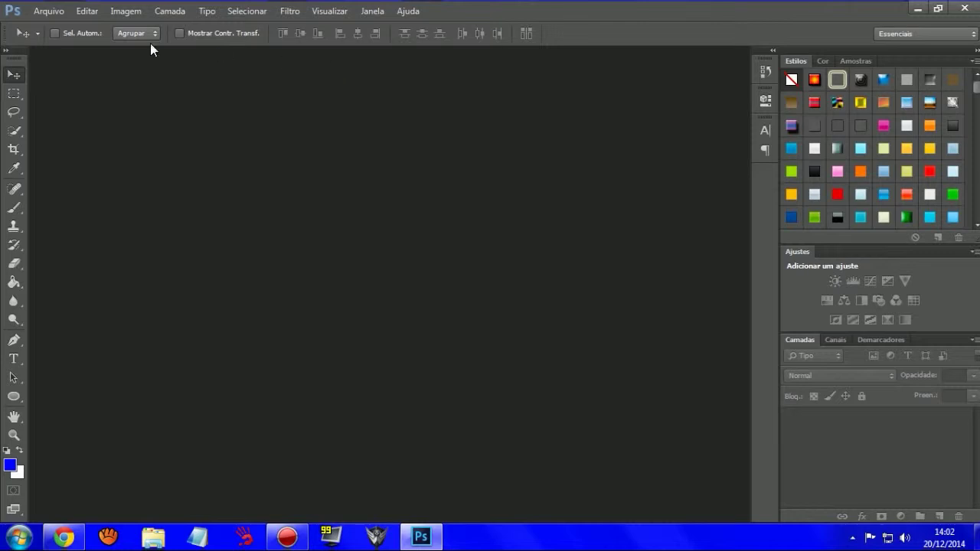
Create a document named Tutorial: 1280 × 720 px, resolution 320, white background
click(46, 10)
click(64, 26)
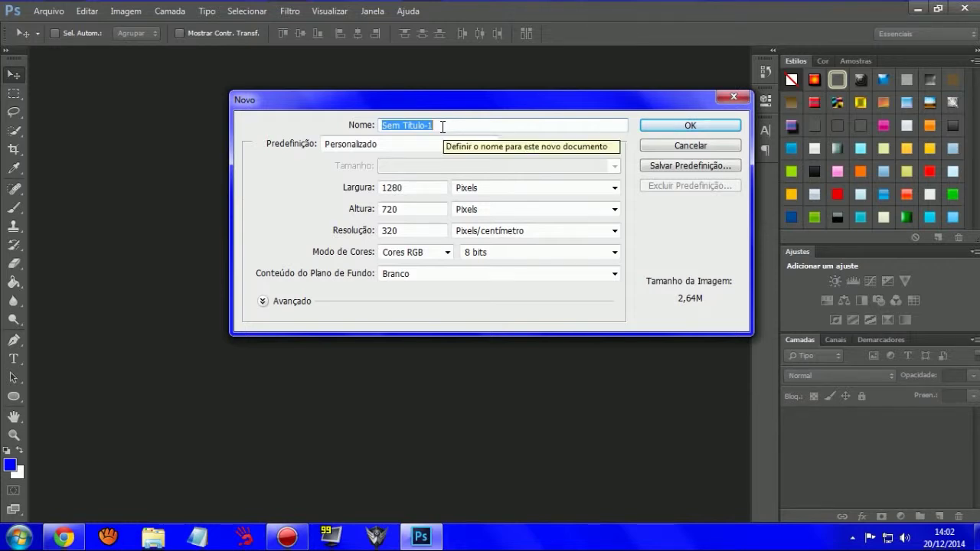
text(Tutorial)
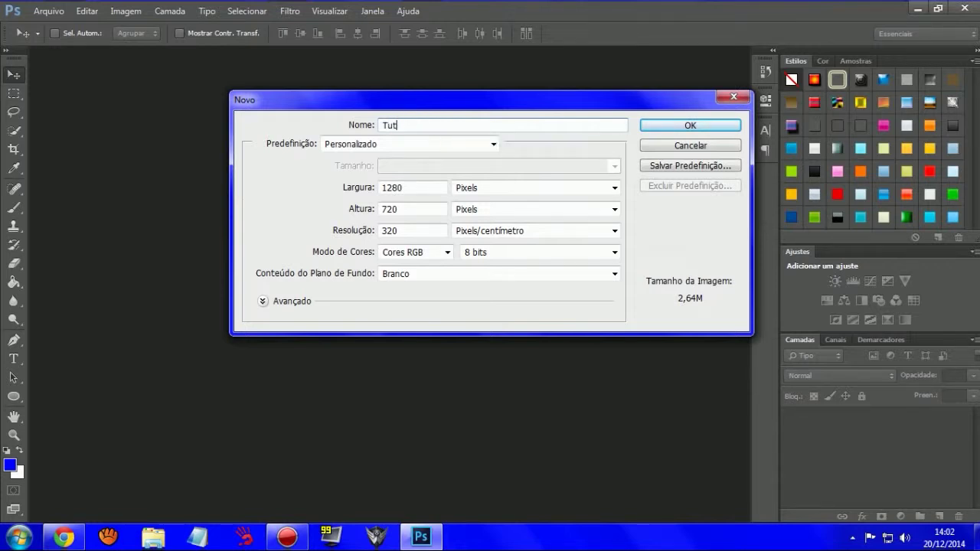
double_click(409, 192)
click(401, 190)
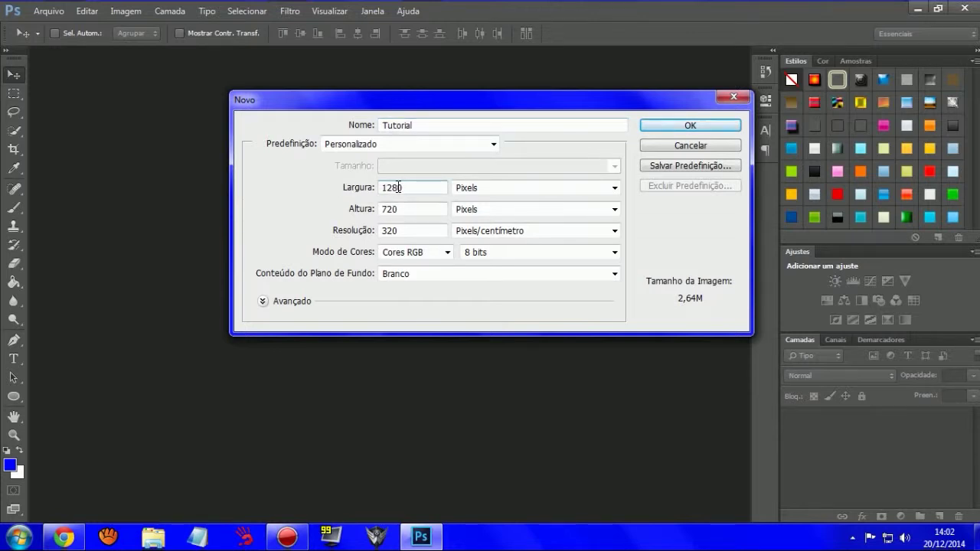
click(369, 188)
click(413, 187)
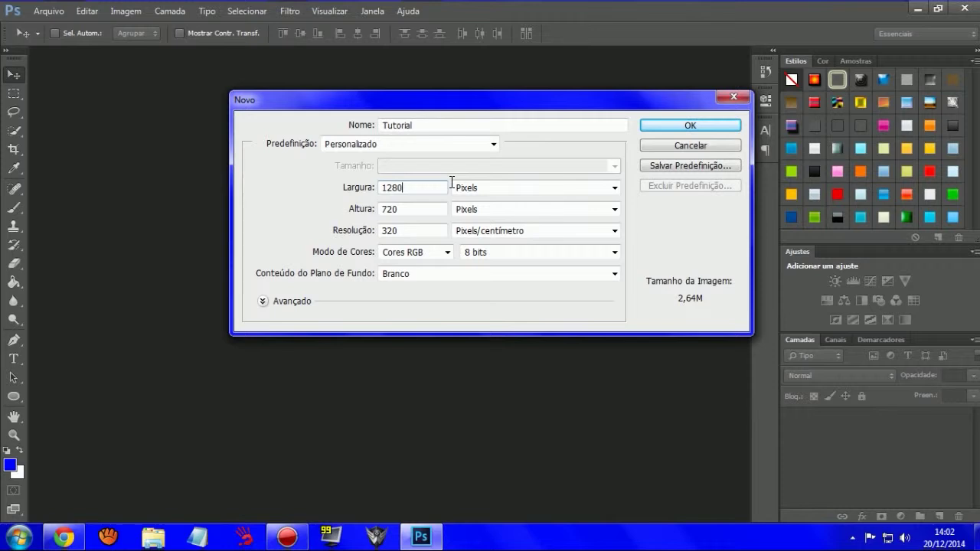
double_click(413, 211)
double_click(418, 230)
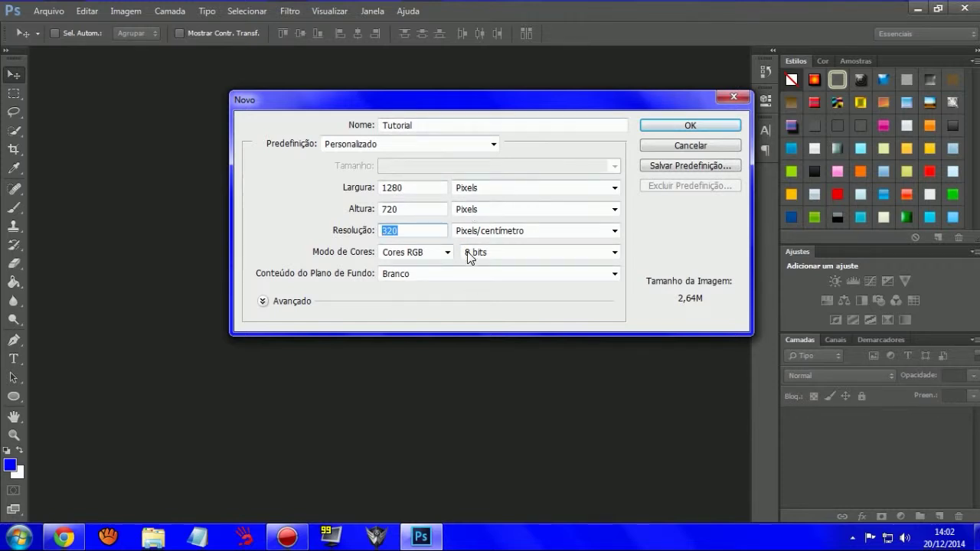
click(698, 124)
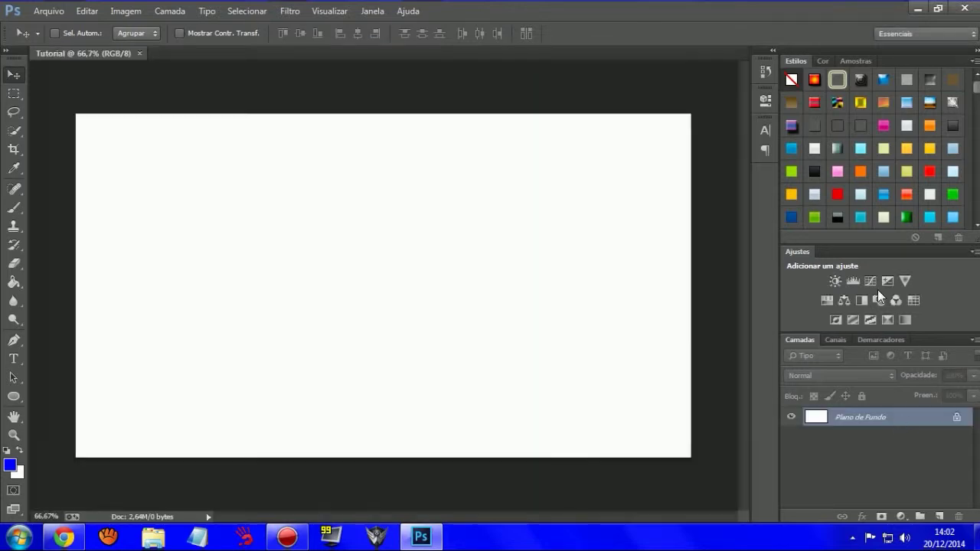
Convert Plano de Fundo into the regular layer Camada 0 and open its Estilo de camada
double_click(940, 417)
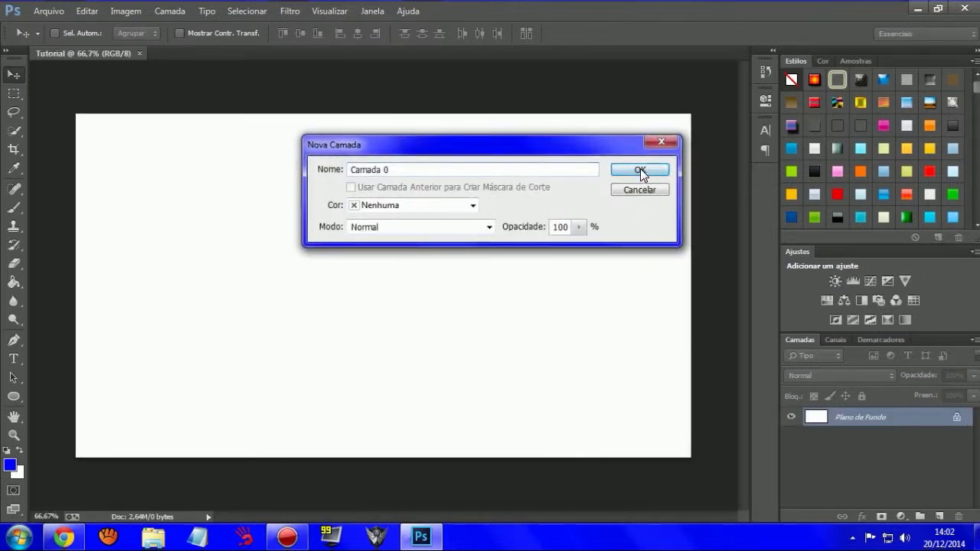
click(640, 171)
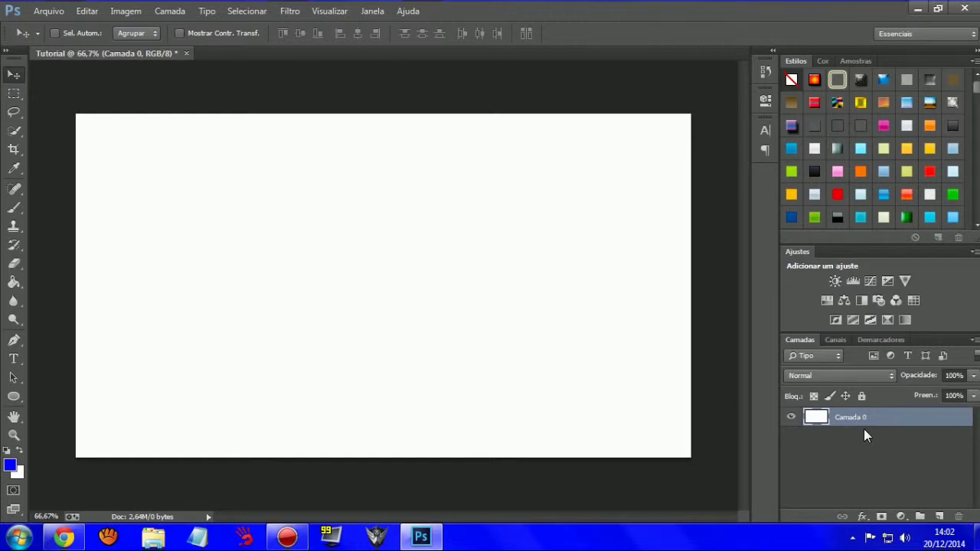
scroll(904, 137, down, 2)
scroll(904, 138, down, 2)
scroll(906, 142, down, 2)
scroll(908, 146, down, 2)
scroll(907, 144, down, 2)
scroll(906, 138, down, 2)
scroll(903, 132, down, 2)
scroll(919, 118, down, 2)
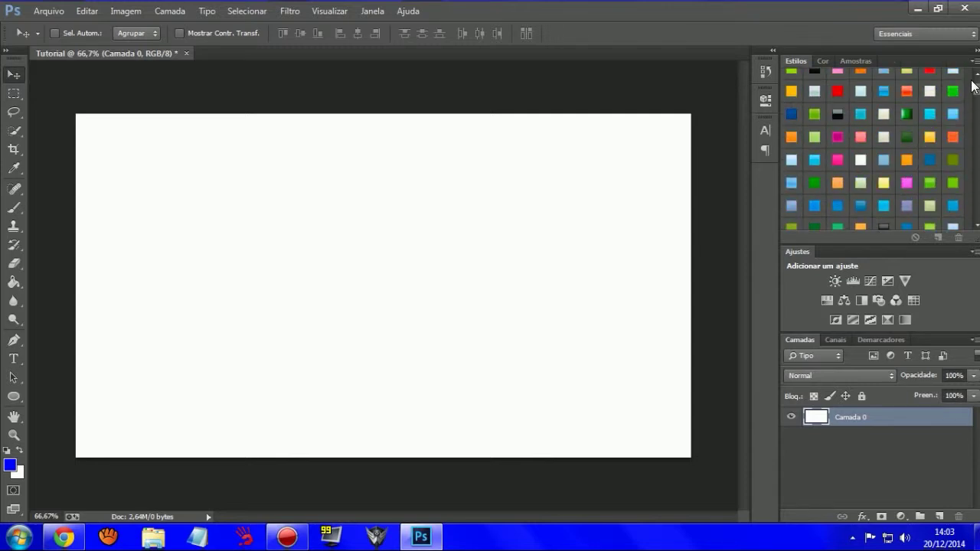
drag(973, 92, 971, 77)
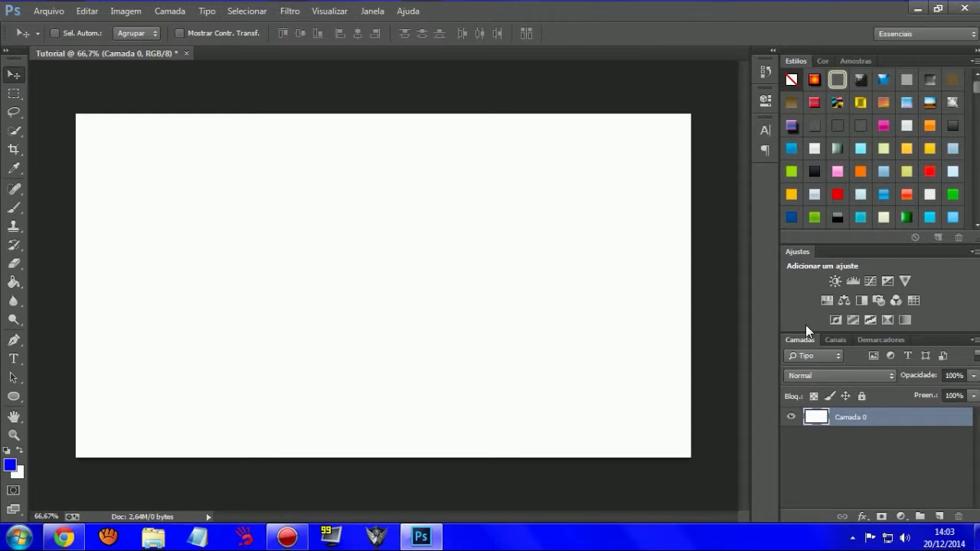
double_click(901, 418)
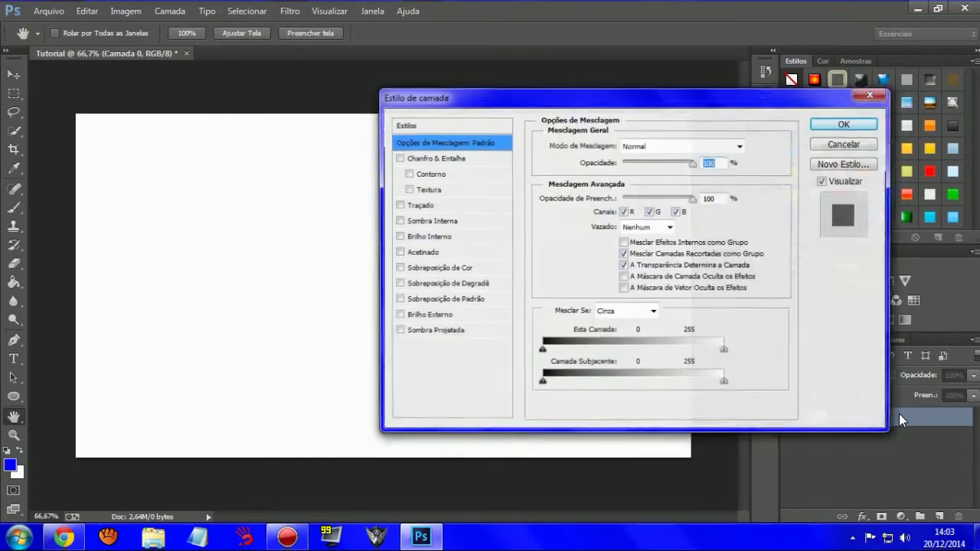
Enable Pattern Overlay on Camada 0 and try several patterns (grey circles, black dots, yellow leaf)
key(Escape)
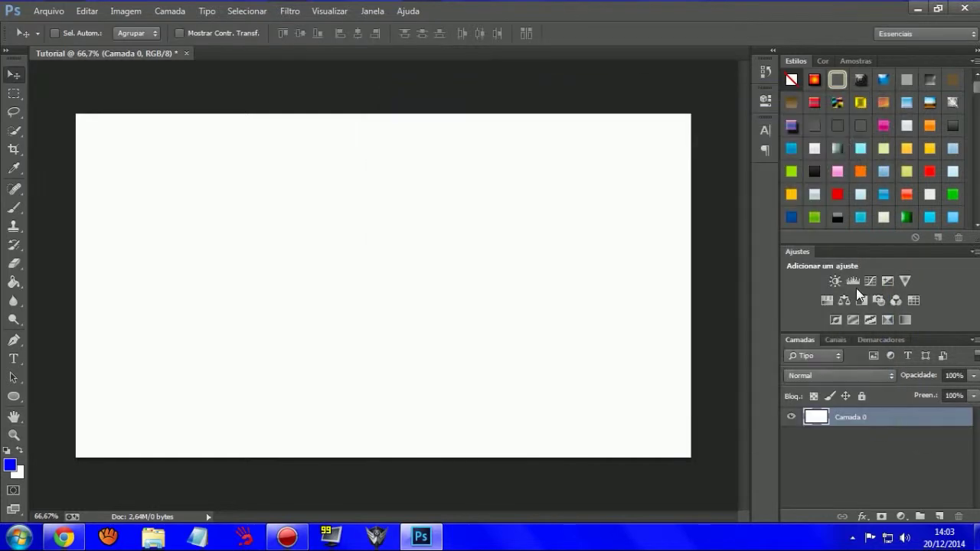
double_click(894, 419)
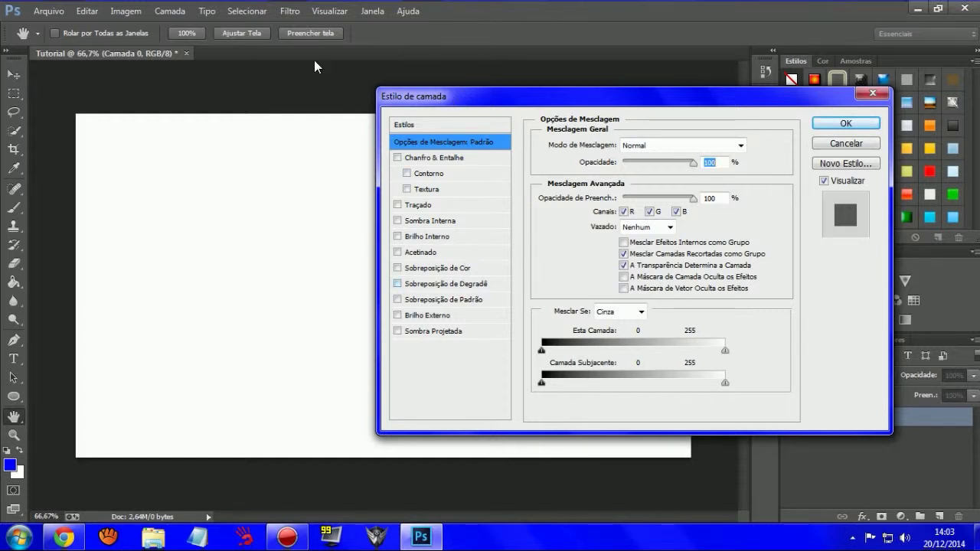
click(438, 299)
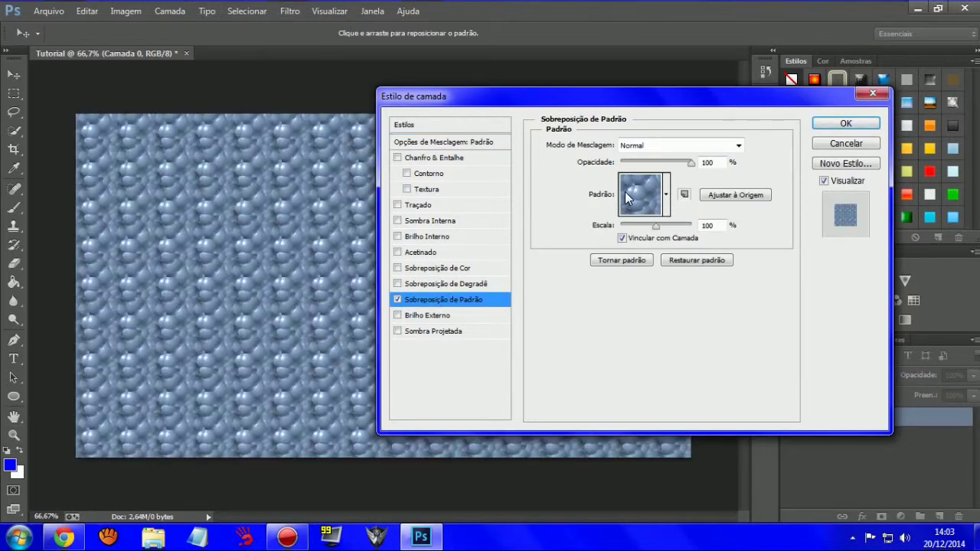
click(666, 194)
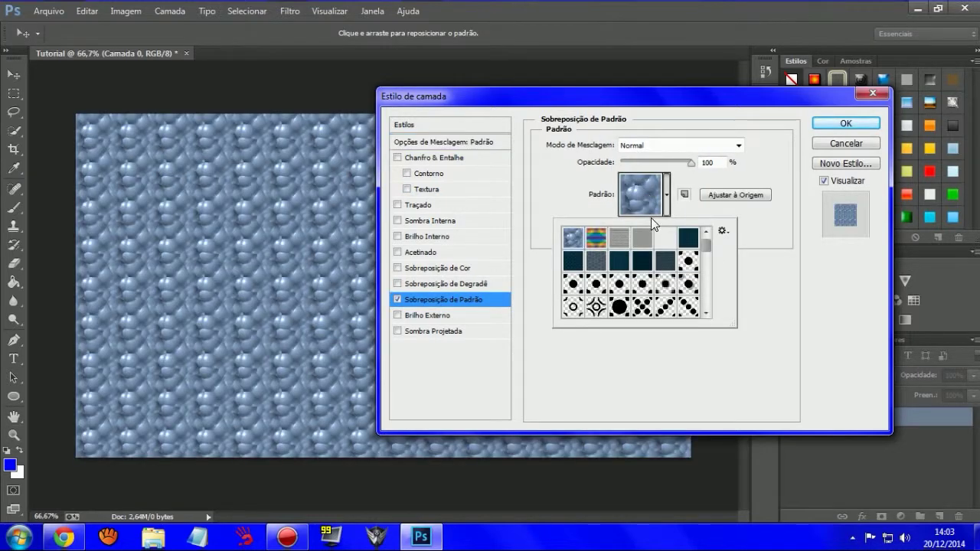
scroll(704, 252, down, 2)
scroll(702, 250, down, 2)
scroll(666, 258, down, 1)
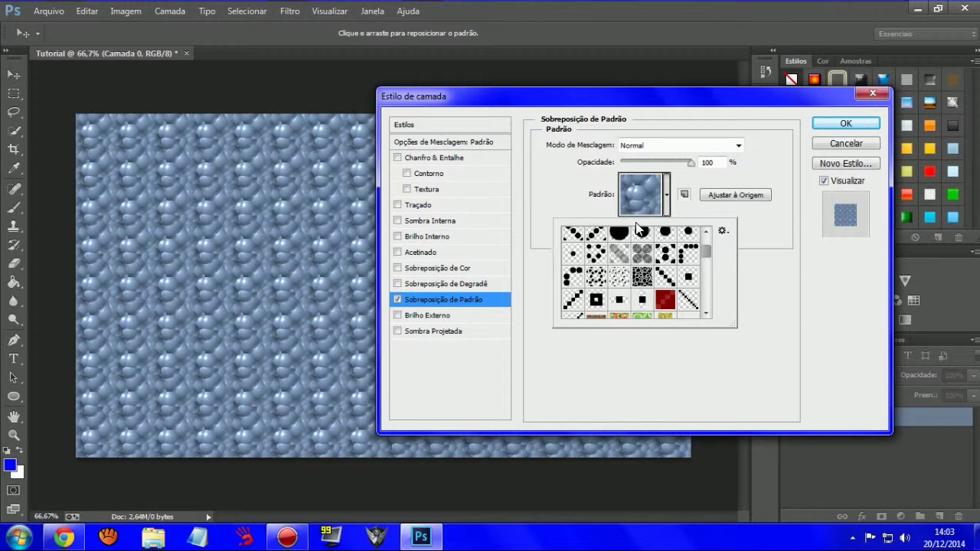
click(640, 260)
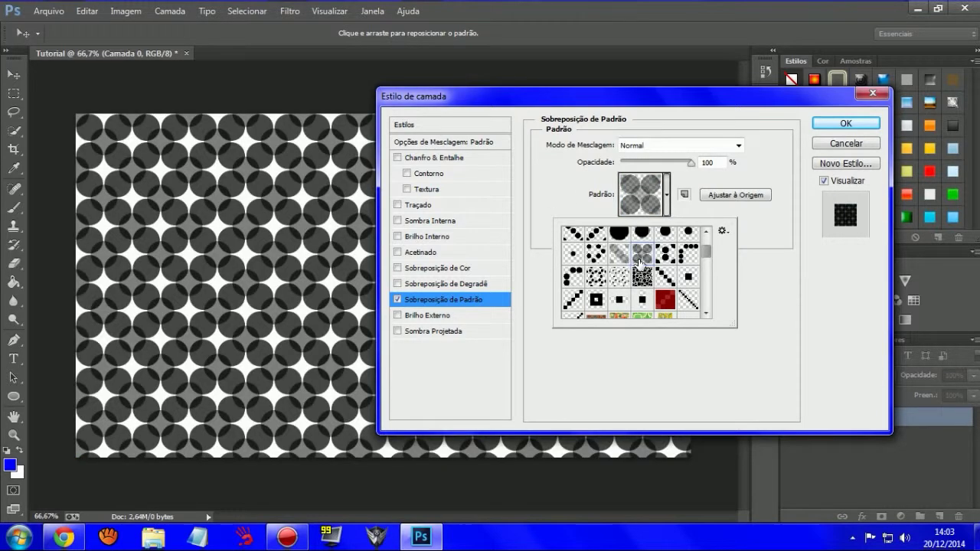
click(667, 260)
scroll(669, 270, down, 1)
click(666, 297)
Apply the dark brown weave pattern to the overlay after trying teal and light blue
scroll(664, 293, down, 2)
scroll(664, 293, down, 1)
click(642, 297)
scroll(598, 277, down, 1)
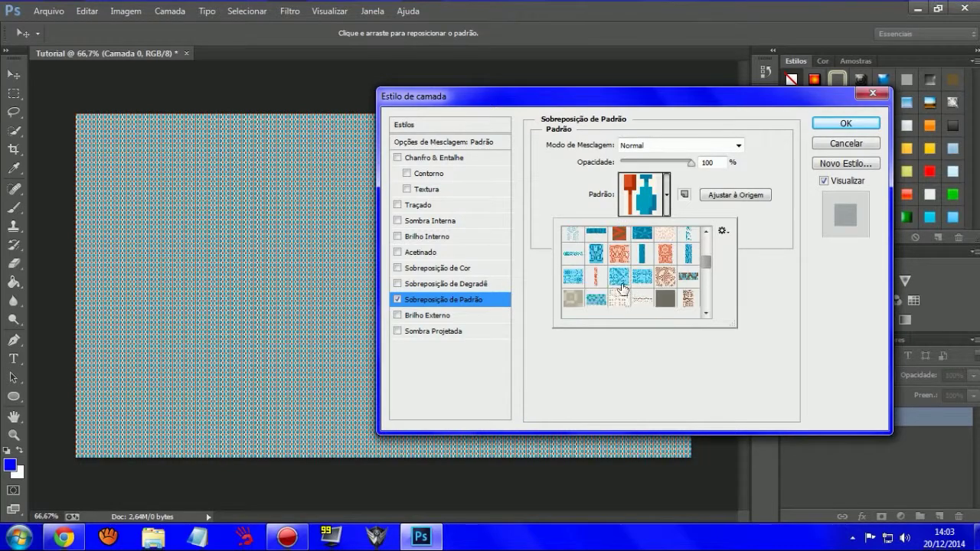
click(605, 282)
scroll(611, 288, down, 1)
scroll(611, 287, down, 1)
scroll(613, 283, down, 1)
scroll(616, 279, down, 1)
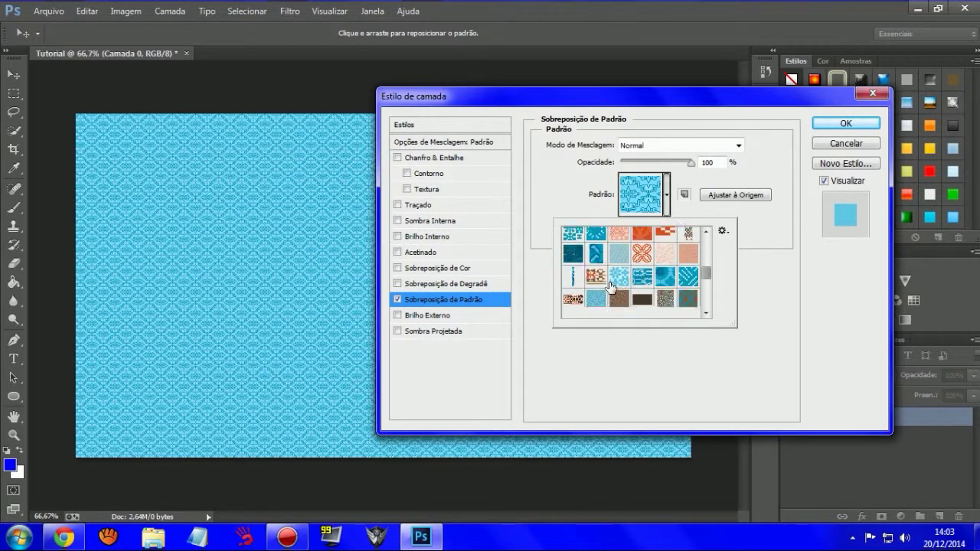
scroll(622, 278, down, 1)
click(640, 253)
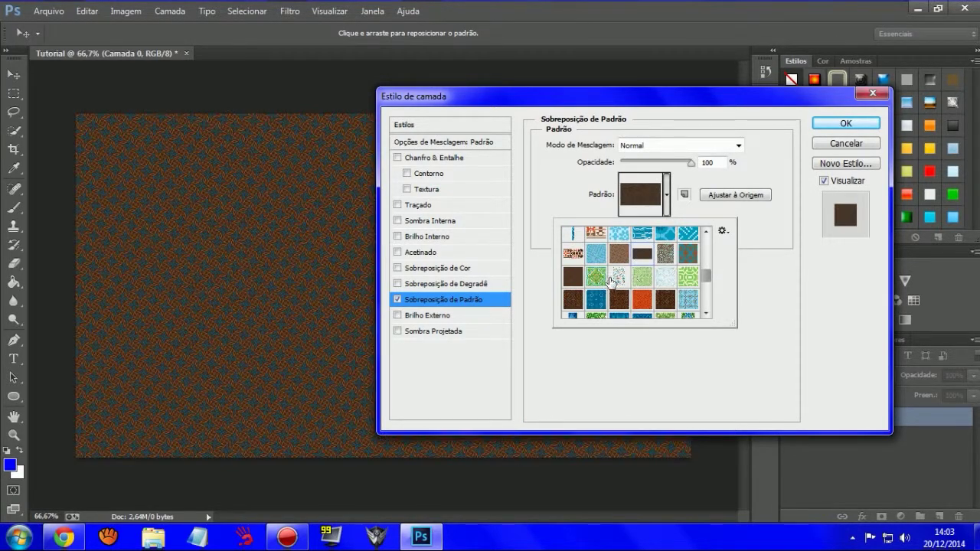
click(778, 295)
Test overlay opacity 43 and scale 1000 then 100, then switch Pattern Overlay off
mouse_move(692, 162)
mouse_down()
mouse_move(648, 162)
mouse_move(710, 158)
mouse_up()
drag(656, 225, 622, 228)
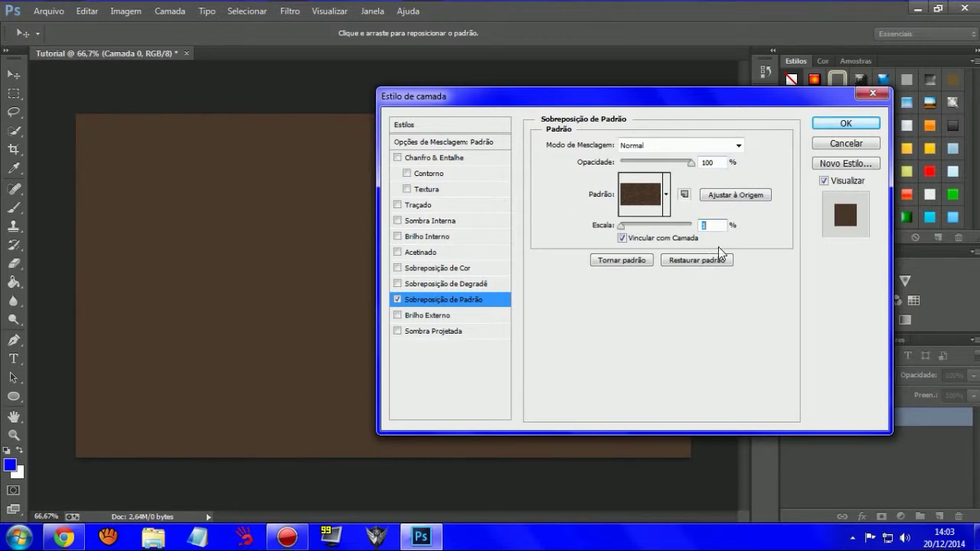
drag(621, 225, 693, 225)
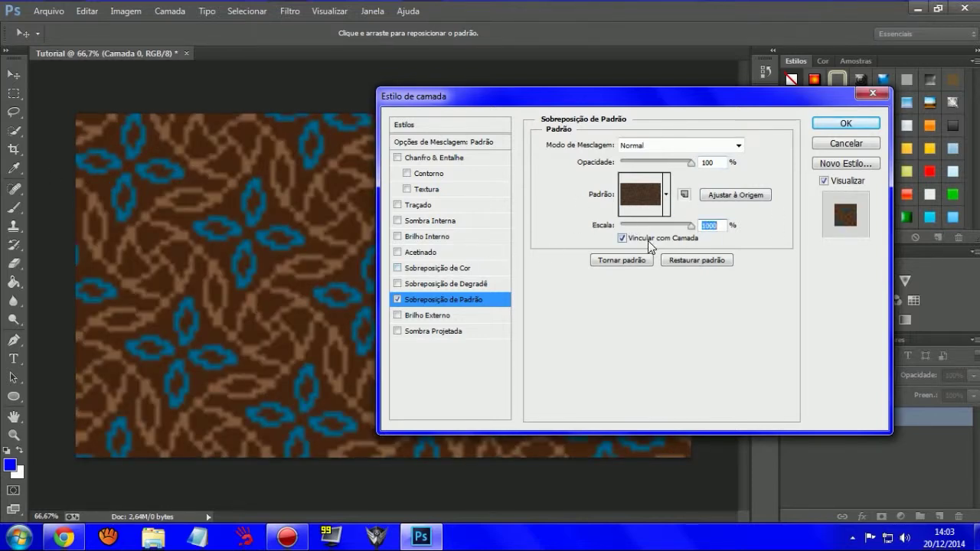
text(100)
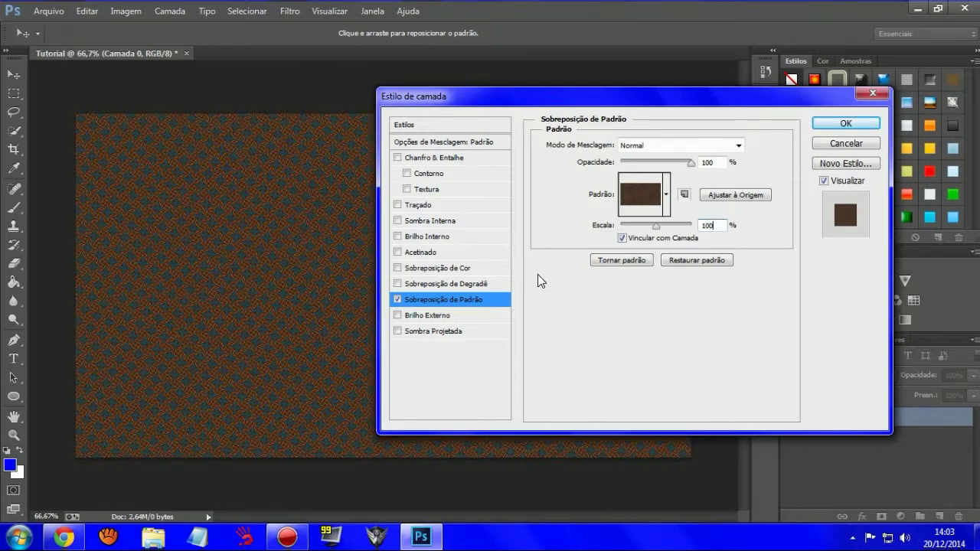
click(396, 299)
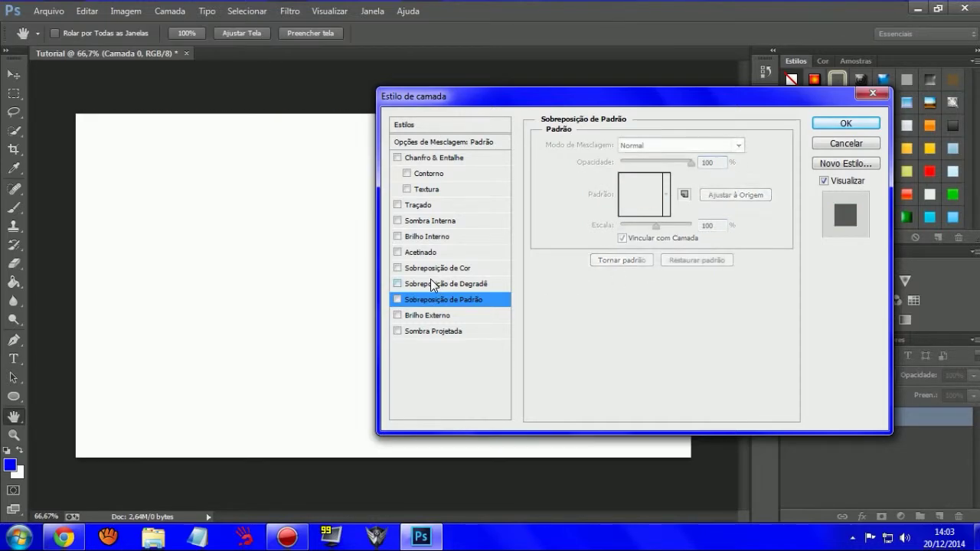
Enable Gradient Overlay and Color Overlay, inspecting the overlay colour without changing it
click(430, 282)
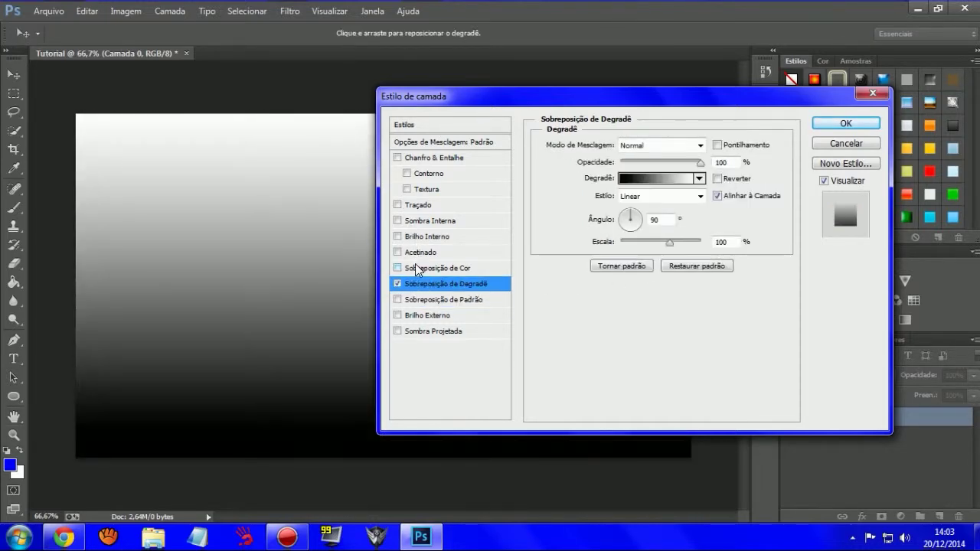
click(418, 268)
click(396, 283)
click(760, 145)
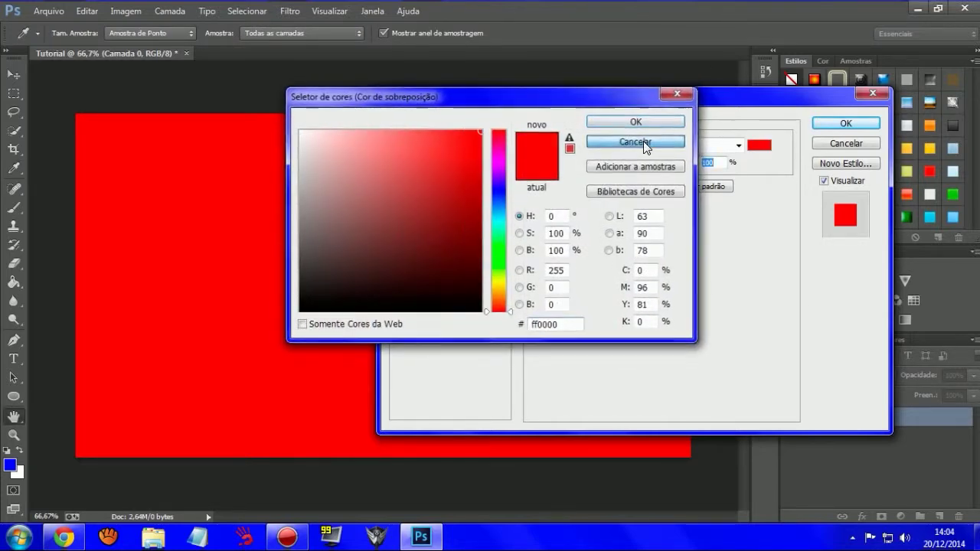
click(646, 141)
click(419, 284)
Set the gradient stops to blue on the left and lighter blue 007eff on the right
click(663, 178)
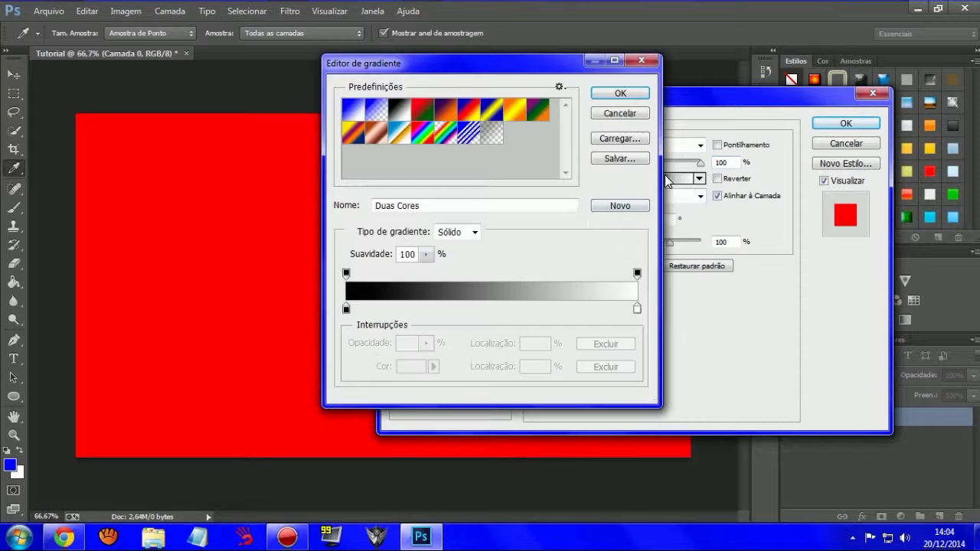
click(346, 308)
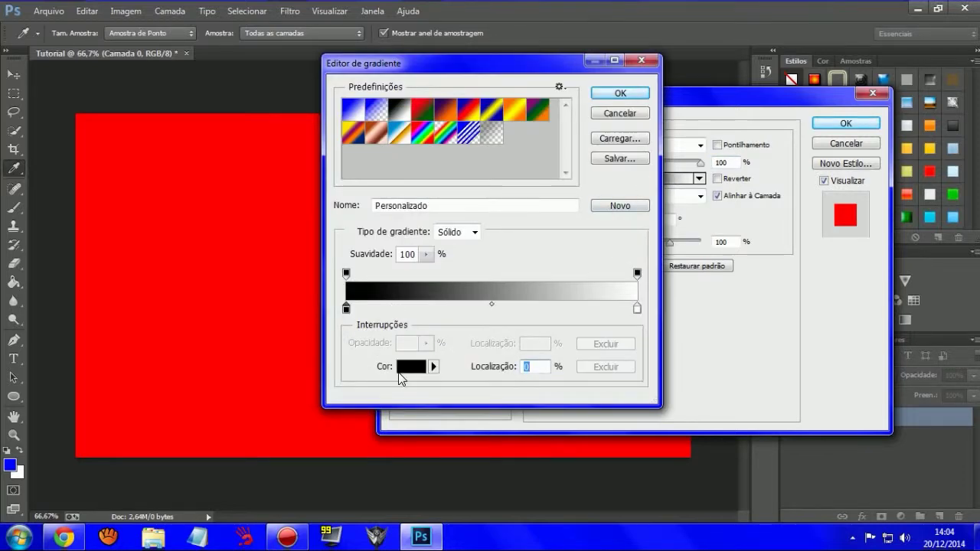
click(403, 366)
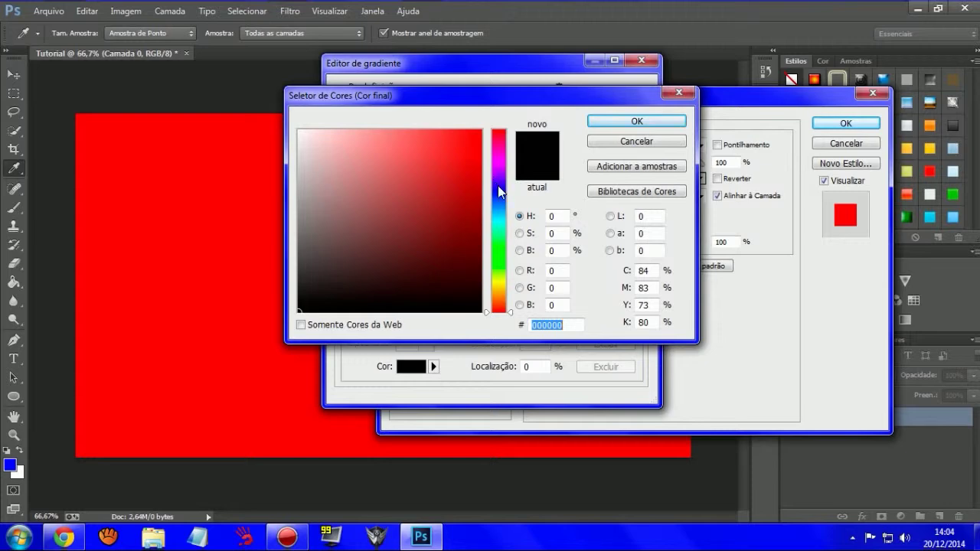
drag(498, 187, 484, 192)
click(482, 130)
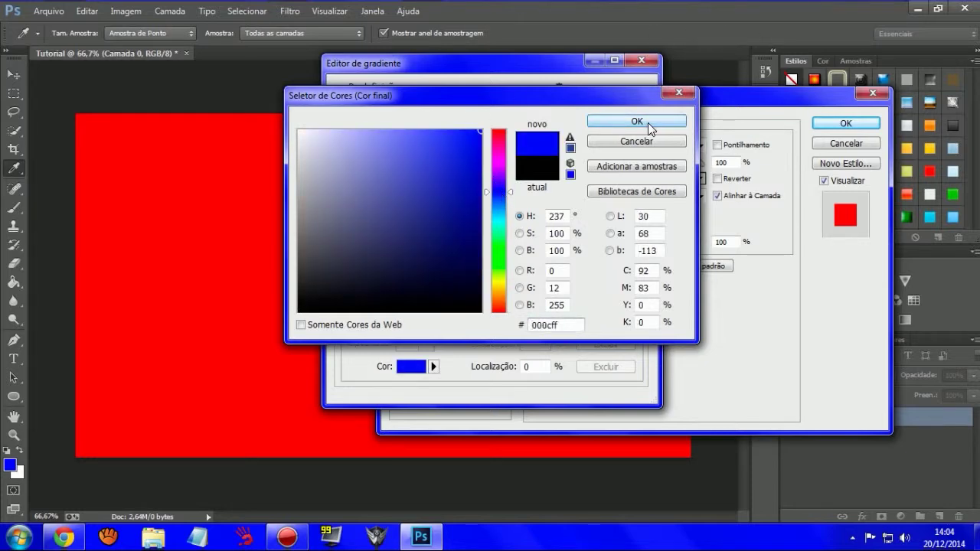
click(636, 121)
click(638, 309)
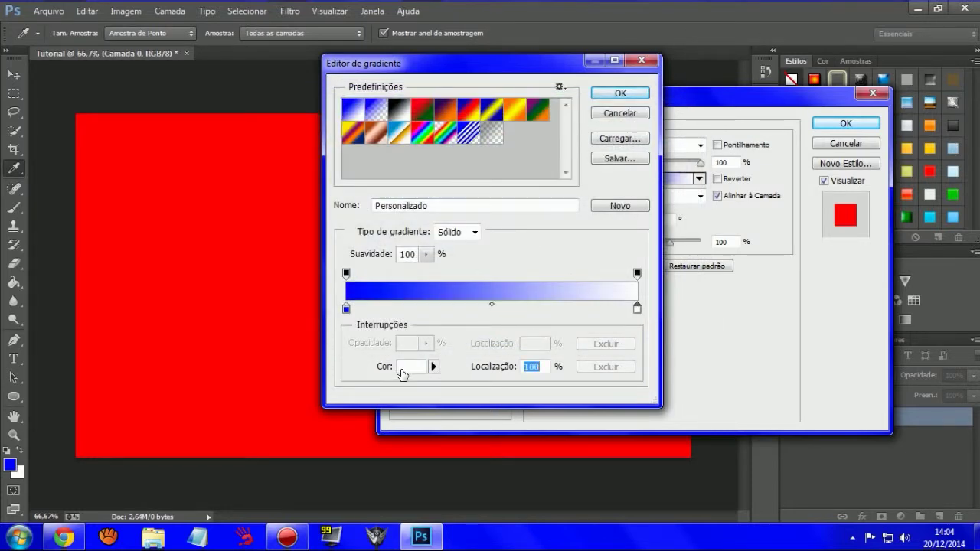
click(402, 372)
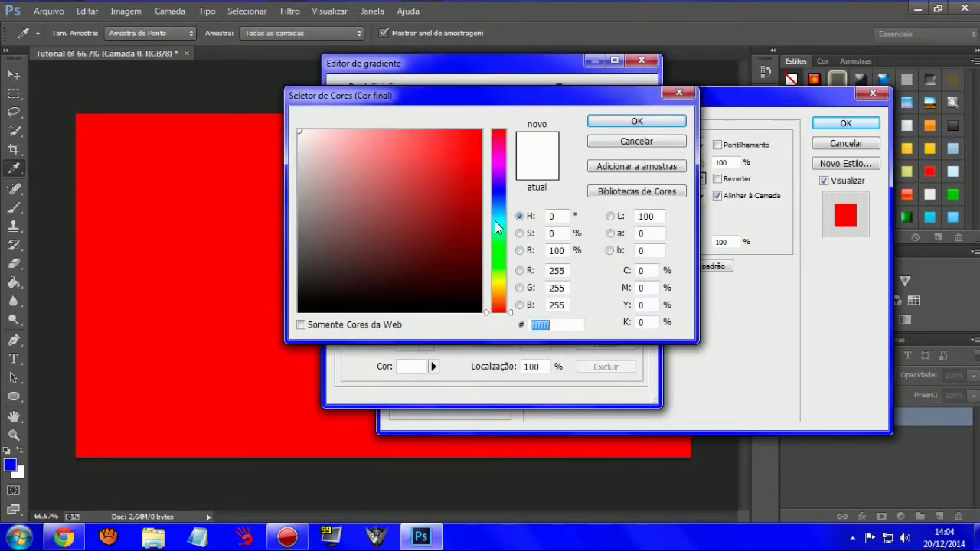
drag(495, 221, 497, 205)
click(482, 130)
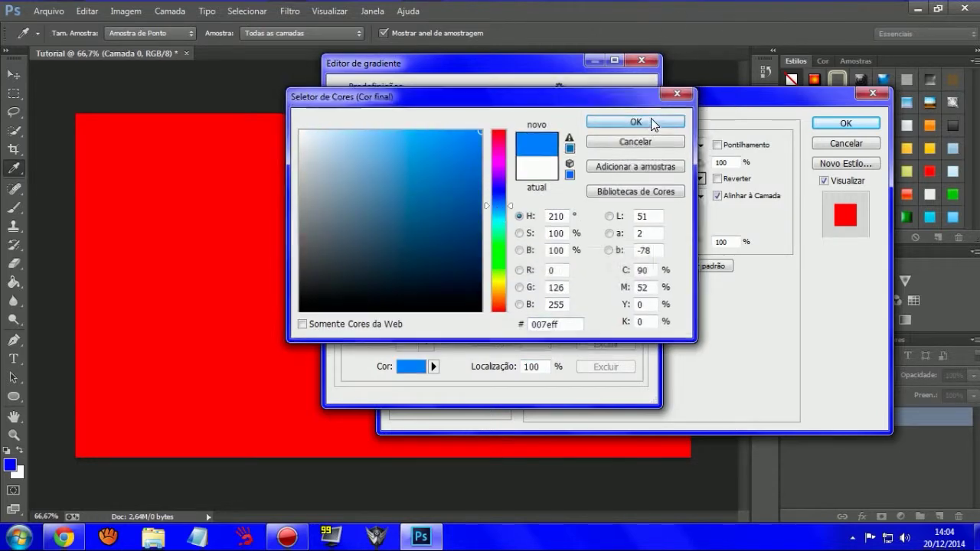
click(651, 119)
click(613, 92)
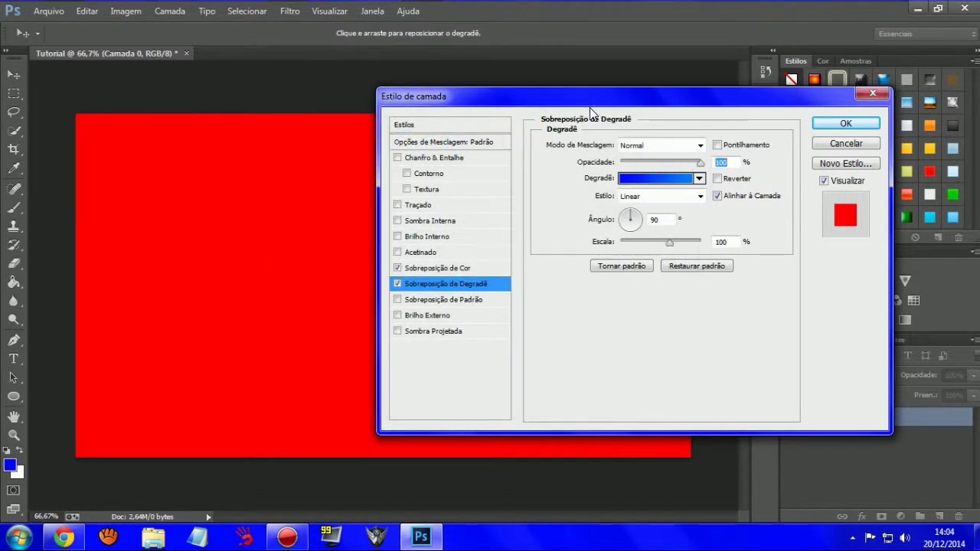
Turn off Color Overlay and make the gradient Radial, reversed, at 150% scale
click(396, 268)
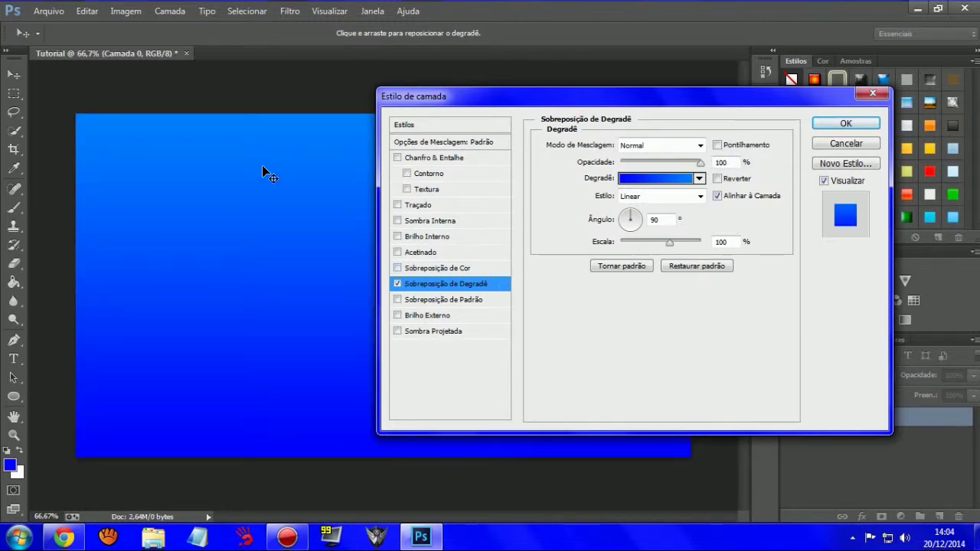
mouse_move(480, 97)
mouse_down()
mouse_move(615, 115)
mouse_move(609, 375)
mouse_move(842, 302)
mouse_move(557, 75)
mouse_up()
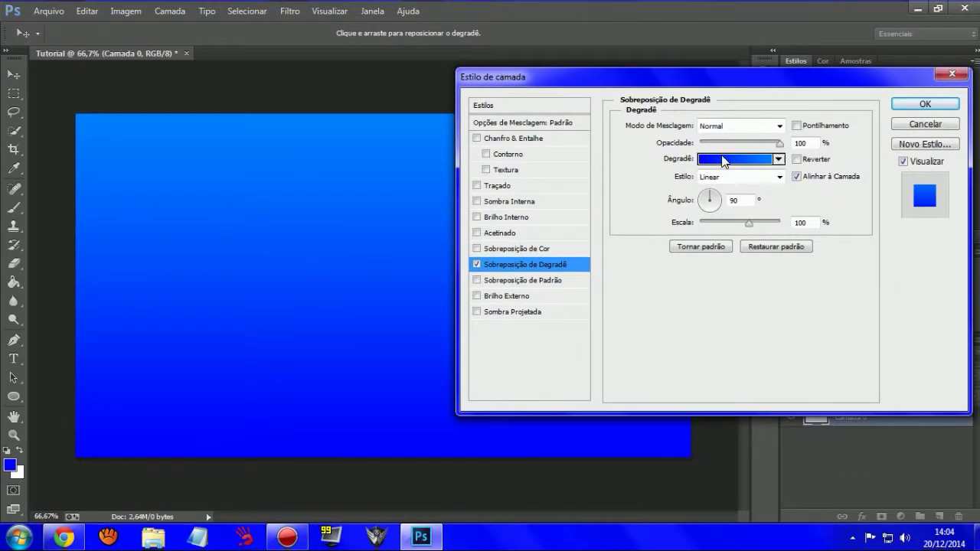
click(797, 159)
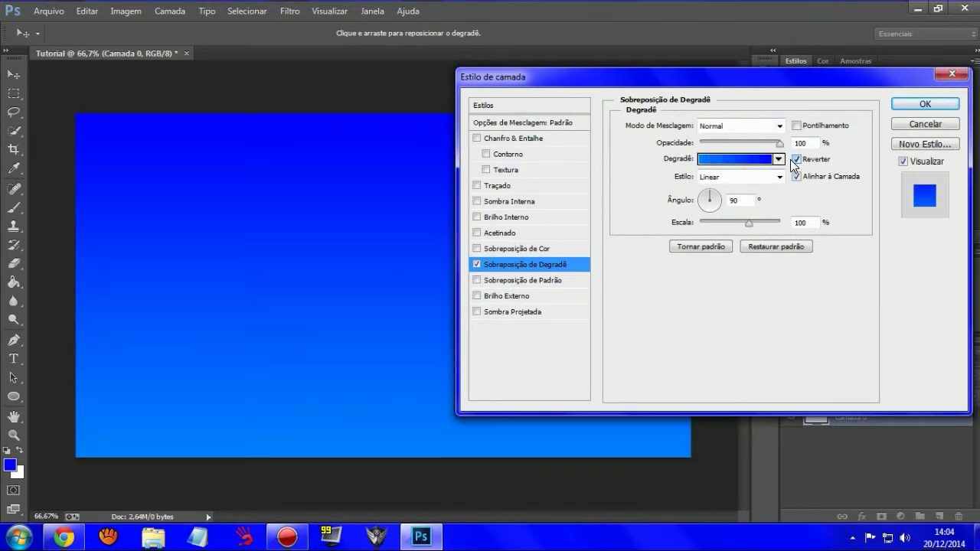
click(795, 163)
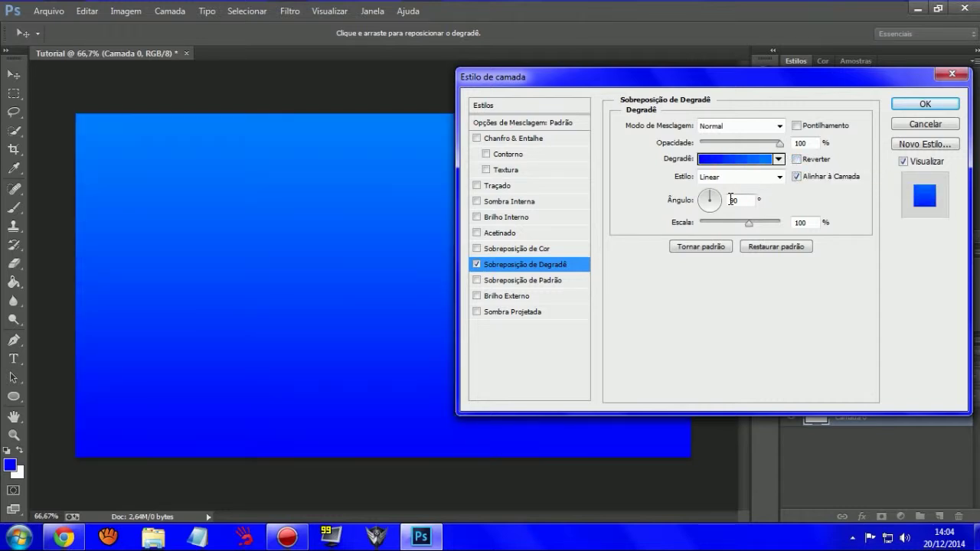
click(742, 176)
click(718, 202)
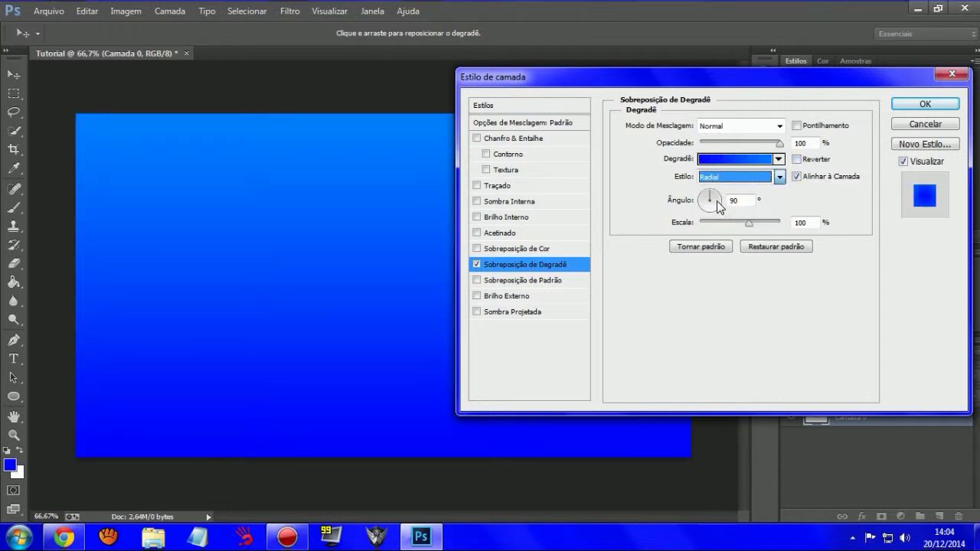
click(796, 159)
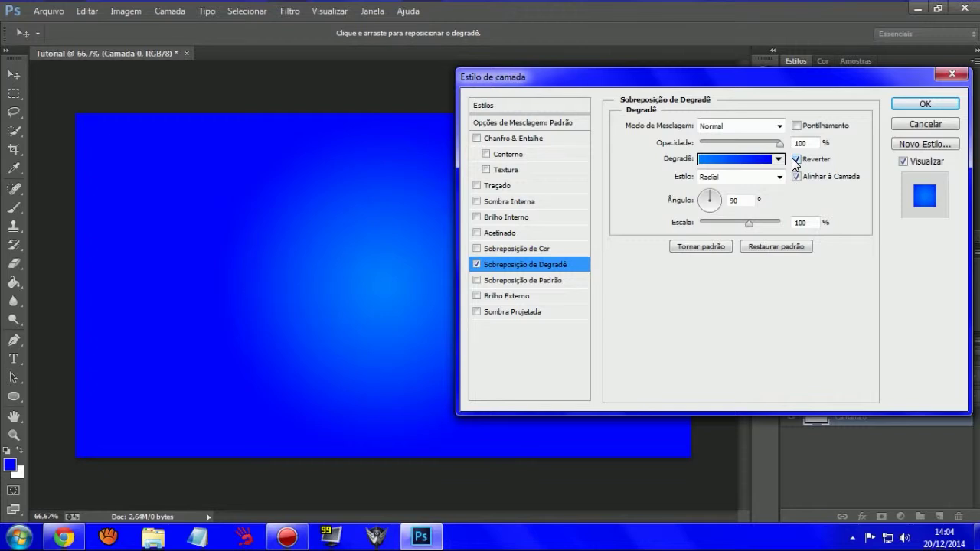
drag(732, 222, 832, 219)
Set the gradient angle to 60° and apply the Layer Style
double_click(733, 200)
text(50)
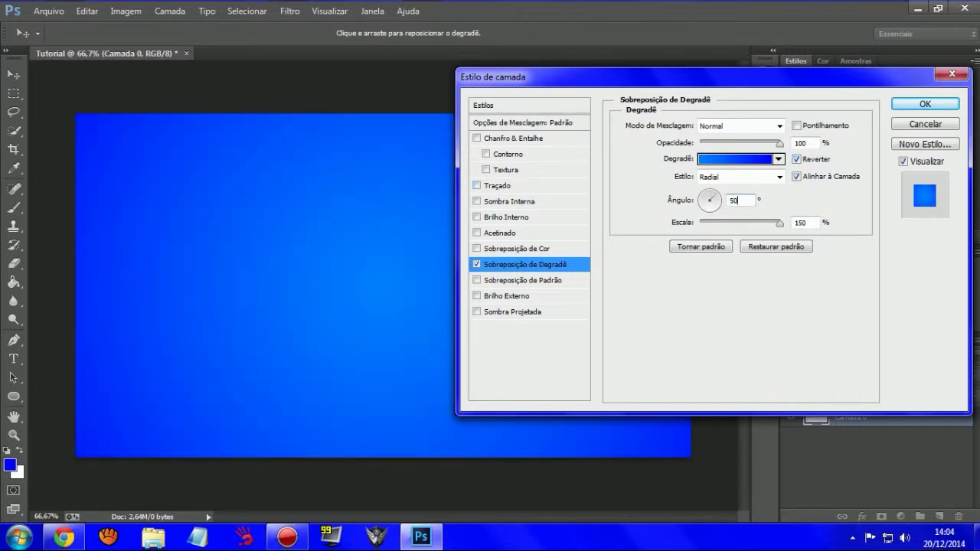
drag(649, 79, 652, 443)
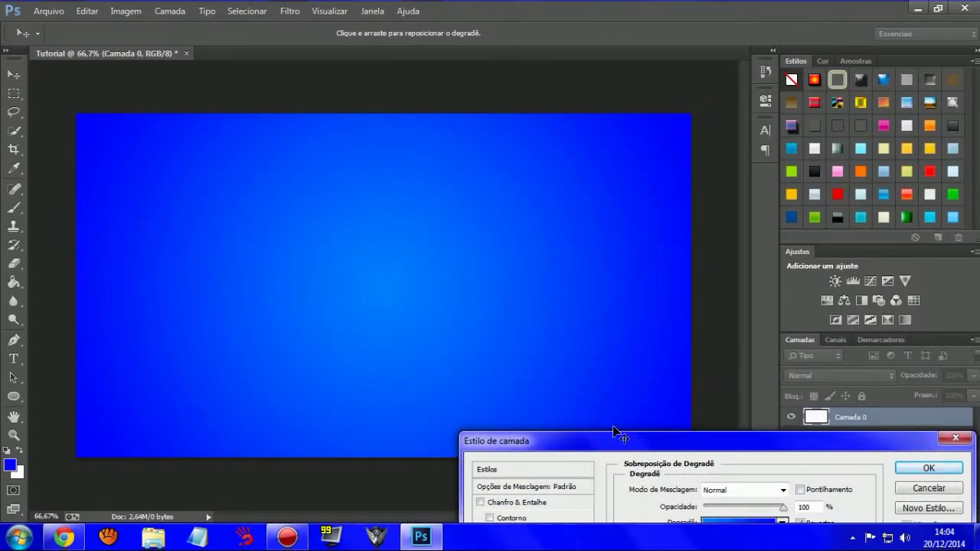
drag(616, 438, 543, 31)
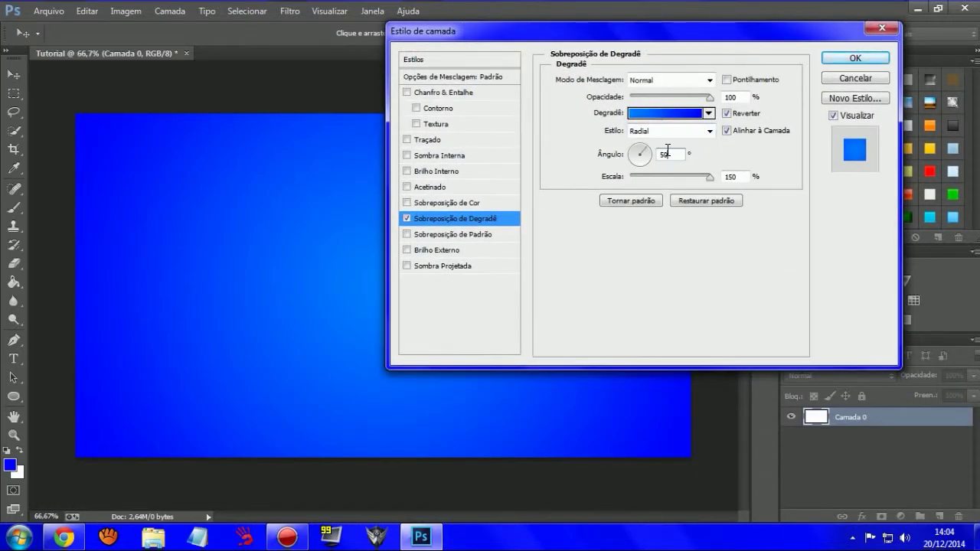
text(60)
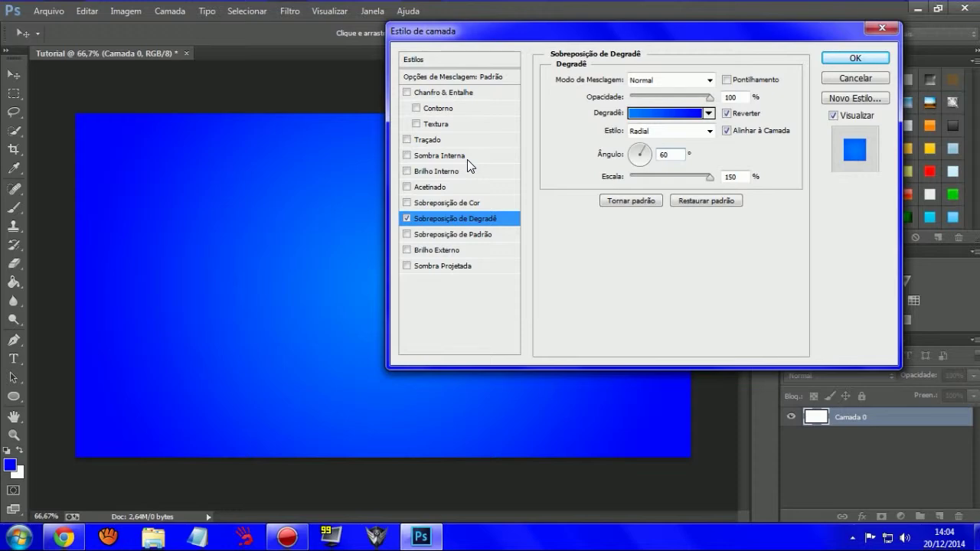
click(872, 56)
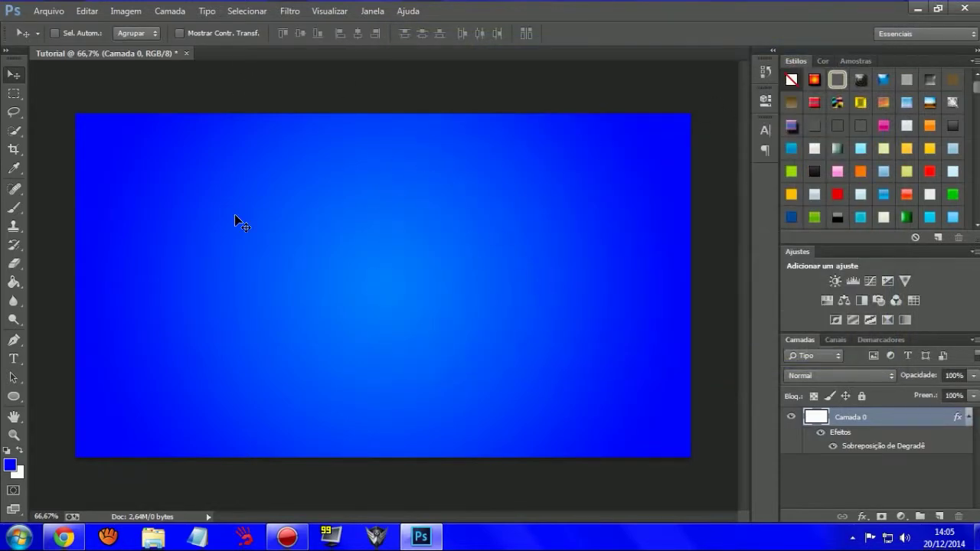
Reopen Camada 0's Gradient Overlay settings and review its gradient colours
click(968, 418)
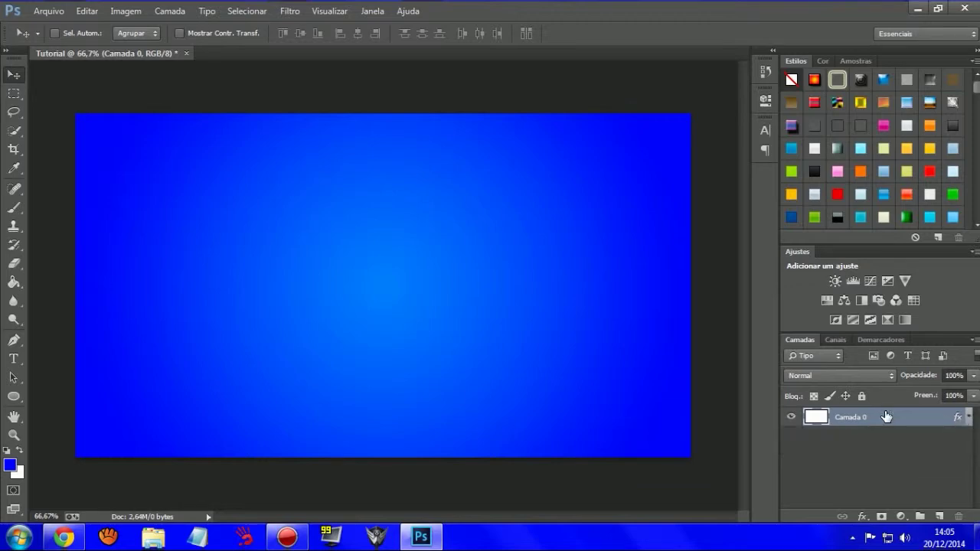
double_click(886, 417)
click(452, 219)
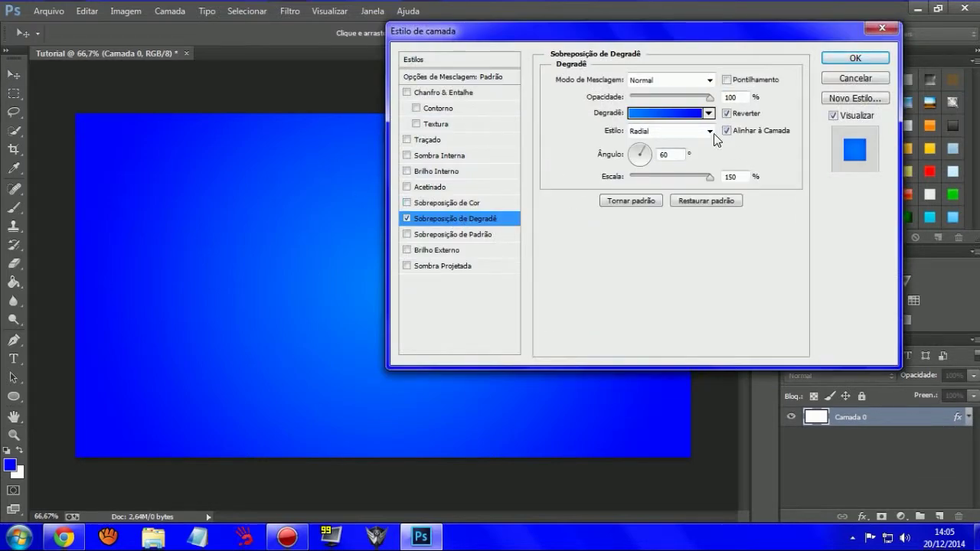
click(652, 115)
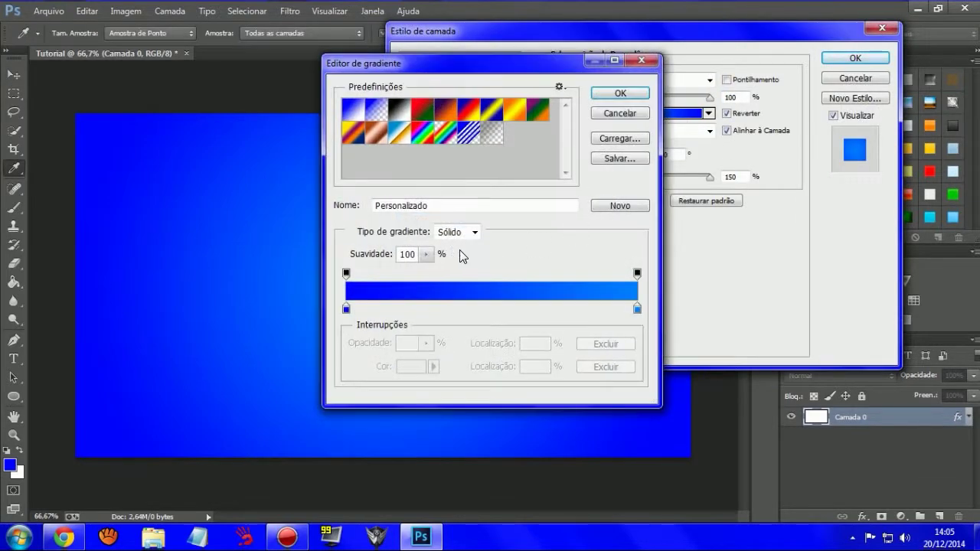
click(634, 98)
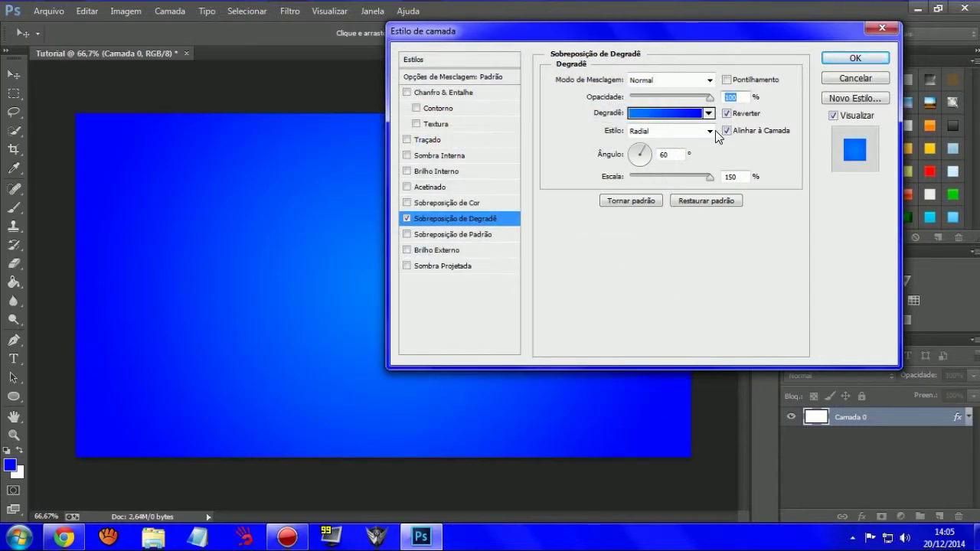
Switch the gradient overlay to Linear at 90° and enable a 3 px black outside Stroke
click(710, 131)
click(639, 146)
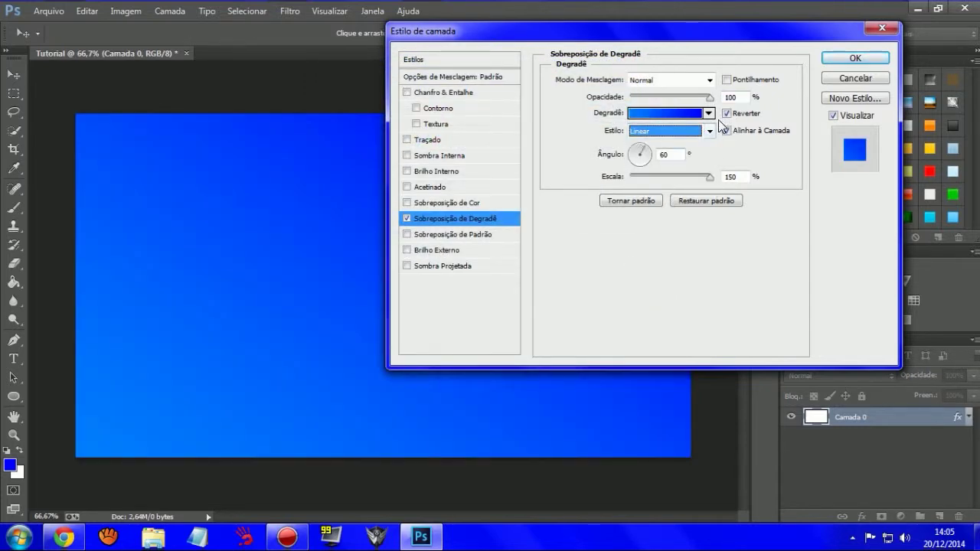
click(727, 114)
double_click(673, 153)
text(90)
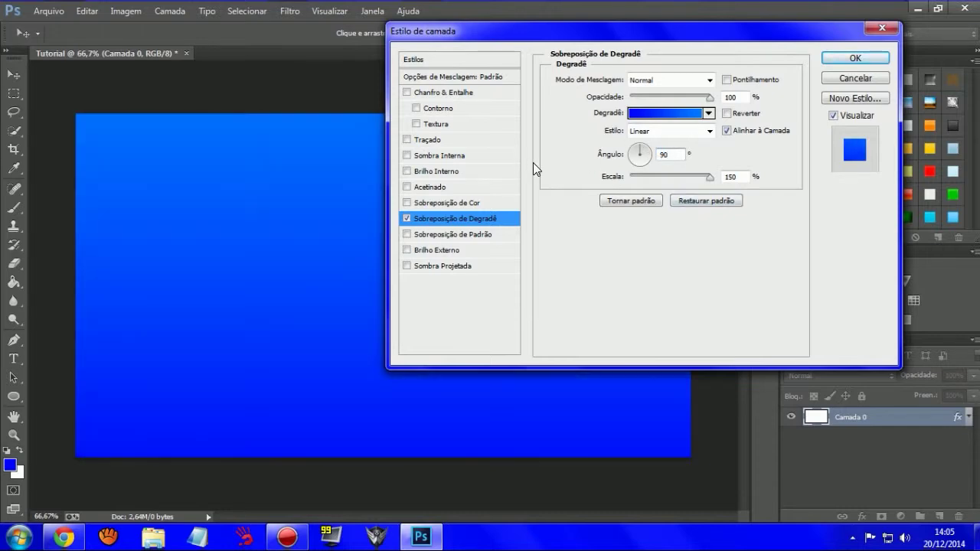
mouse_move(626, 42)
mouse_down()
mouse_move(650, 396)
mouse_move(796, 512)
mouse_move(689, 86)
mouse_up()
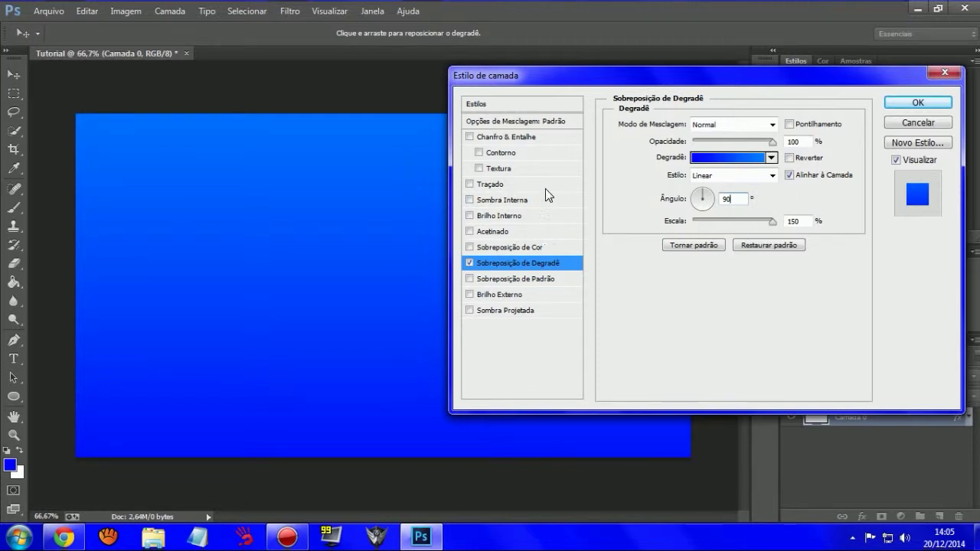
click(490, 184)
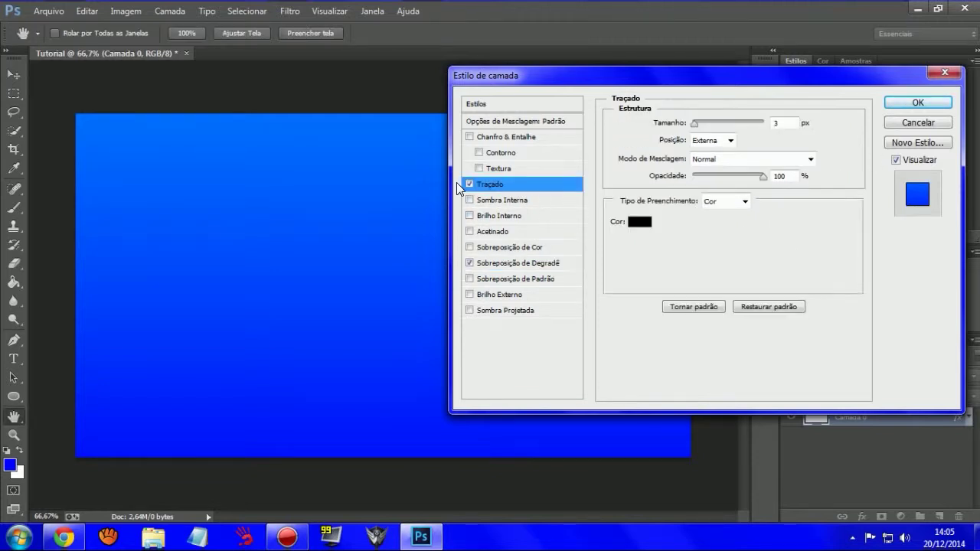
Replace the Stroke with a Sombra Interna of 50 px size and 30% Desfoque
click(469, 184)
click(514, 201)
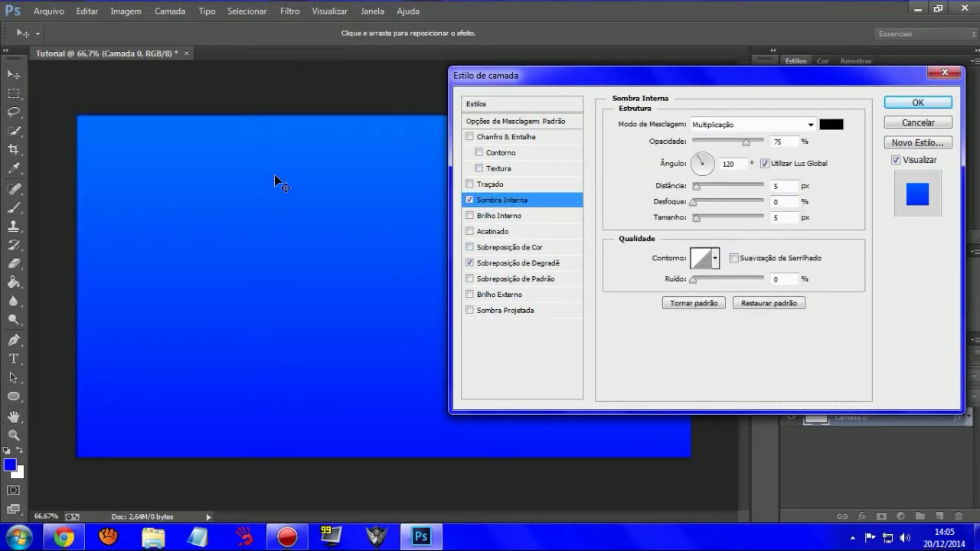
drag(693, 218, 711, 216)
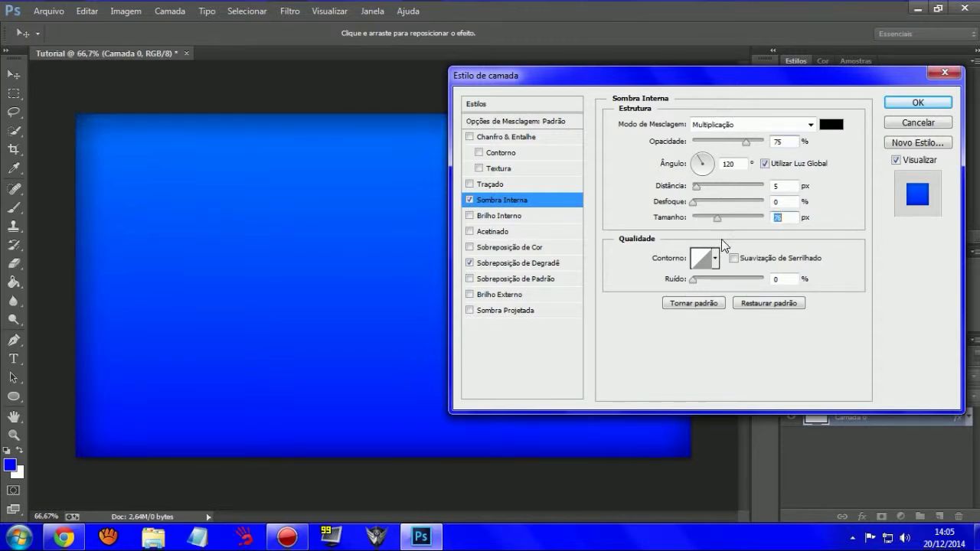
text(50)
click(695, 201)
drag(719, 201, 722, 201)
text(30)
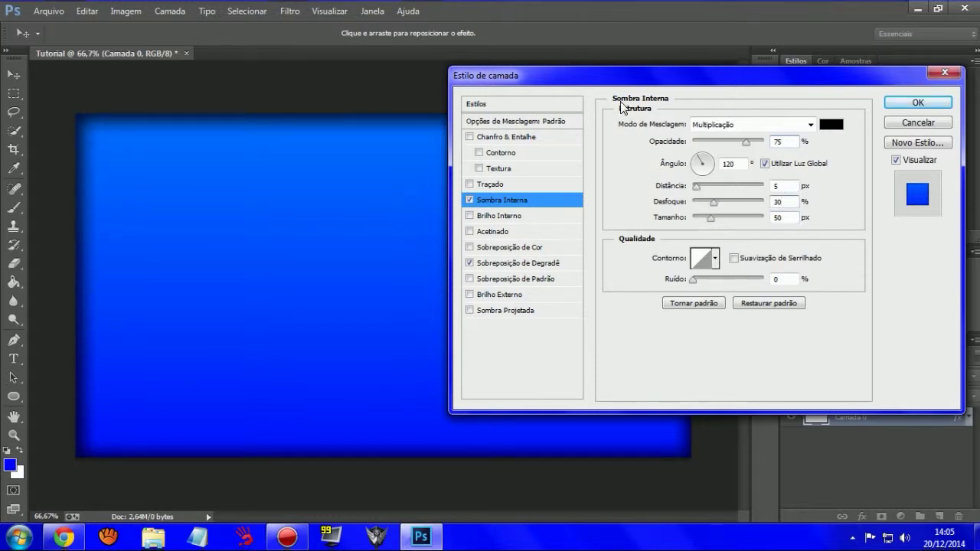
drag(720, 82, 838, 525)
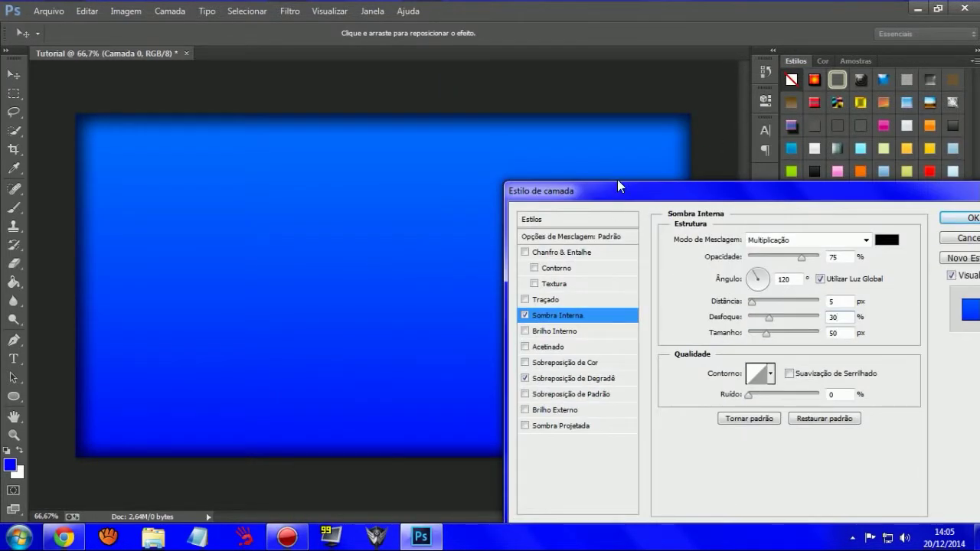
drag(618, 179, 608, 69)
Set the gradient overlay's left colour stop to aqua green 00ffc0
click(573, 269)
click(836, 180)
click(778, 163)
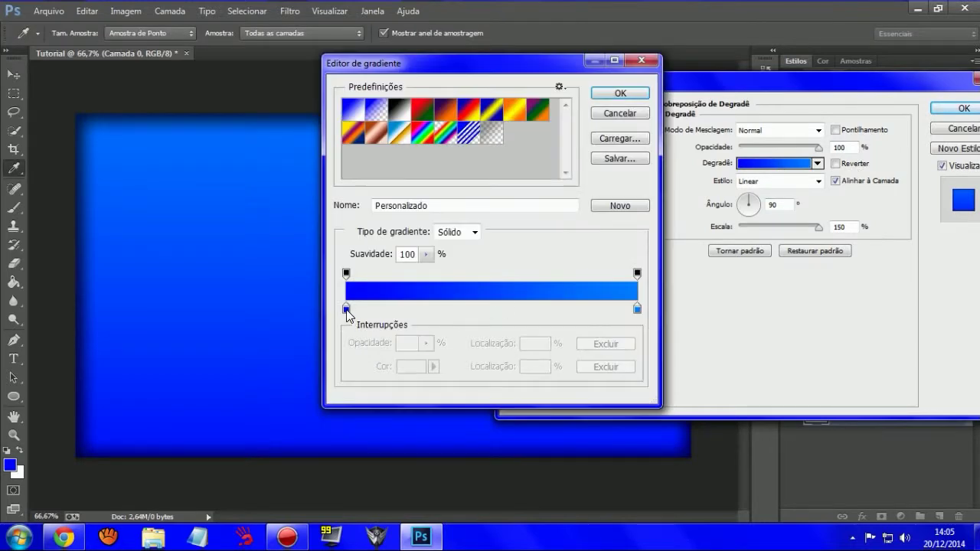
click(347, 309)
click(407, 367)
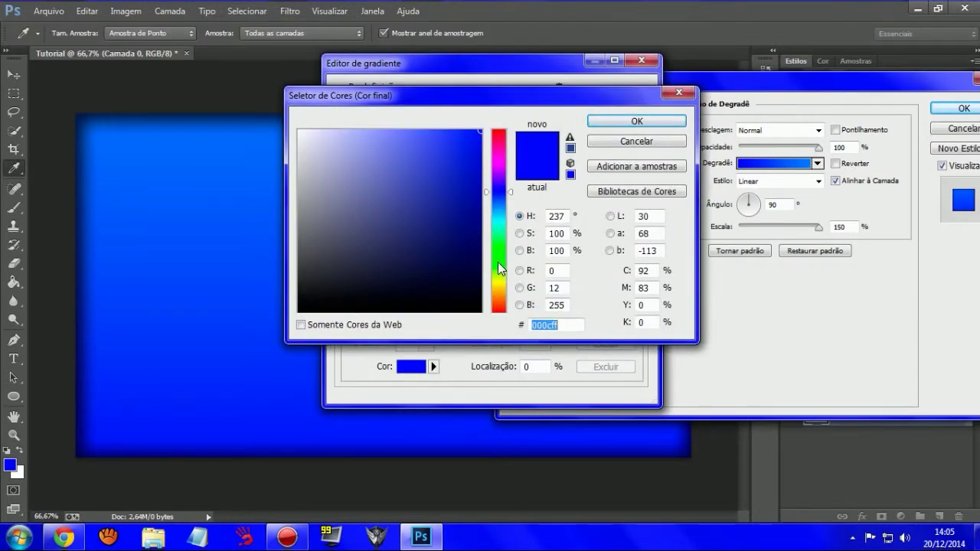
click(500, 222)
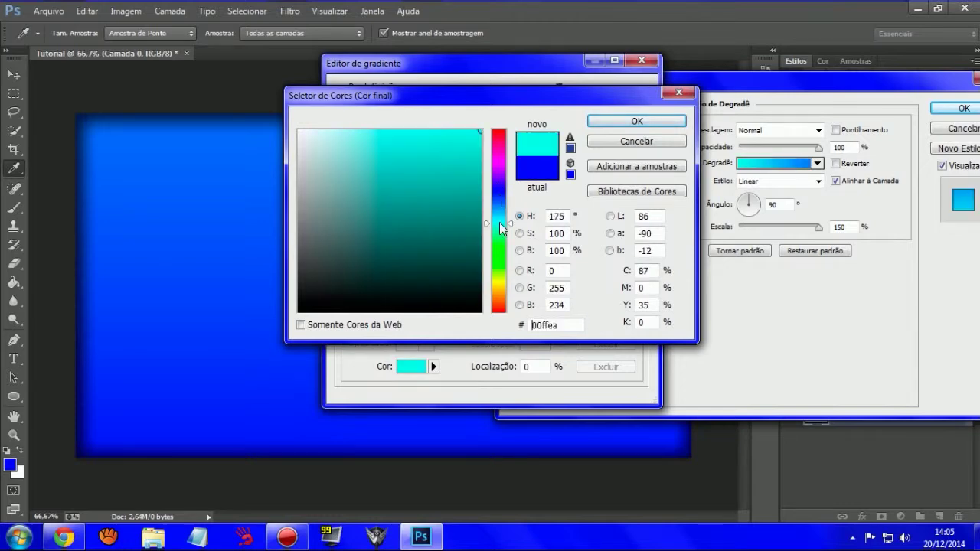
drag(499, 222, 499, 228)
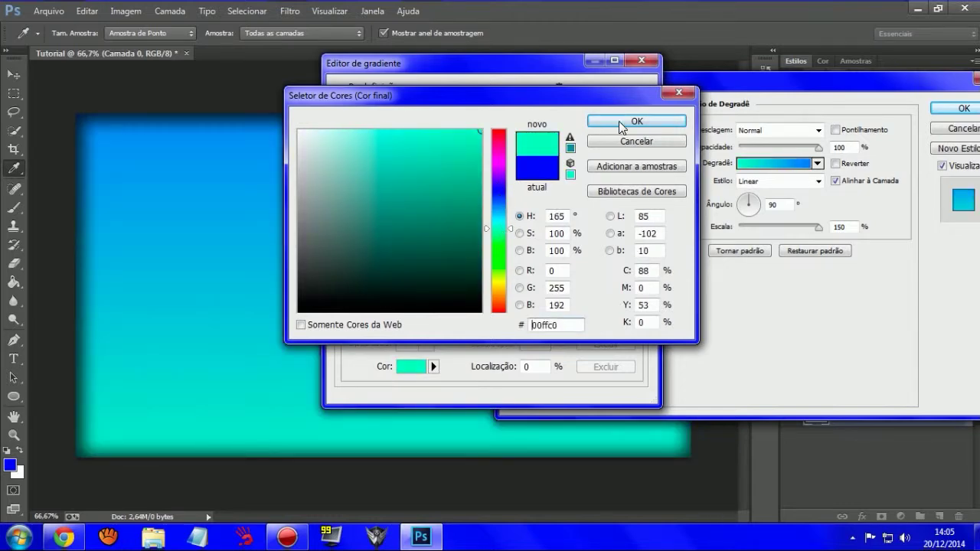
click(613, 127)
Try recolouring the right stop, then cancel to keep it blue
click(636, 309)
click(411, 366)
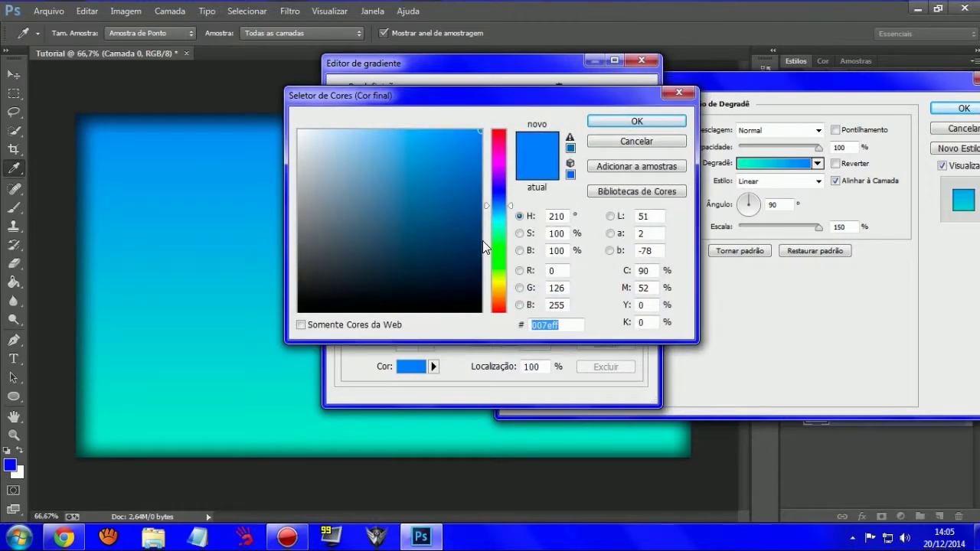
click(499, 229)
mouse_move(499, 230)
mouse_down()
mouse_move(500, 196)
mouse_move(501, 236)
mouse_up()
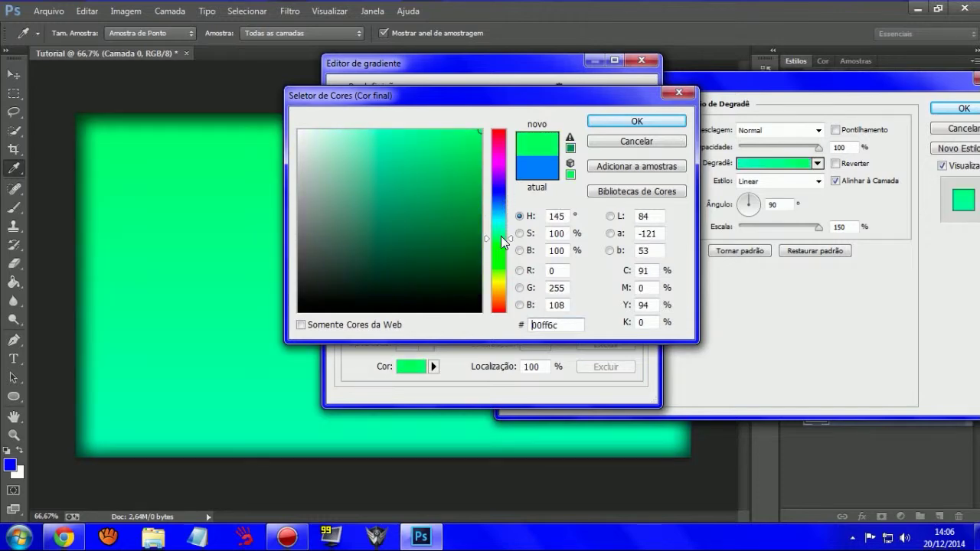
click(633, 137)
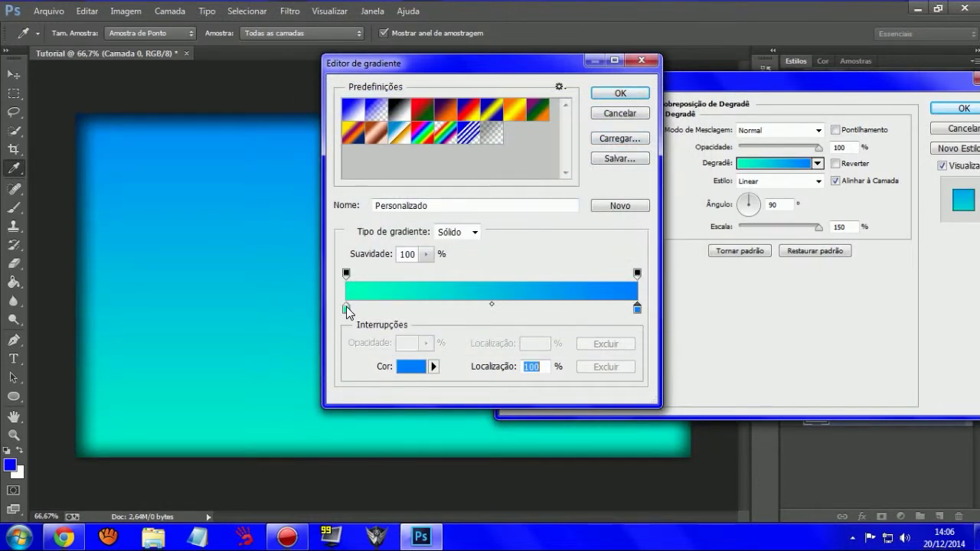
Set the gradient's left stop to ff0000 and darken the right stop to deep red
click(346, 309)
click(404, 369)
text(ff0000)
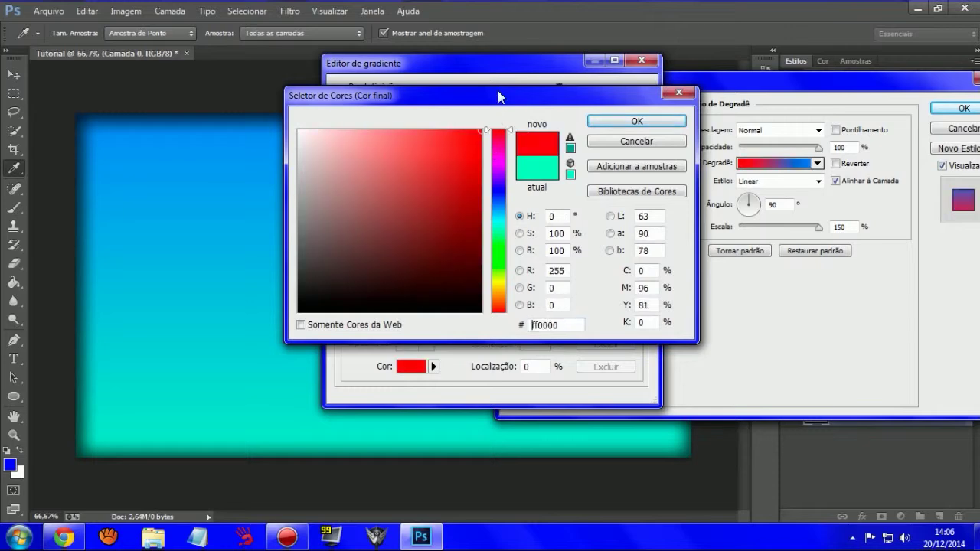
click(624, 121)
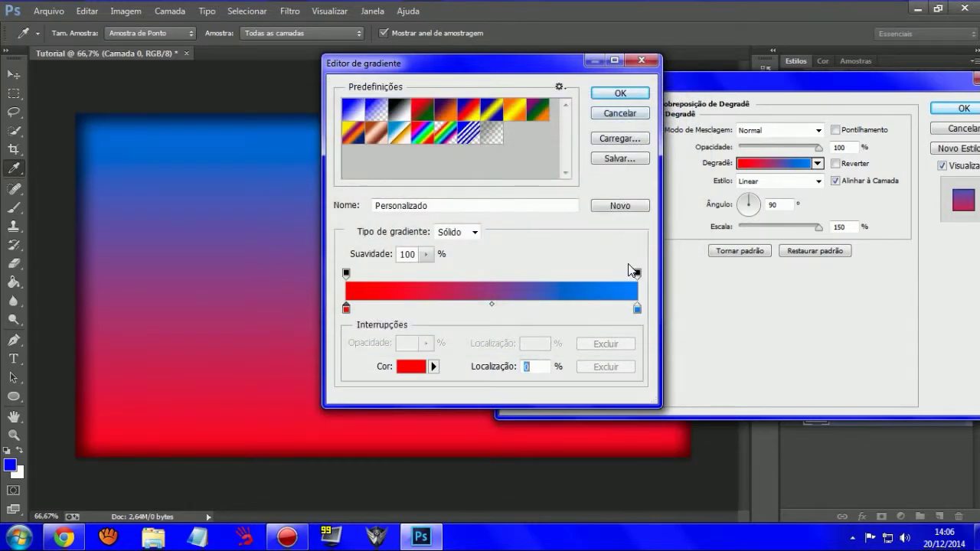
click(637, 308)
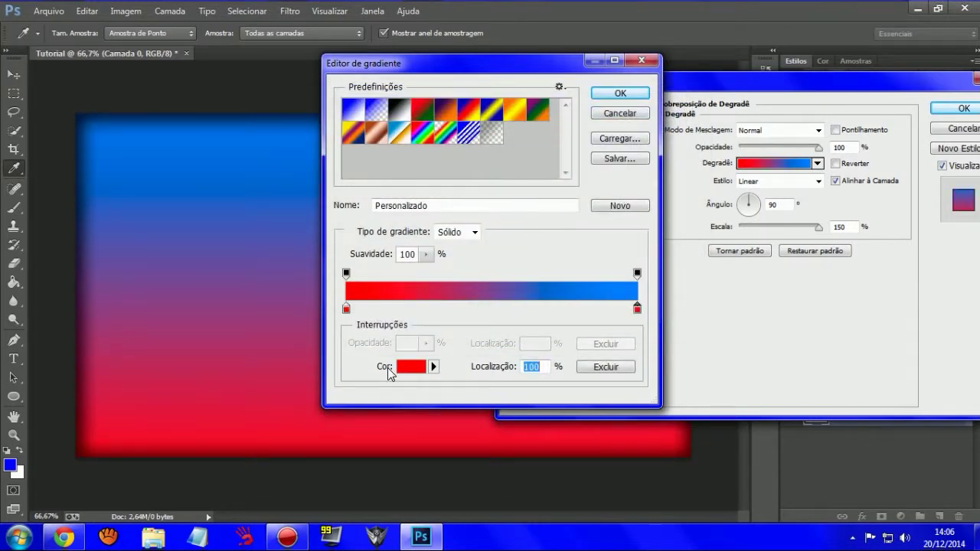
click(413, 368)
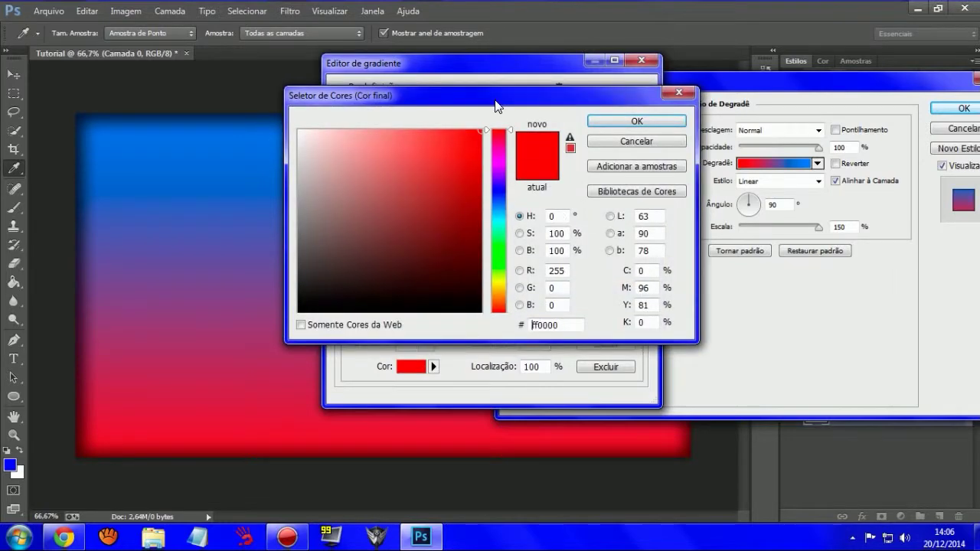
mouse_move(464, 151)
mouse_down()
mouse_move(489, 197)
mouse_move(482, 231)
mouse_up()
click(636, 121)
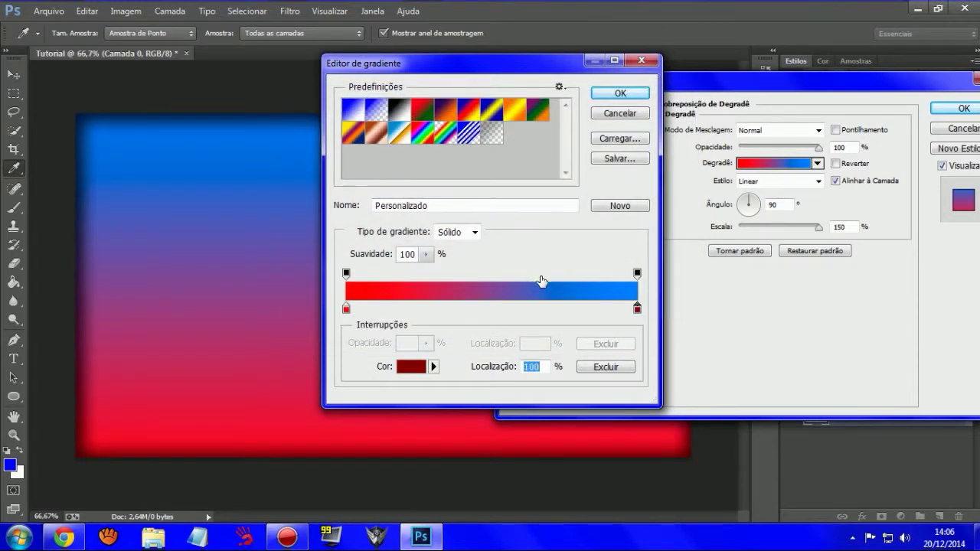
Reapply the black-to-white preset, recolour its stops pure red and dark red (8c0000), and accept
click(397, 112)
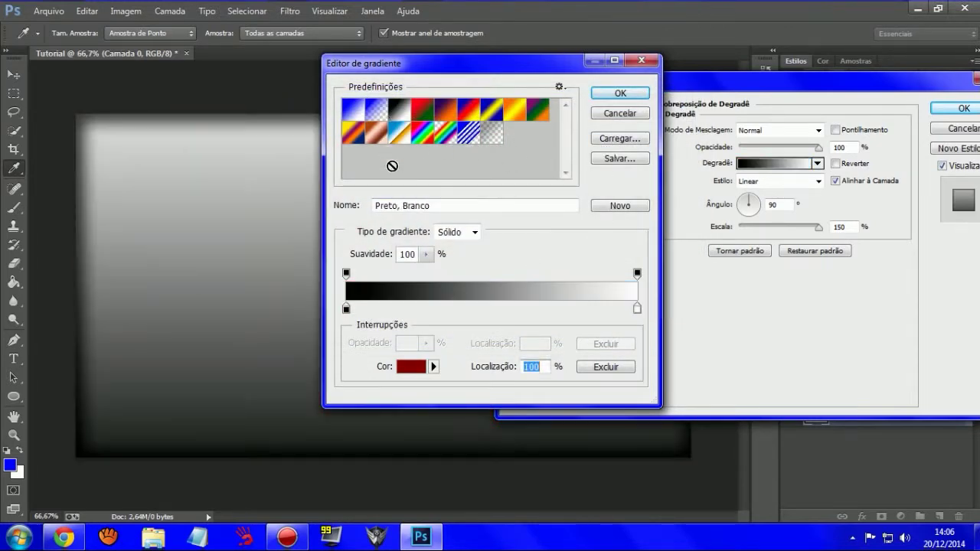
click(346, 308)
click(411, 367)
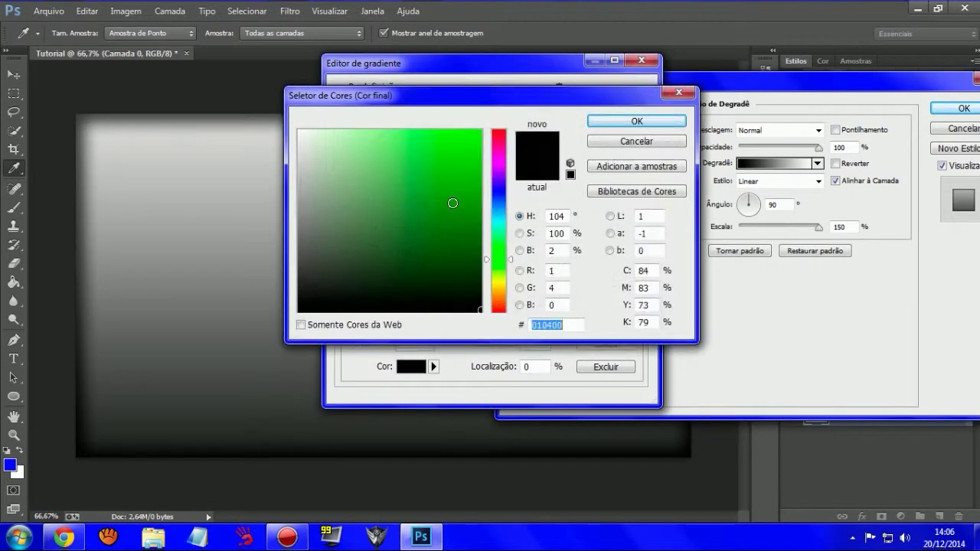
click(481, 131)
drag(499, 184, 499, 131)
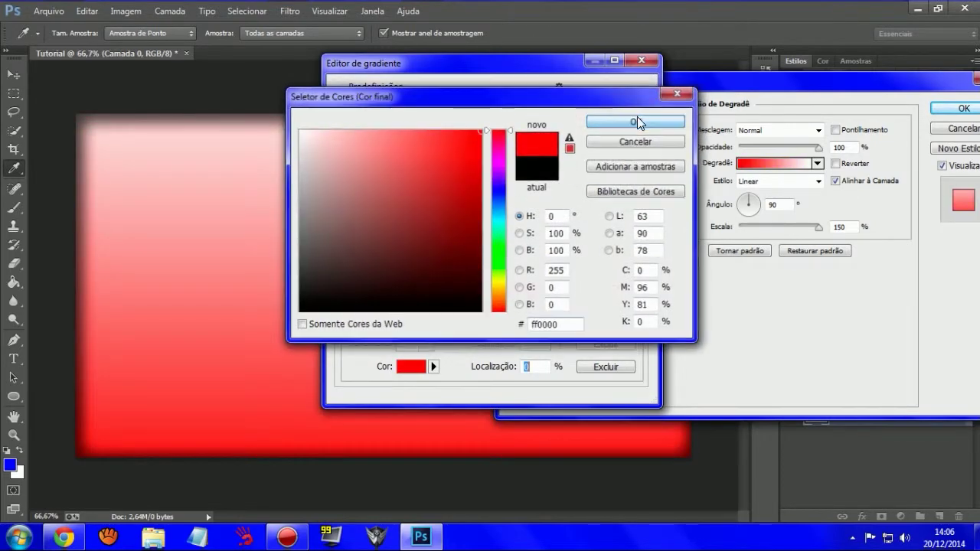
click(637, 121)
click(638, 309)
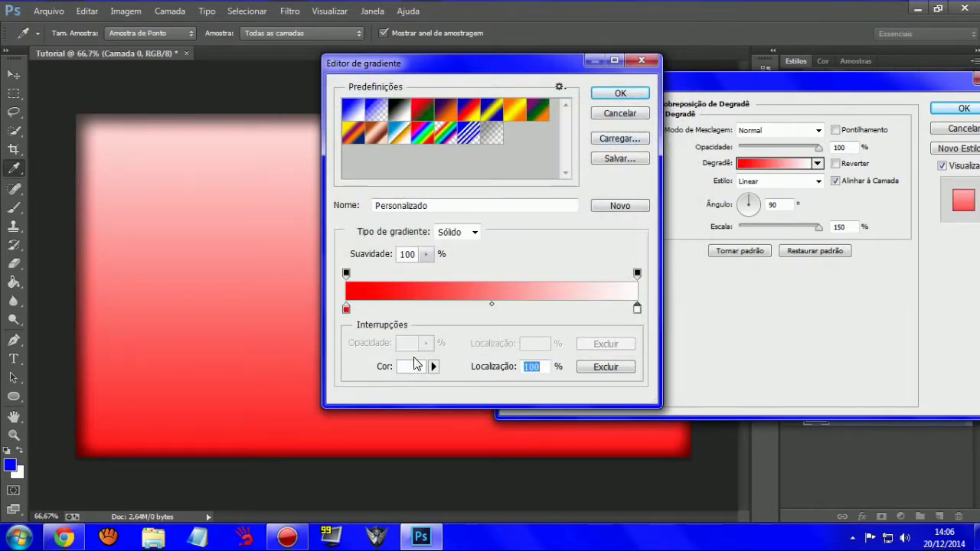
click(411, 367)
mouse_move(464, 207)
mouse_down()
mouse_move(494, 163)
mouse_move(489, 215)
mouse_up()
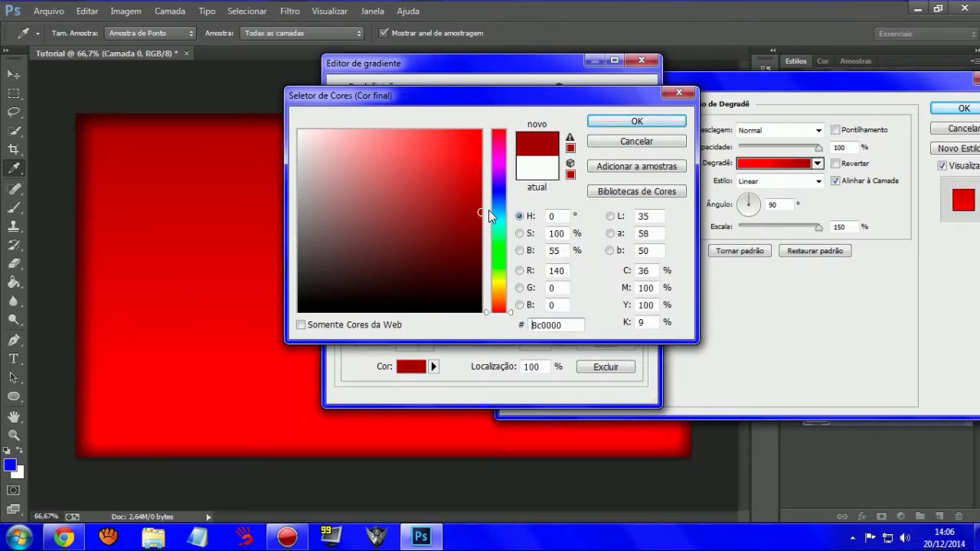
click(636, 122)
click(625, 91)
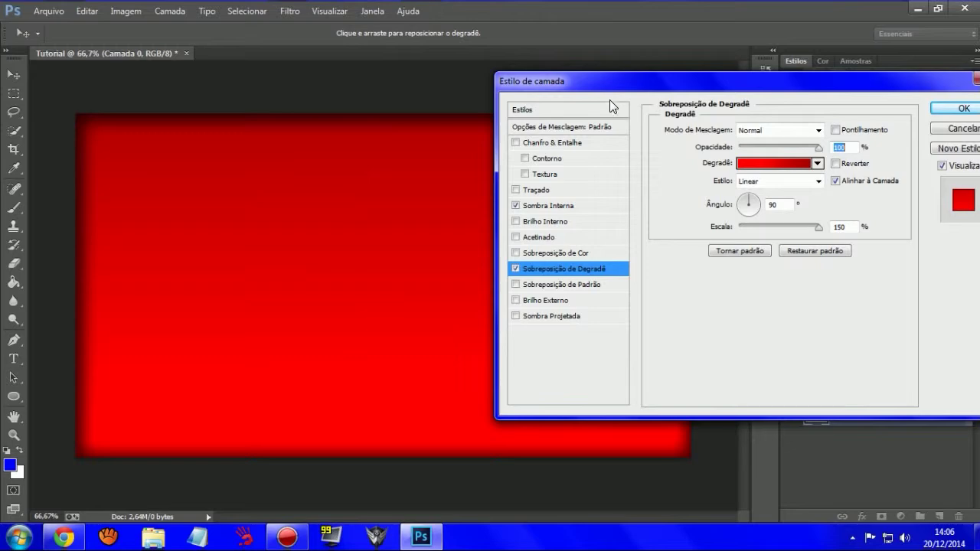
Make the gradient overlay Radial with Reverse unchecked so the centre is bright
mouse_move(619, 86)
mouse_down()
mouse_move(671, 487)
mouse_move(544, 100)
mouse_up()
click(739, 169)
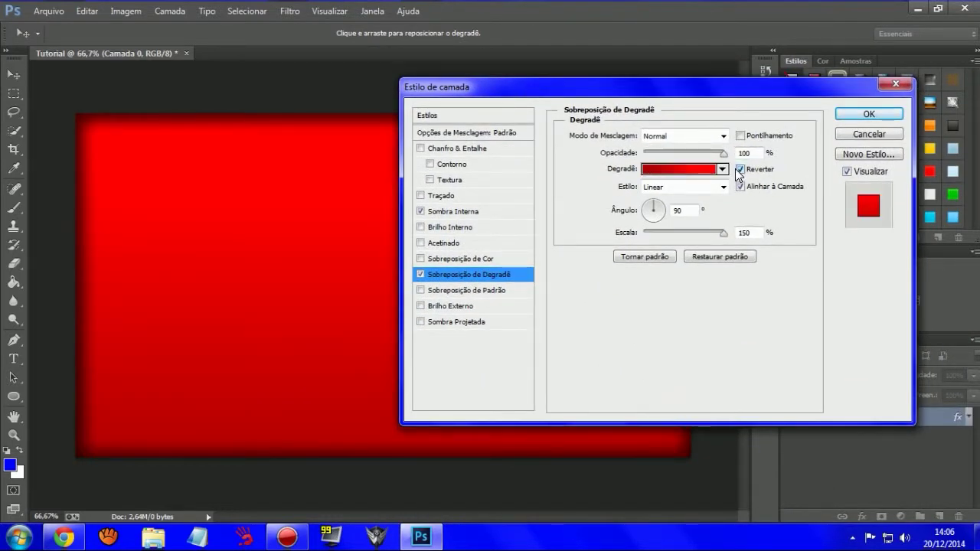
click(739, 170)
click(739, 170)
click(724, 187)
click(677, 208)
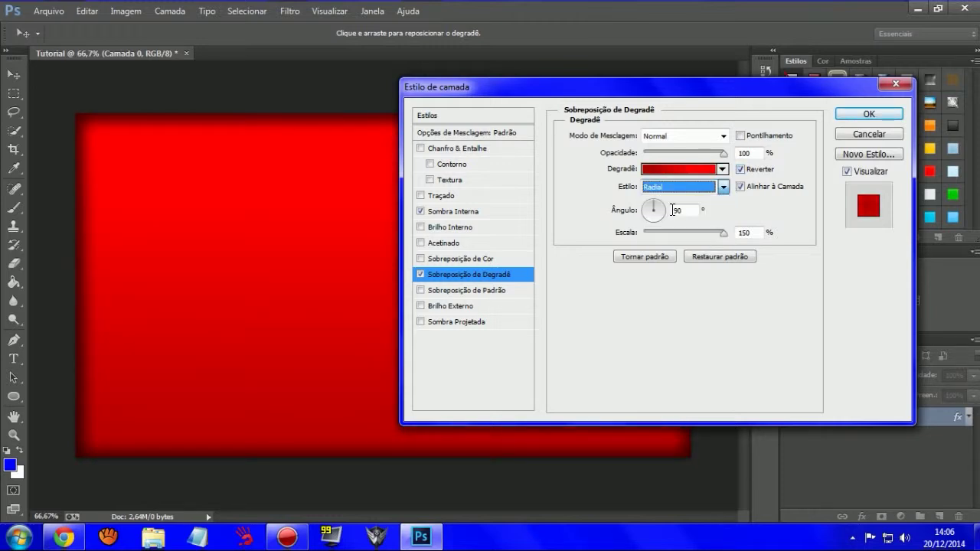
click(739, 186)
click(739, 186)
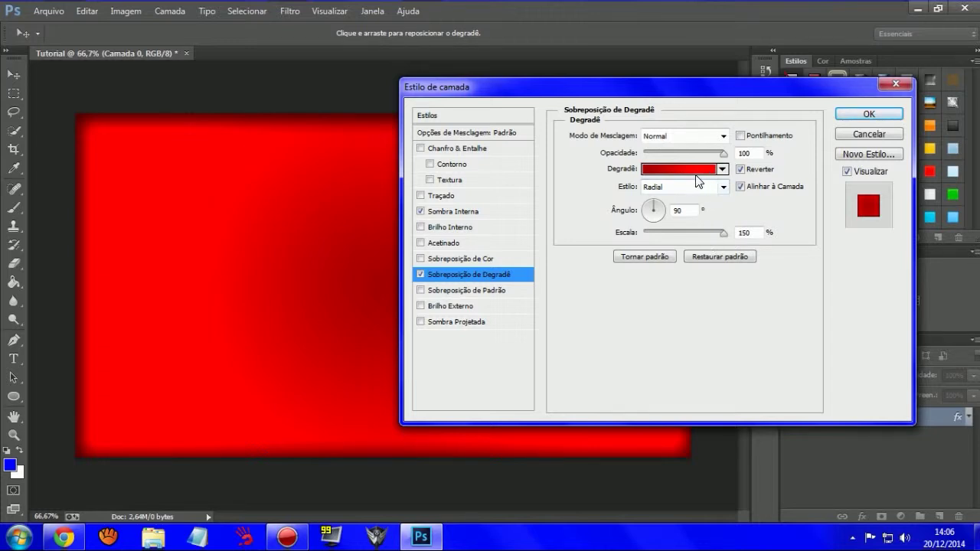
click(740, 169)
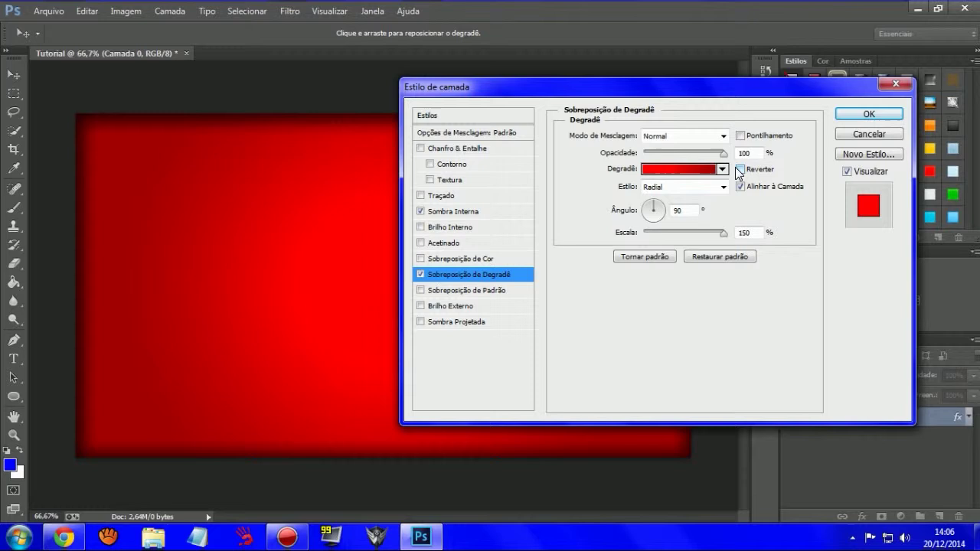
Set the gradient overlay angle to 130°
text(50)
key(BackSpace)
key(BackSpace)
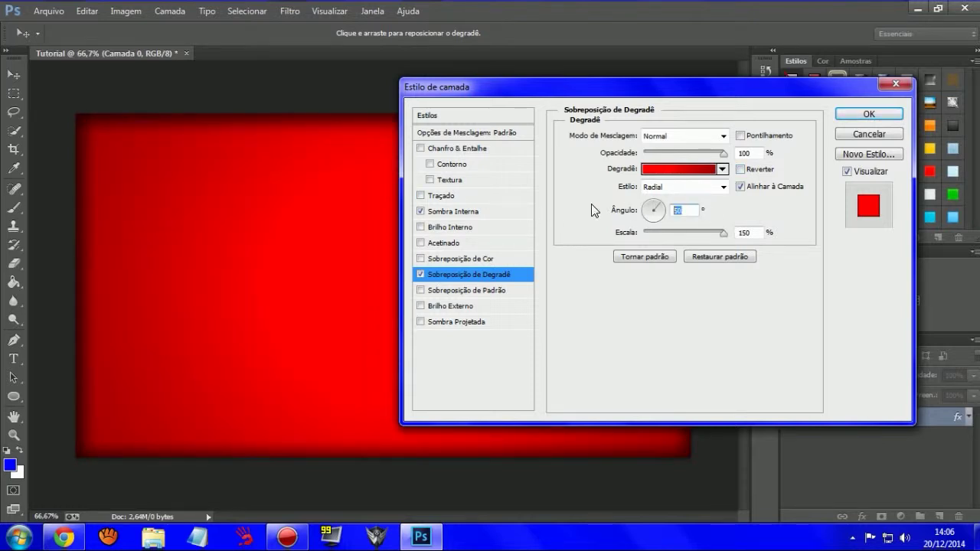
text(1)
double_click(744, 232)
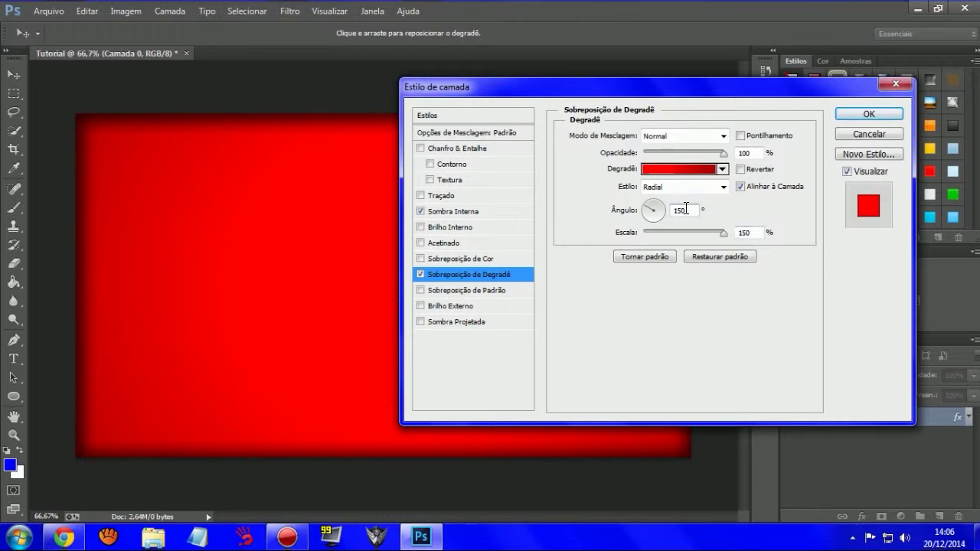
drag(696, 209, 612, 198)
text(1)
text(0)
text(200)
click(757, 231)
double_click(673, 210)
text(30)
Lower the gradient overlay opacity to 80% and apply the layer style
mouse_move(679, 151)
mouse_down()
mouse_move(710, 151)
mouse_move(699, 153)
mouse_up()
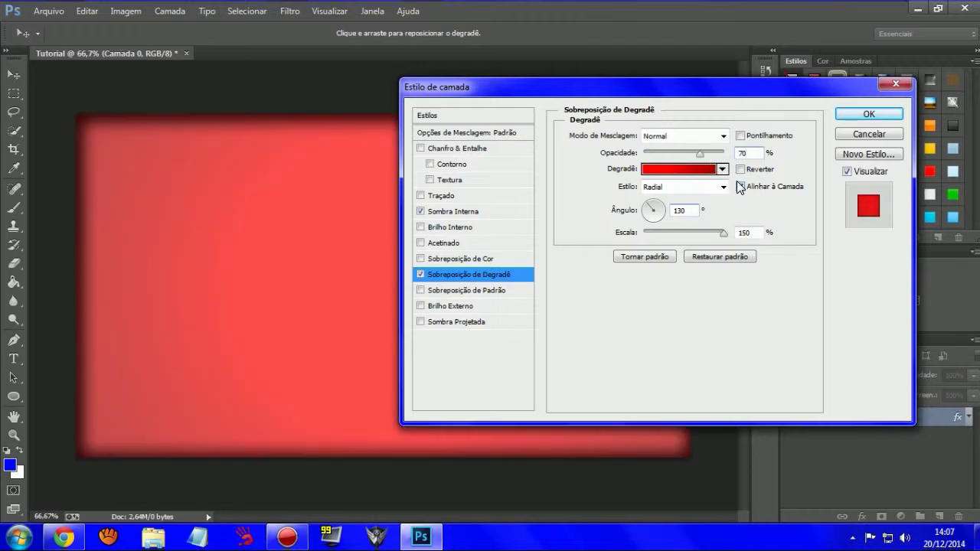
text(80)
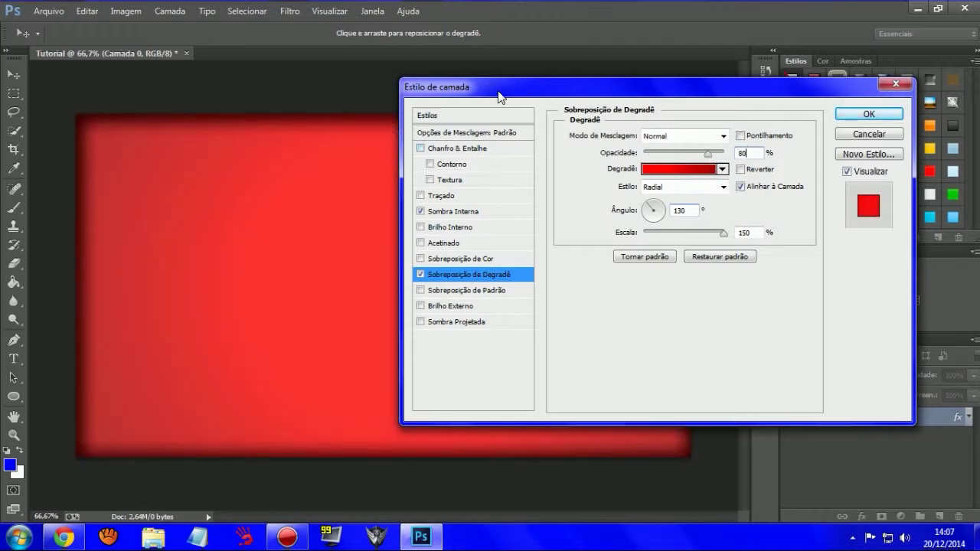
mouse_move(570, 95)
mouse_down()
mouse_move(579, 420)
mouse_move(504, 111)
mouse_up()
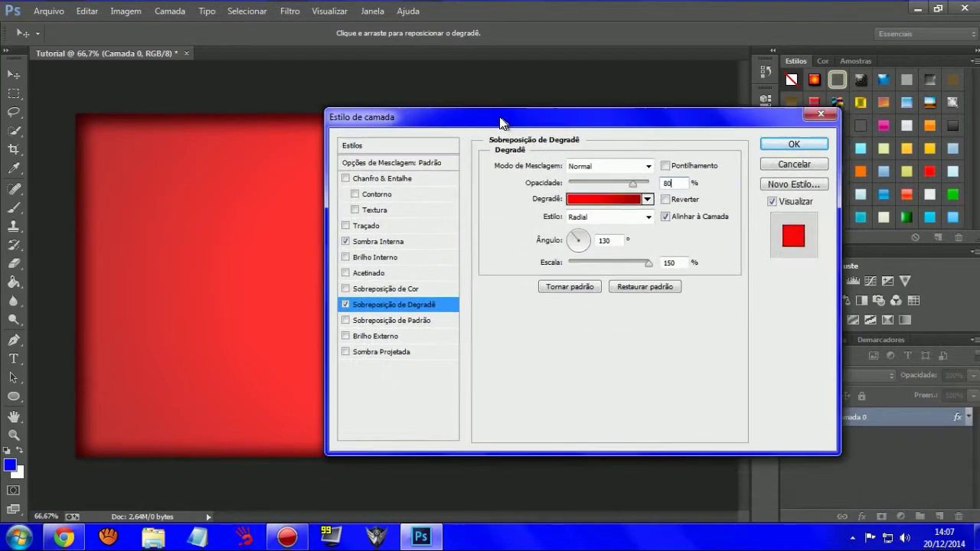
click(793, 136)
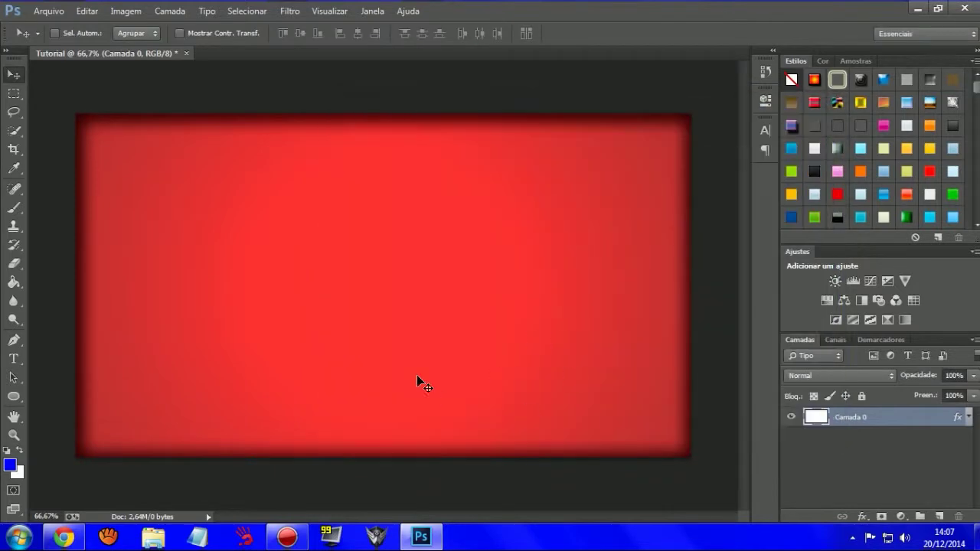
Reopen Camada 0's layer style, try a 35 px Inner Glow, then remove it
double_click(898, 414)
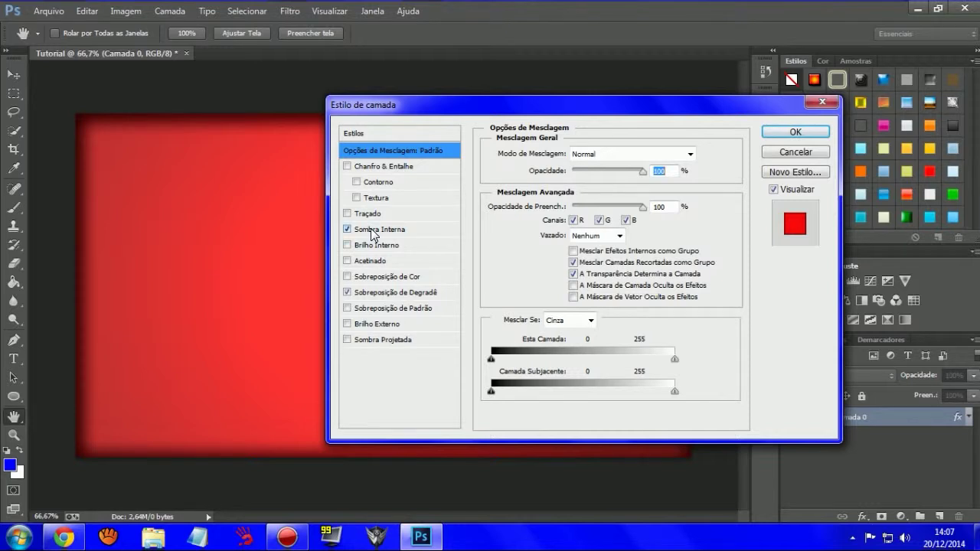
click(378, 245)
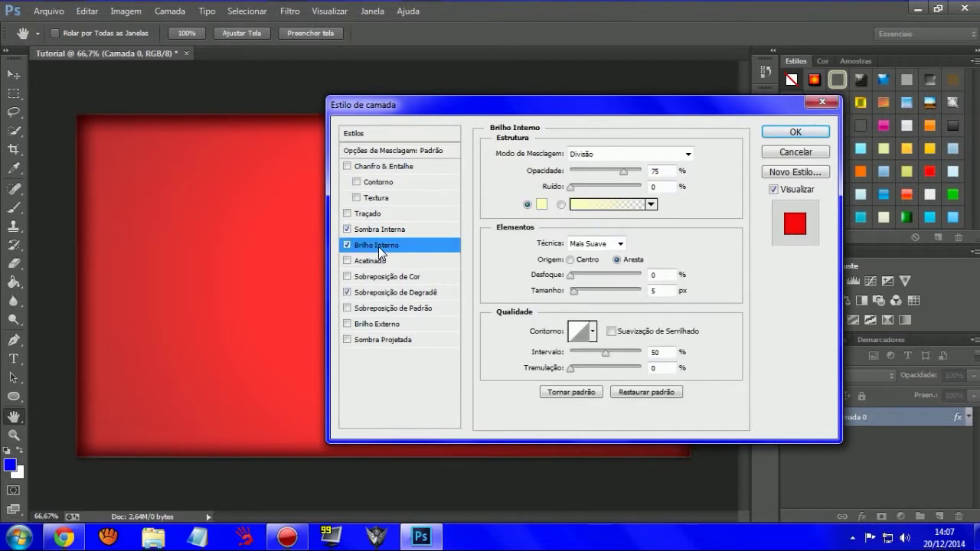
click(348, 229)
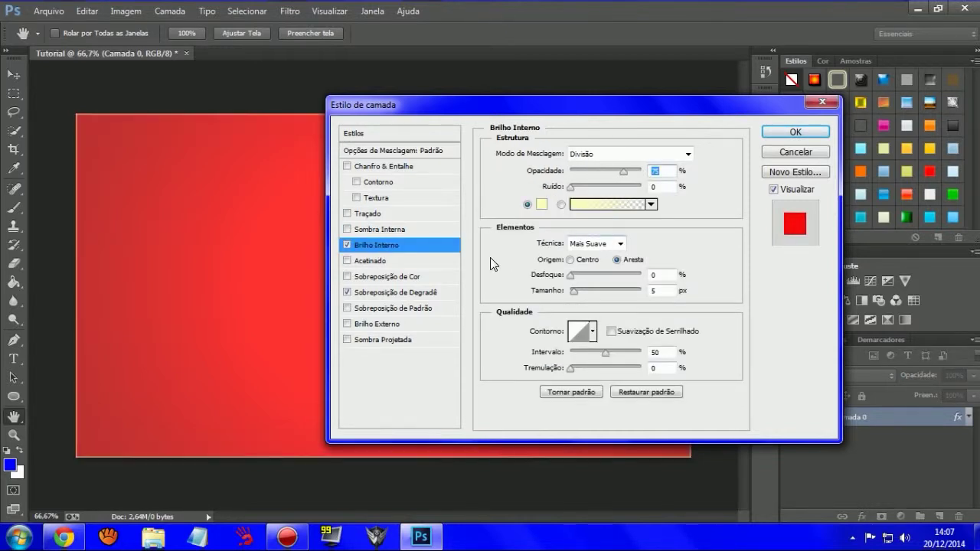
drag(571, 292, 582, 291)
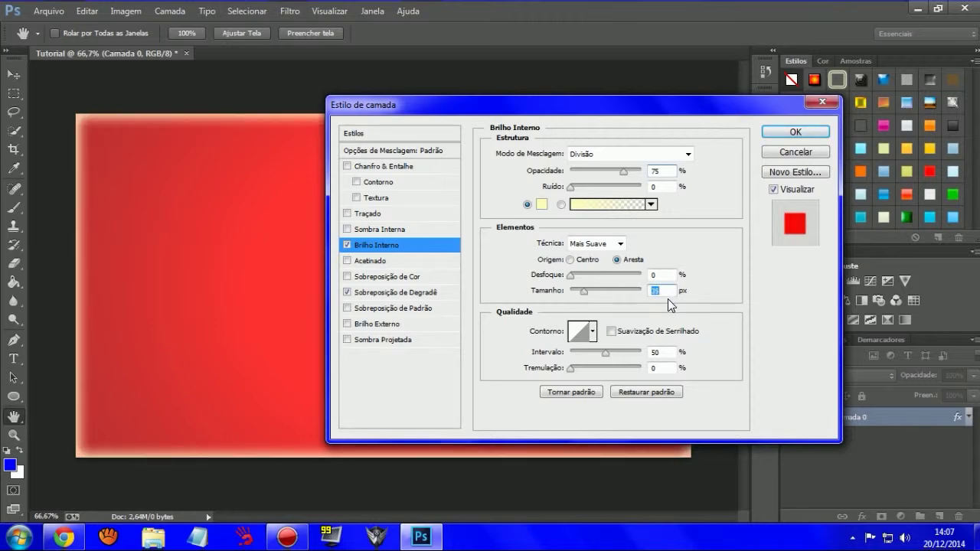
click(348, 246)
Set the Inner Shadow's Desfoque (choke) to 35% and apply the style
click(377, 229)
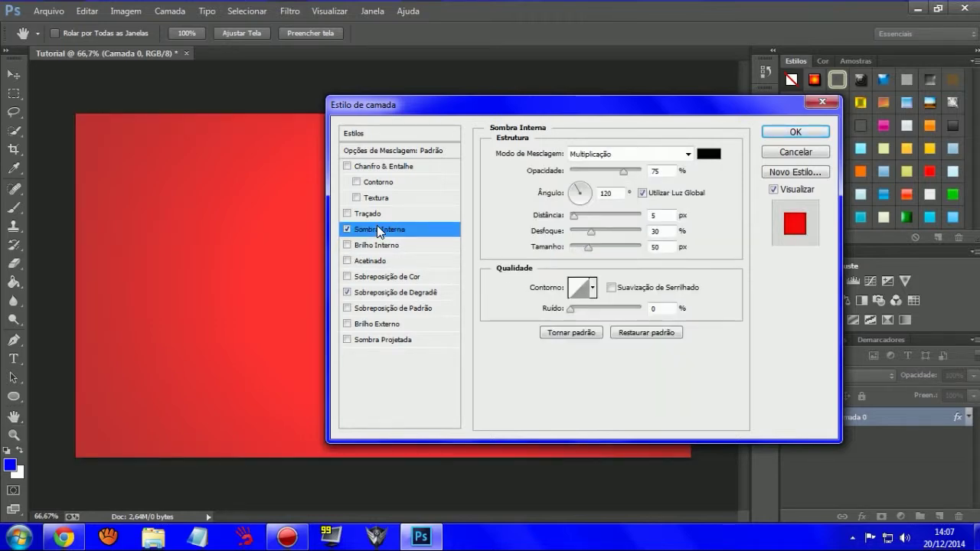
double_click(656, 231)
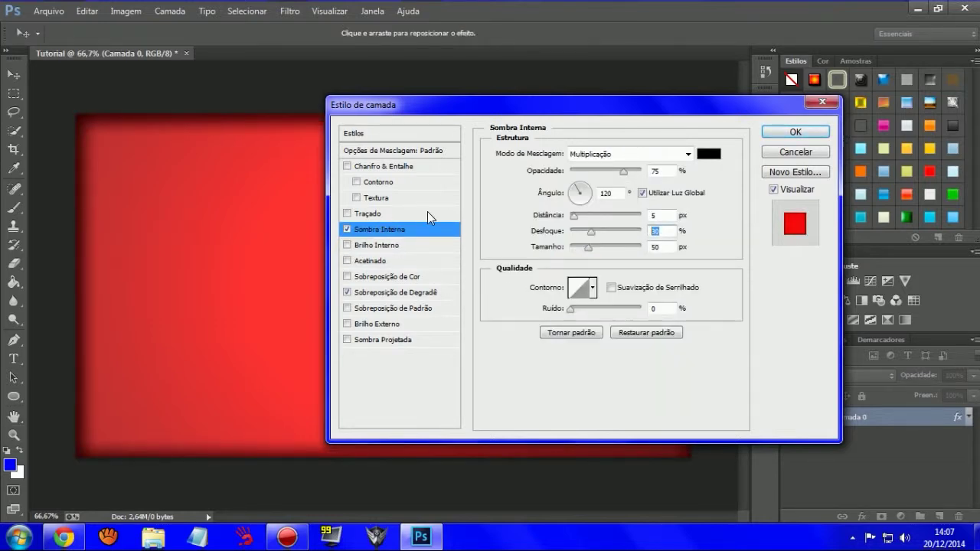
text(35)
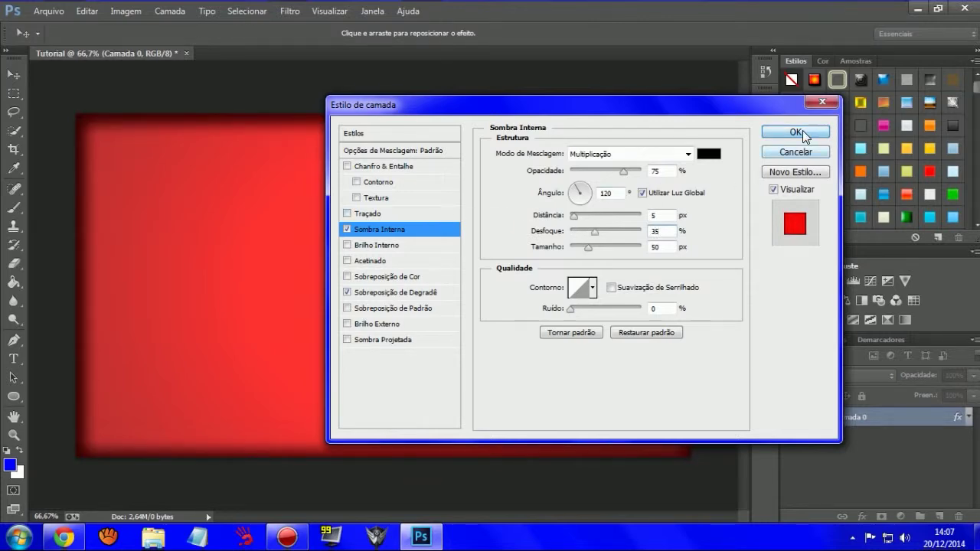
click(796, 132)
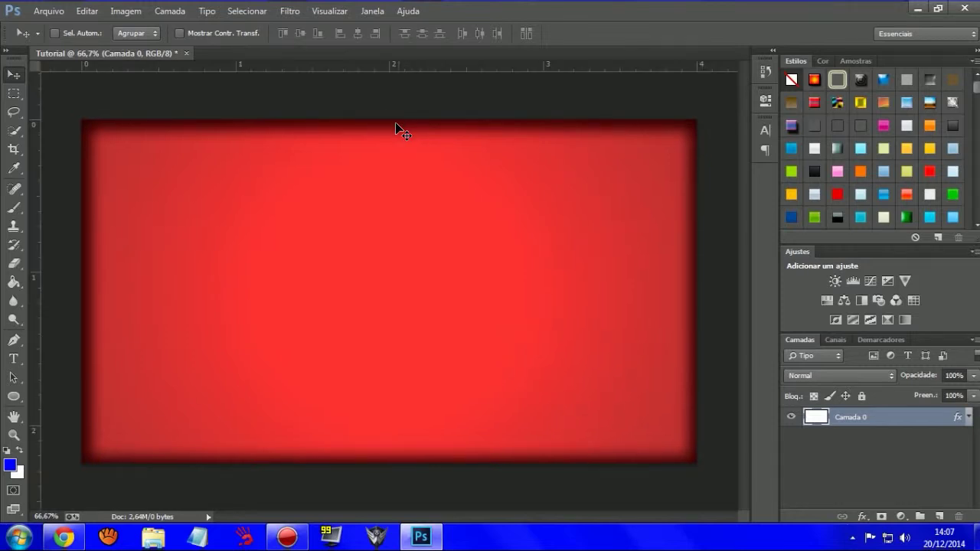
Show rulers and add horizontal and vertical guides crossing at the canvas centre
key(ctrl+r)
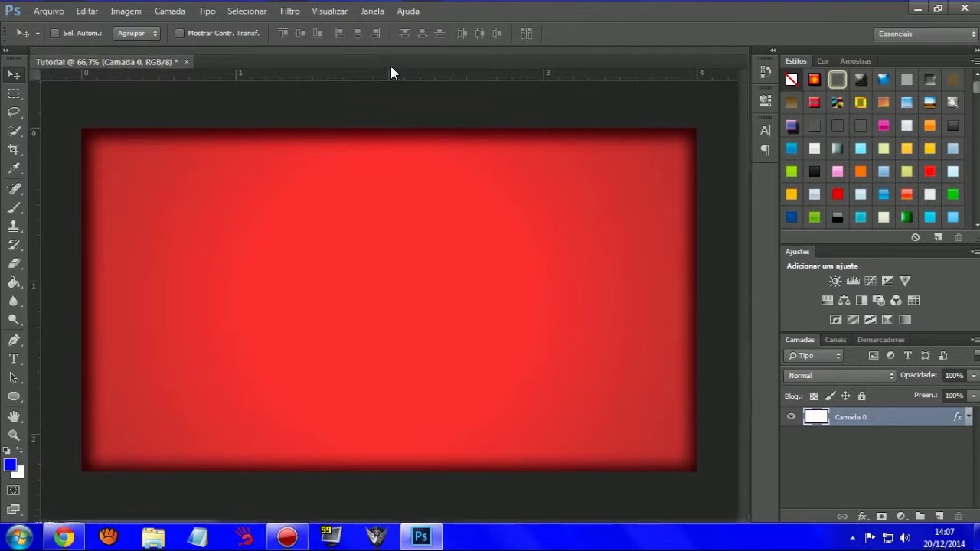
double_click(388, 55)
drag(143, 52, 72, 47)
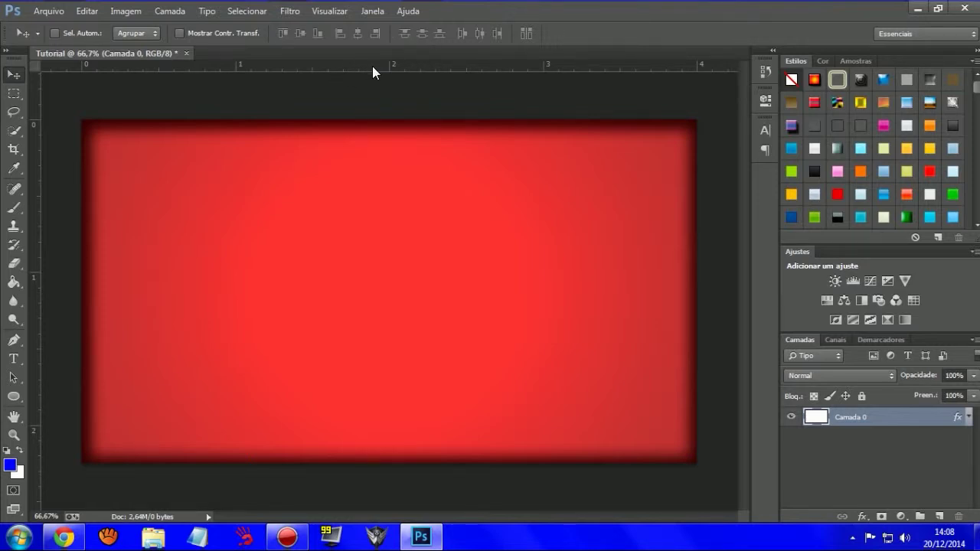
mouse_move(381, 62)
mouse_down()
mouse_move(398, 311)
mouse_move(399, 278)
mouse_move(399, 303)
mouse_move(398, 291)
mouse_up()
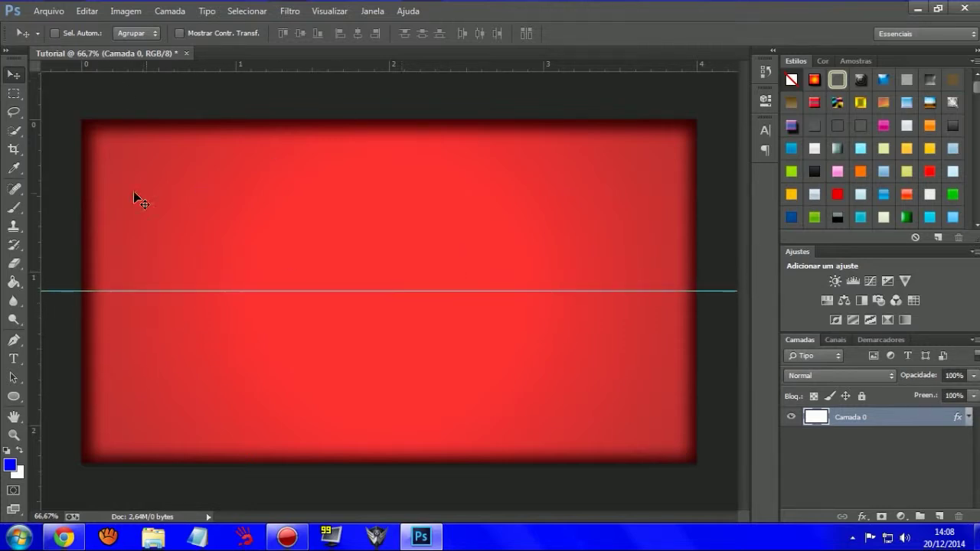
mouse_move(33, 242)
mouse_down()
mouse_move(59, 230)
mouse_move(398, 256)
mouse_move(387, 256)
mouse_up()
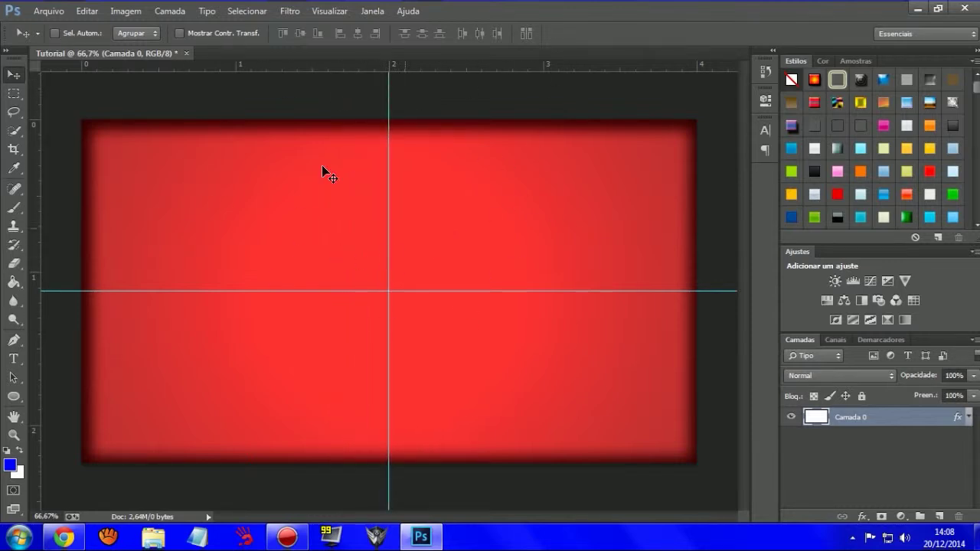
Draw a blue pentagon with the Polygon tool and rasterize its layer
click(15, 396)
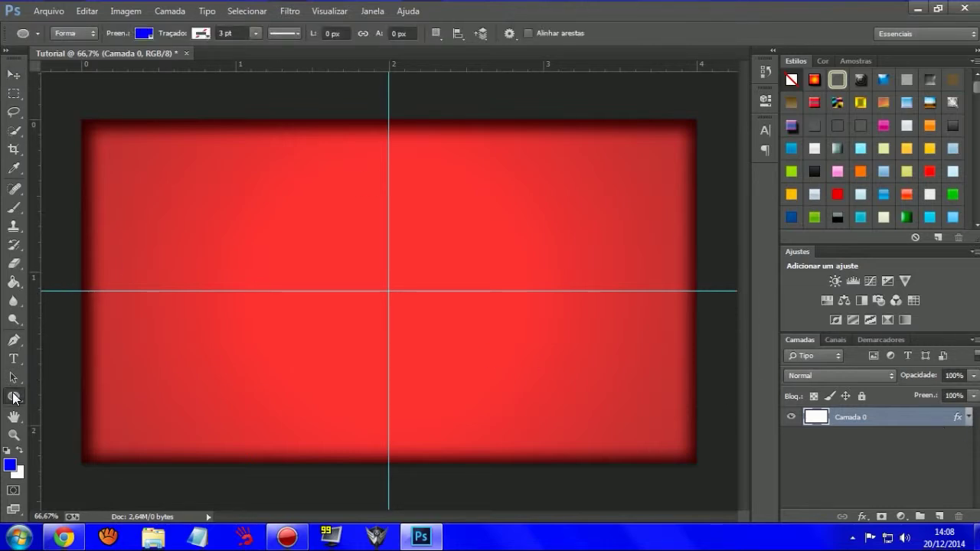
right_click(14, 397)
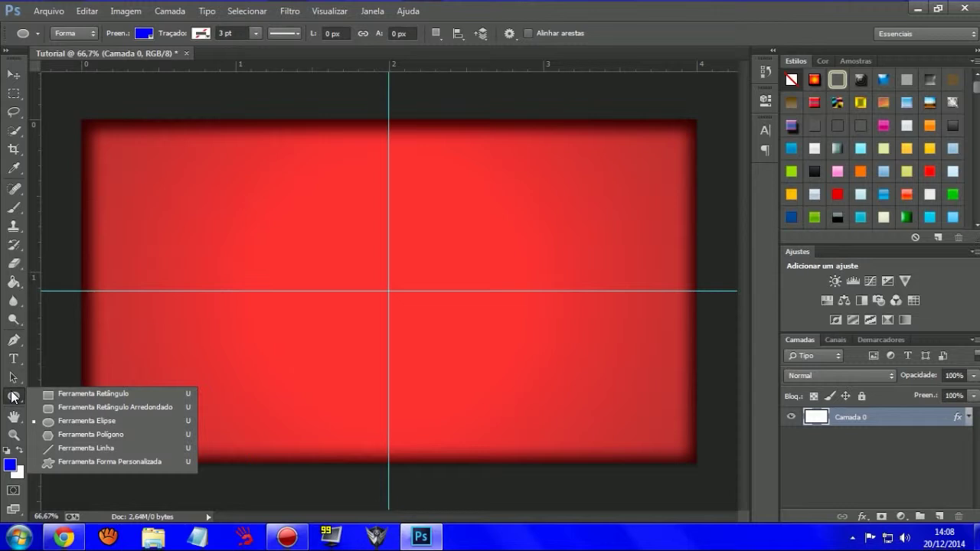
click(70, 435)
mouse_move(212, 215)
mouse_down()
mouse_move(298, 307)
mouse_move(263, 353)
mouse_up()
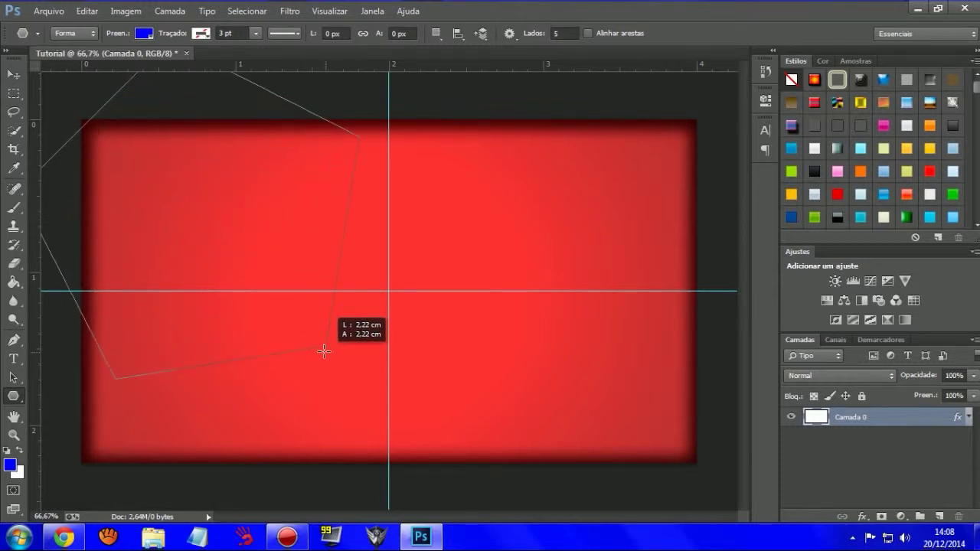
drag(263, 354, 276, 265)
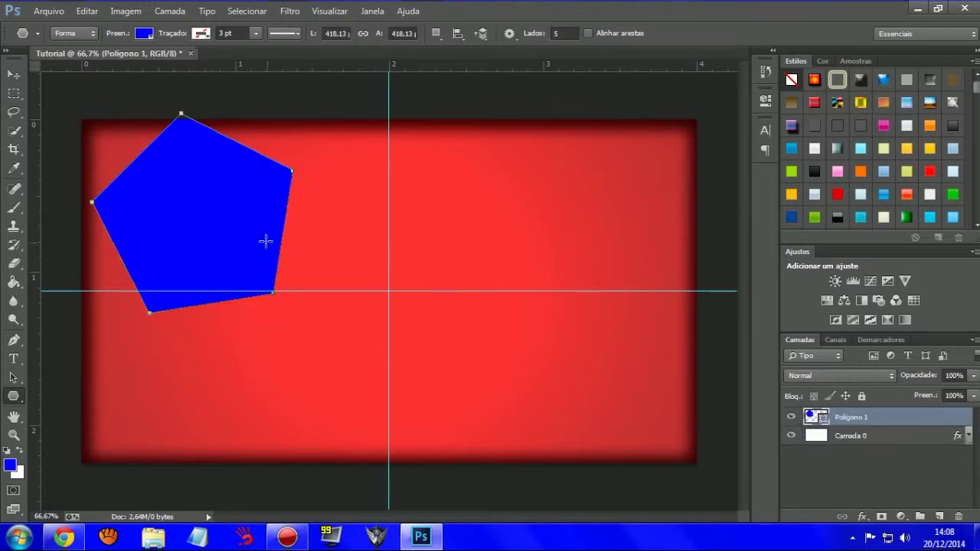
right_click(861, 420)
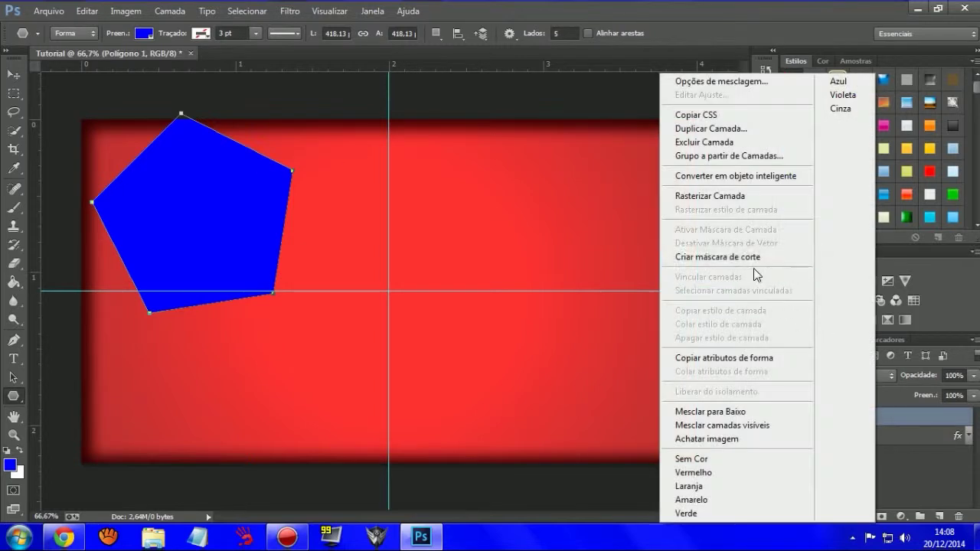
click(719, 194)
Rotate and centre the pentagon on the guides, then delete the Polígono 1 layer
key(ctrl+t)
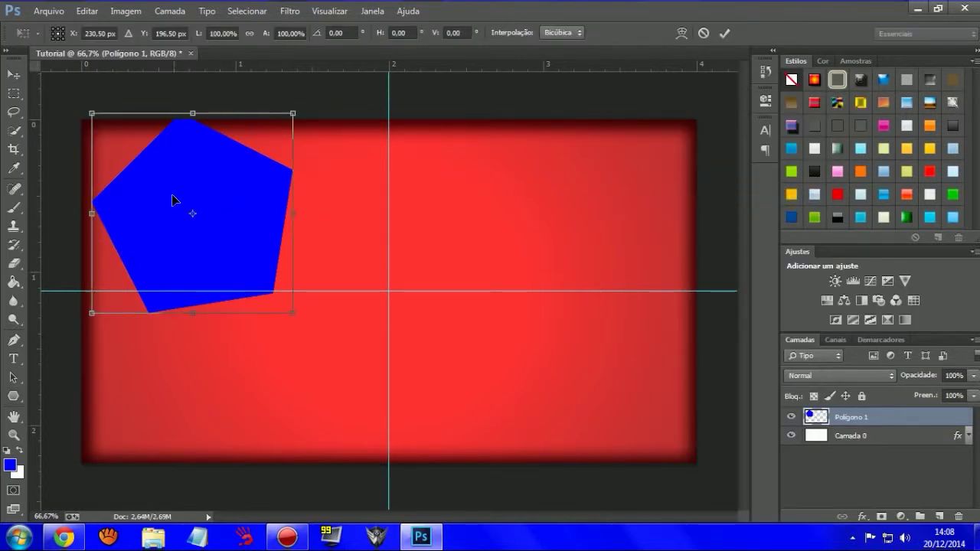
drag(171, 204, 312, 284)
drag(511, 190, 521, 216)
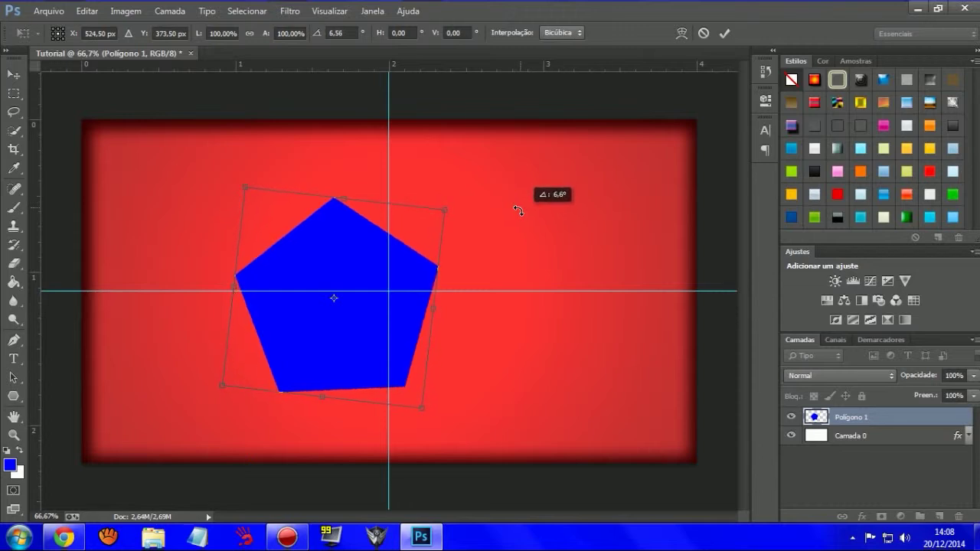
drag(374, 257, 429, 250)
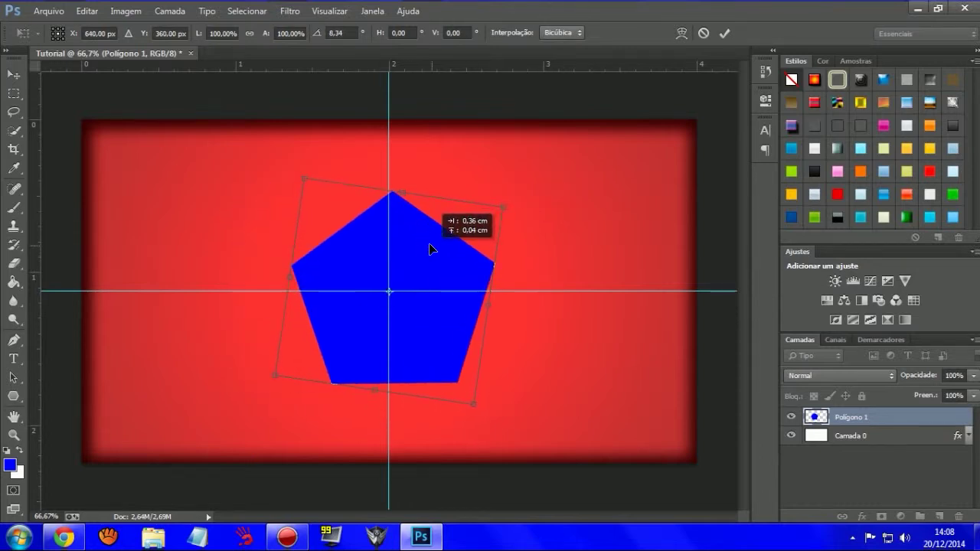
click(727, 30)
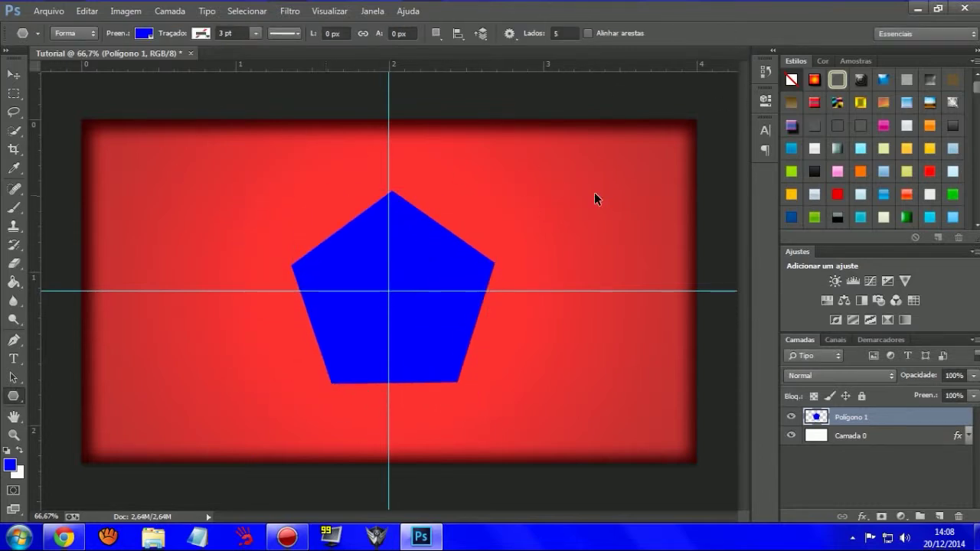
key(ctrl+t)
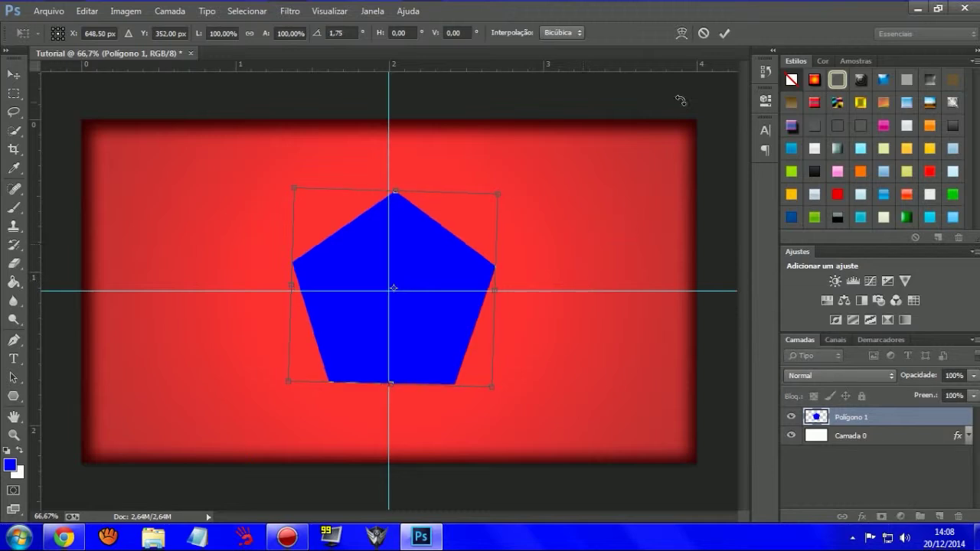
click(724, 33)
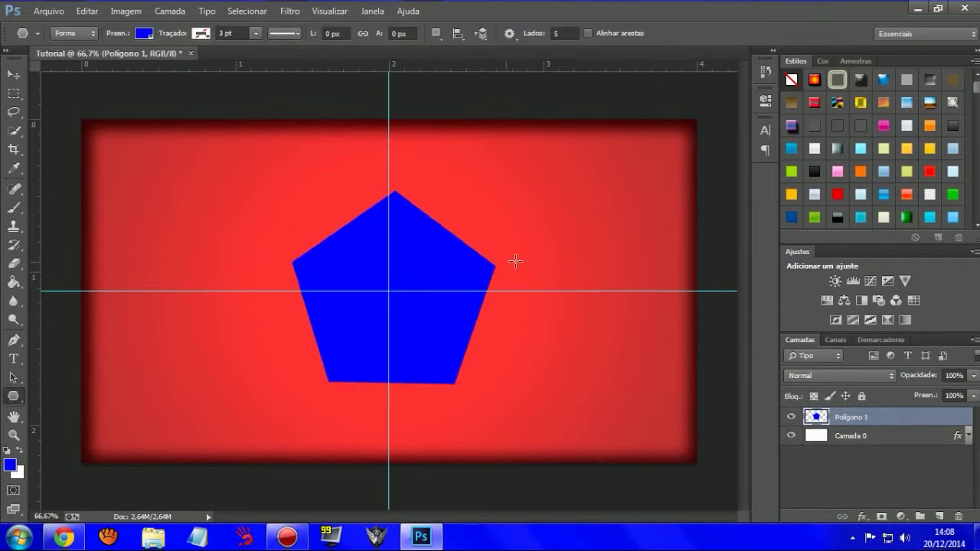
key(Delete)
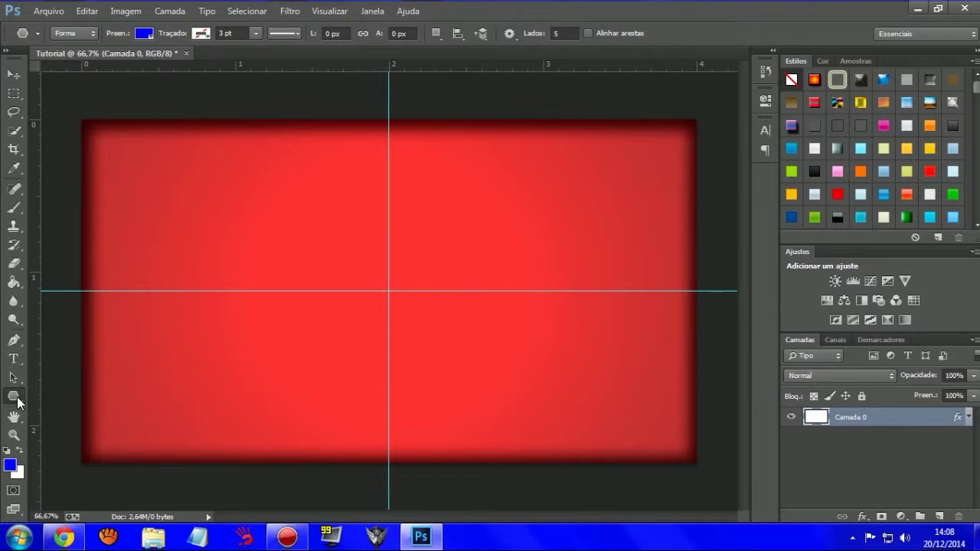
Draw a blue 481 px circle with the Ellipse tool and rasterize Elipse 1
right_click(18, 403)
click(75, 420)
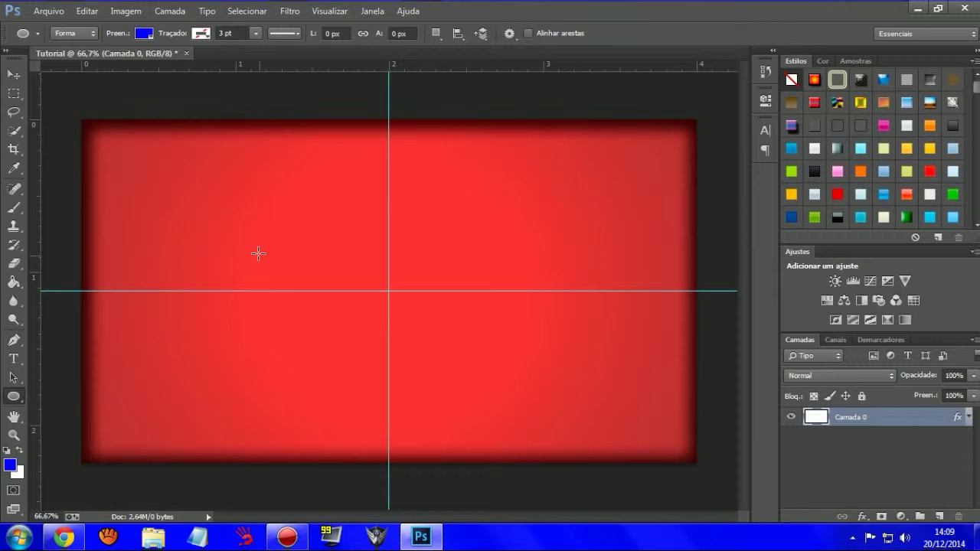
mouse_move(298, 220)
mouse_down()
mouse_move(505, 463)
mouse_move(535, 479)
mouse_up()
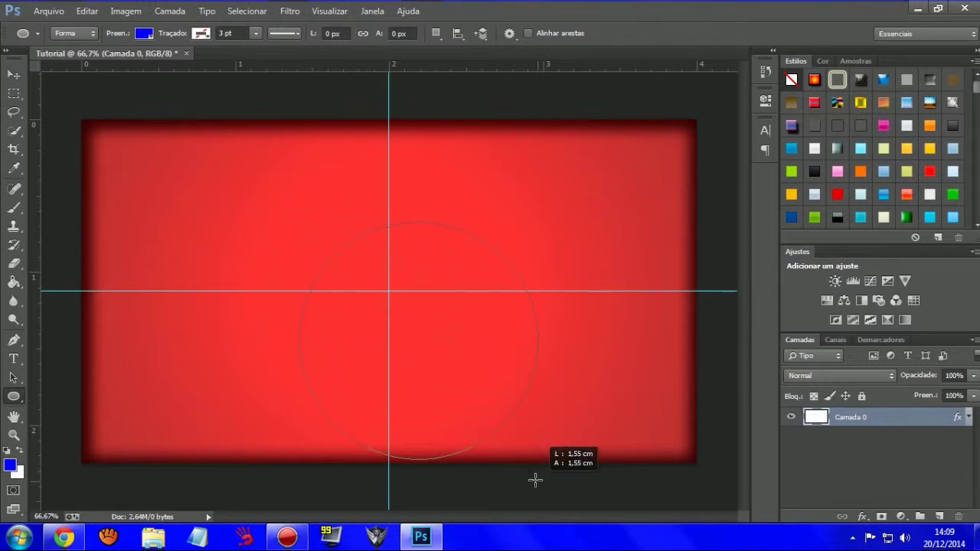
drag(535, 479, 528, 475)
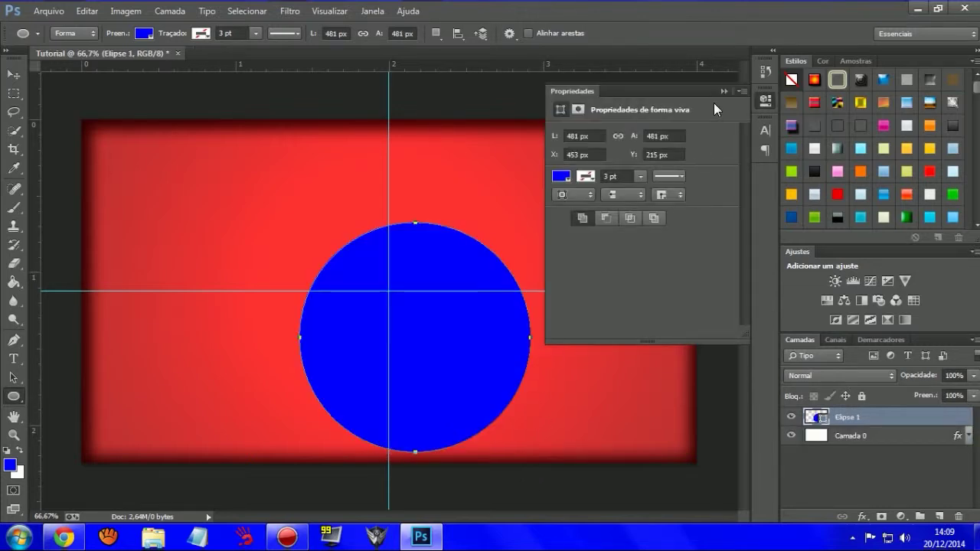
click(719, 90)
right_click(863, 420)
click(674, 196)
Move the circle with Free Transform so it's centred on the guide crossing
key(ctrl+t)
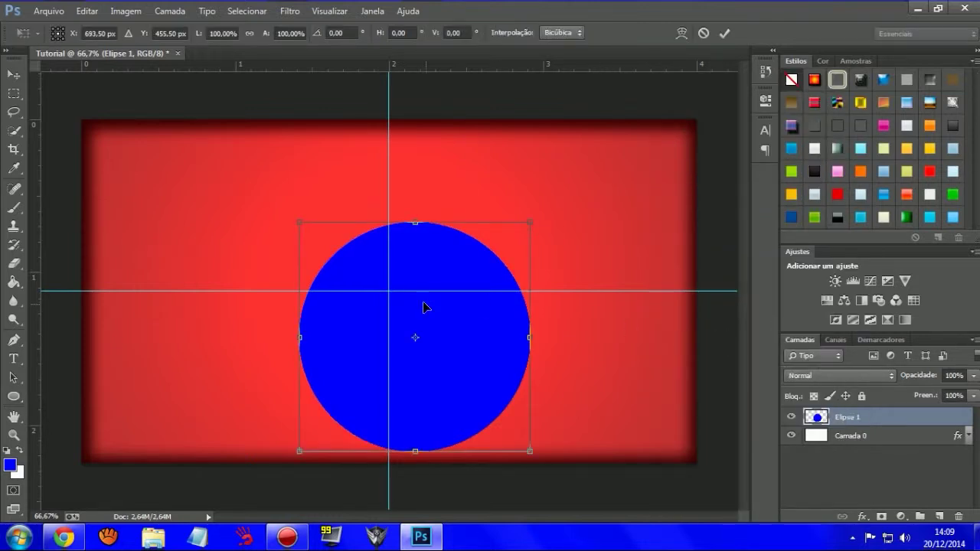
drag(425, 306, 433, 261)
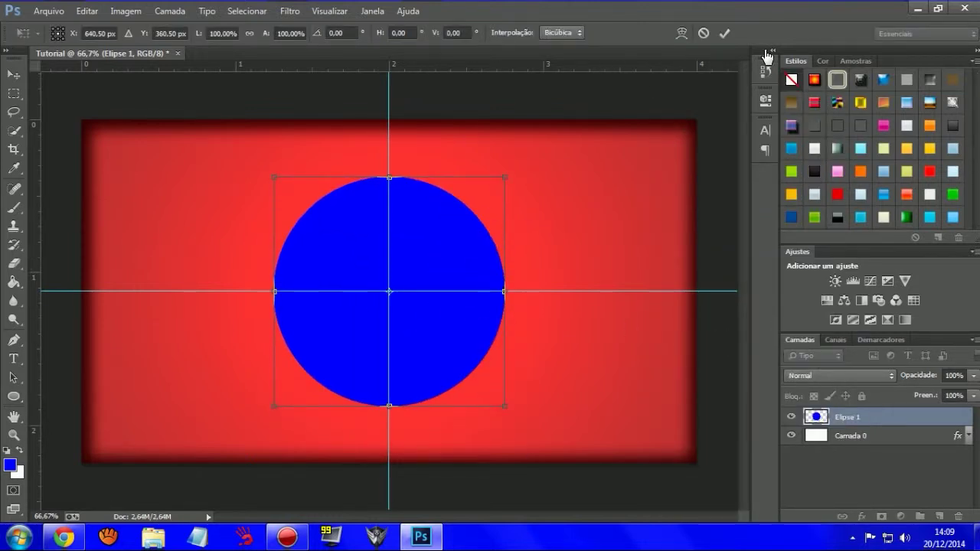
click(722, 34)
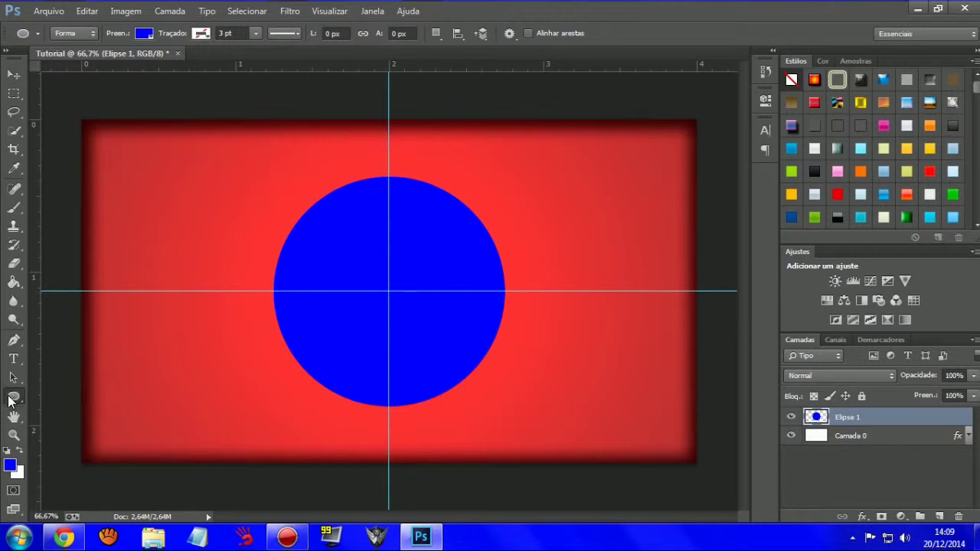
right_click(16, 396)
Draw a blue arrow with the Custom Shape tool and rasterize the Forma 1 layer
click(62, 394)
right_click(22, 399)
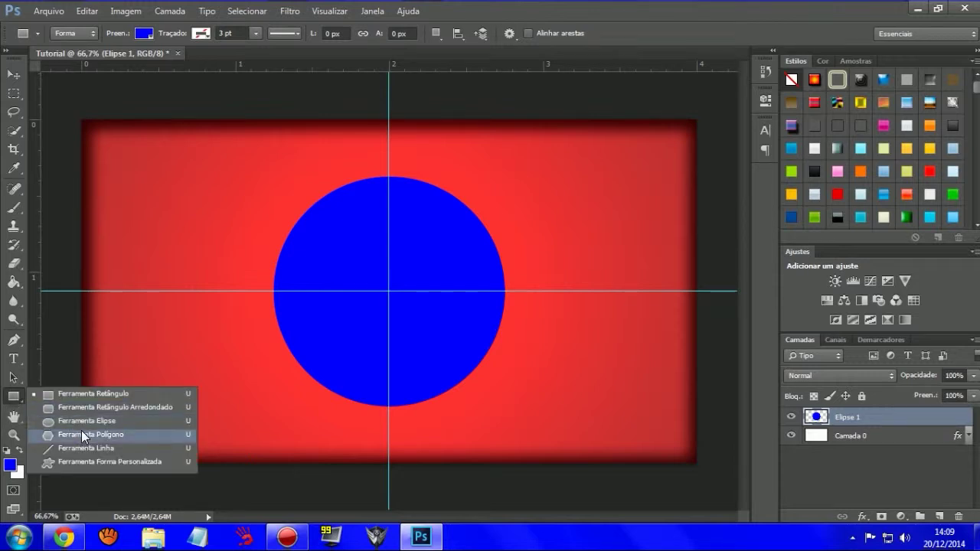
click(101, 462)
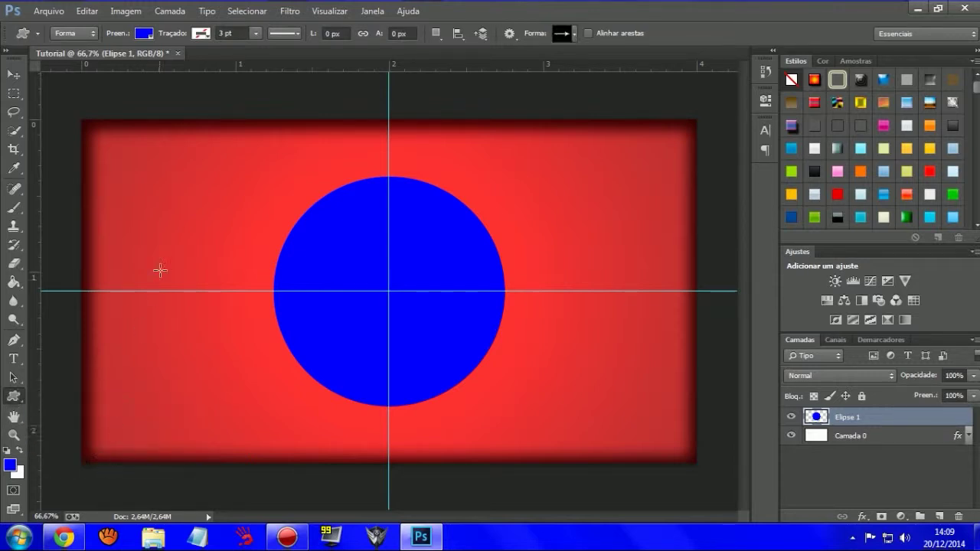
drag(178, 190, 359, 365)
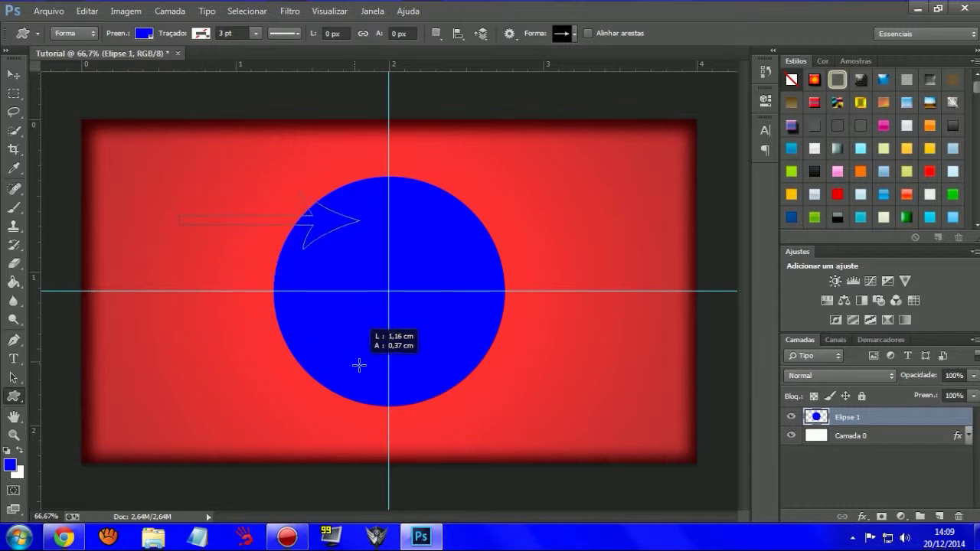
drag(359, 365, 494, 405)
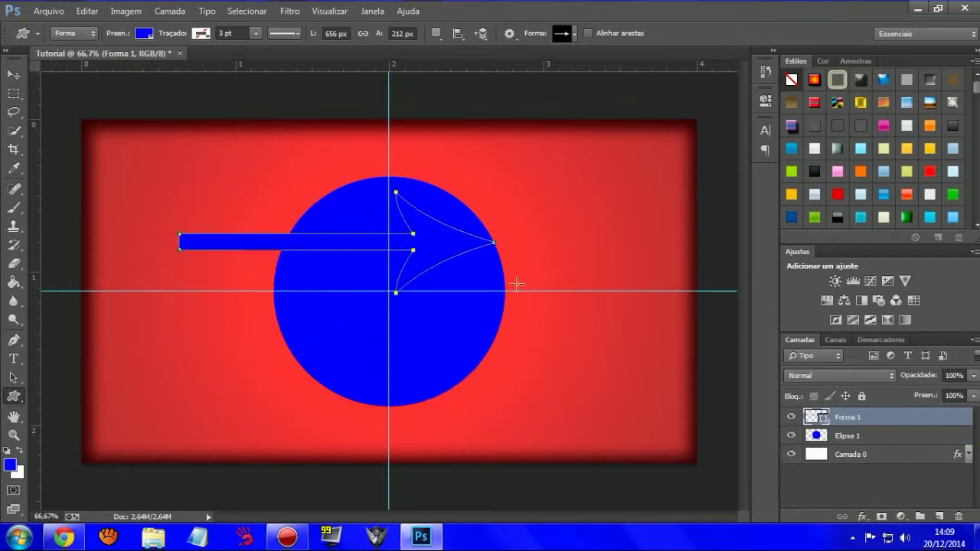
right_click(873, 423)
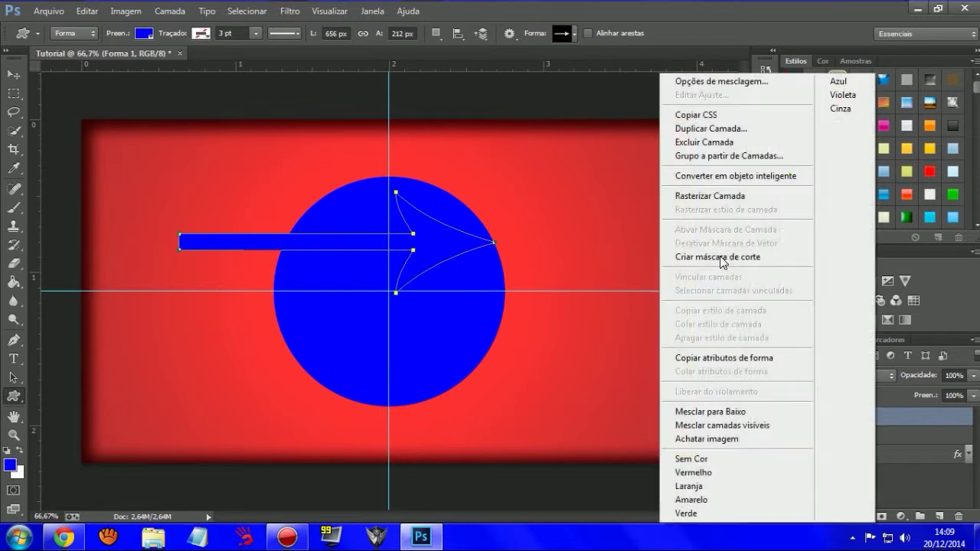
click(709, 197)
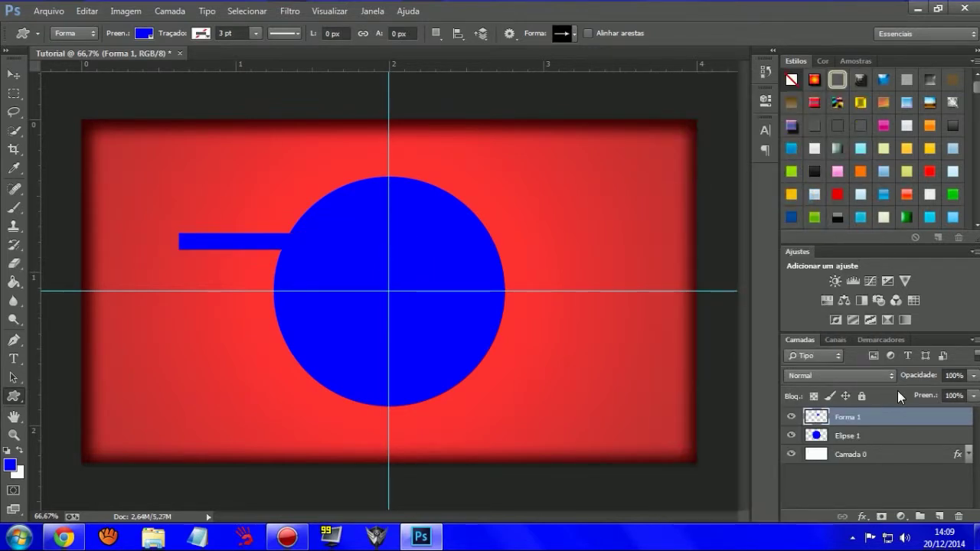
Cancel moving the arrow, delete the Forma 1 layer, and hide the guides
key(ctrl+t)
drag(421, 233, 175, 280)
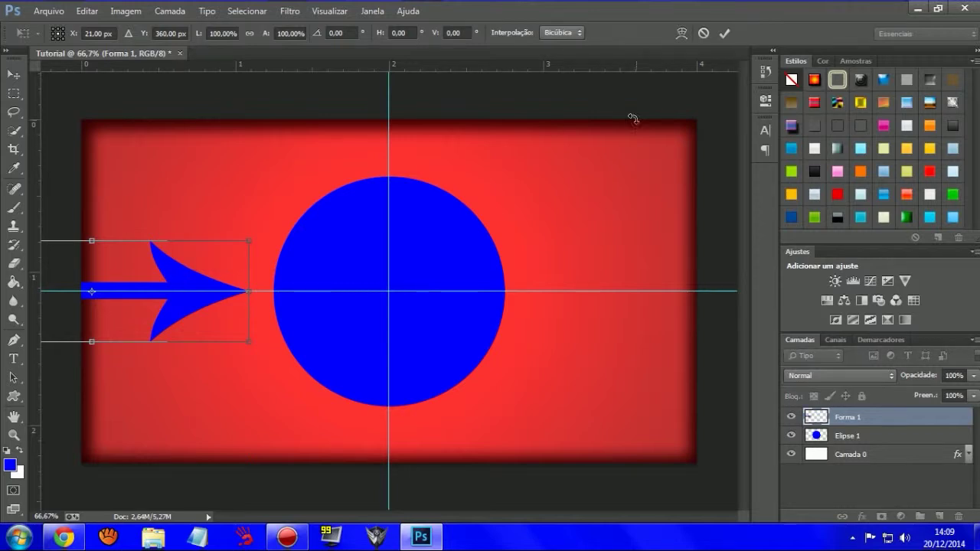
click(700, 34)
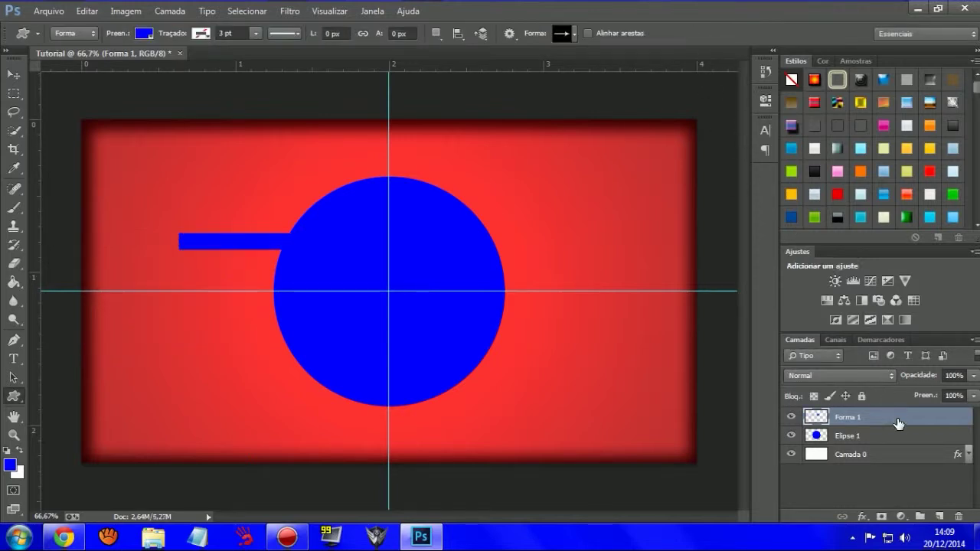
key(Delete)
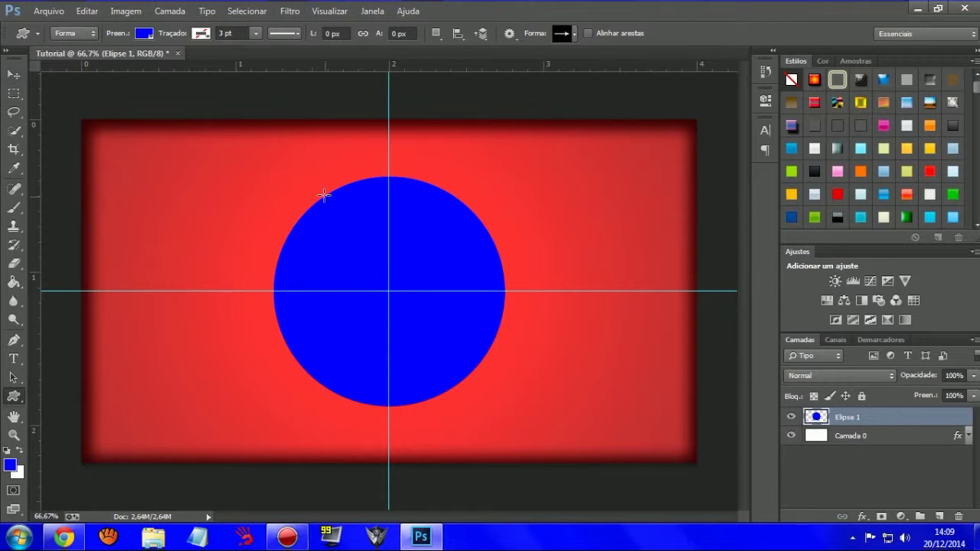
key(ctrl+semicolon)
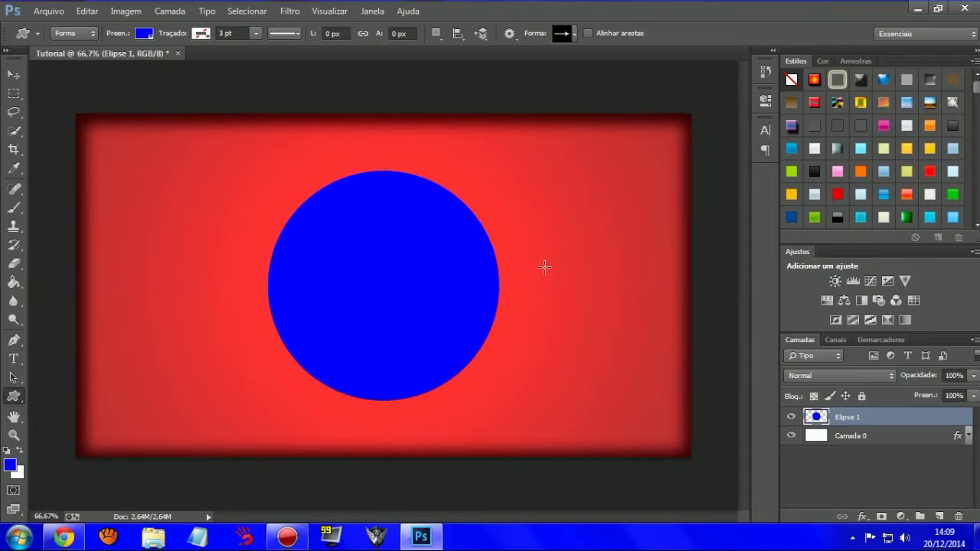
Show the guides again, reset the shape flyout to Ellipse, and select the Move tool
key(ctrl+semicolon)
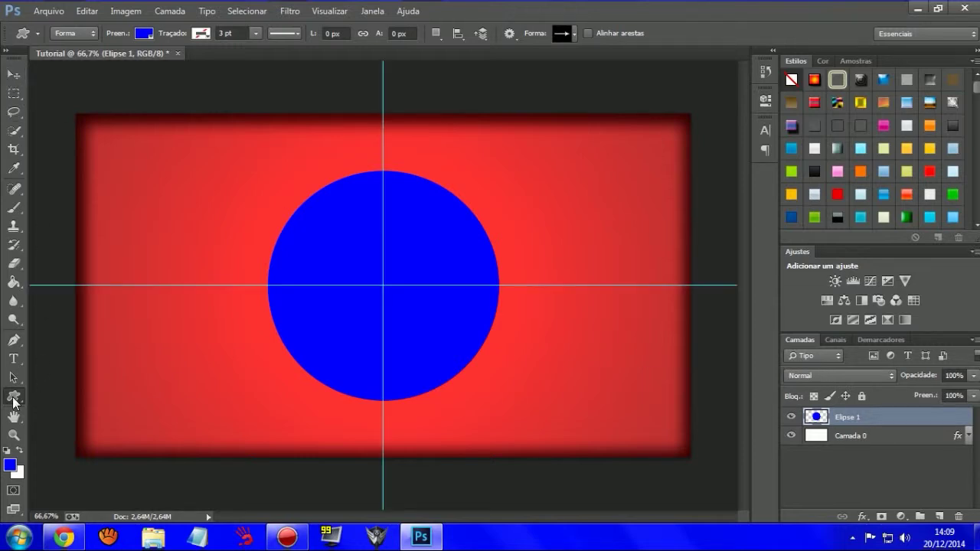
right_click(15, 398)
click(87, 422)
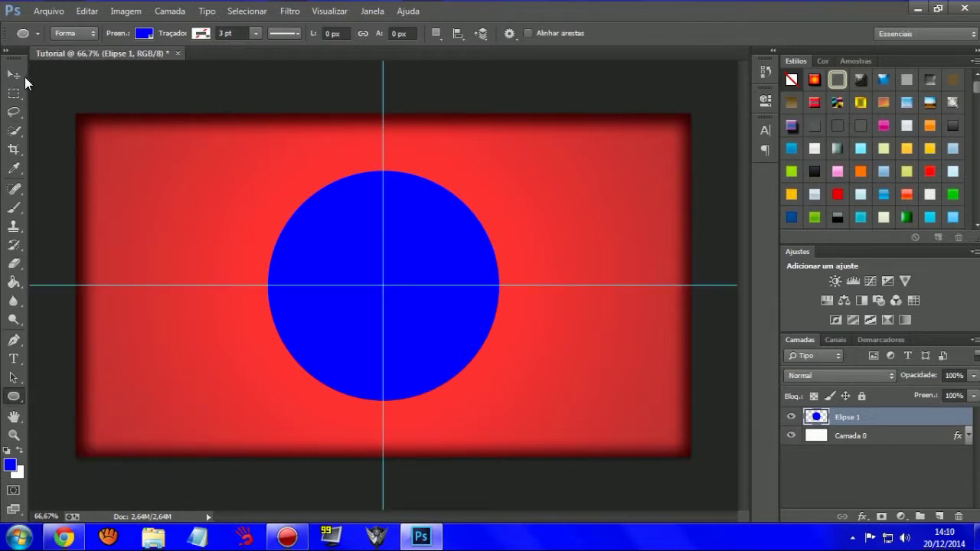
click(13, 73)
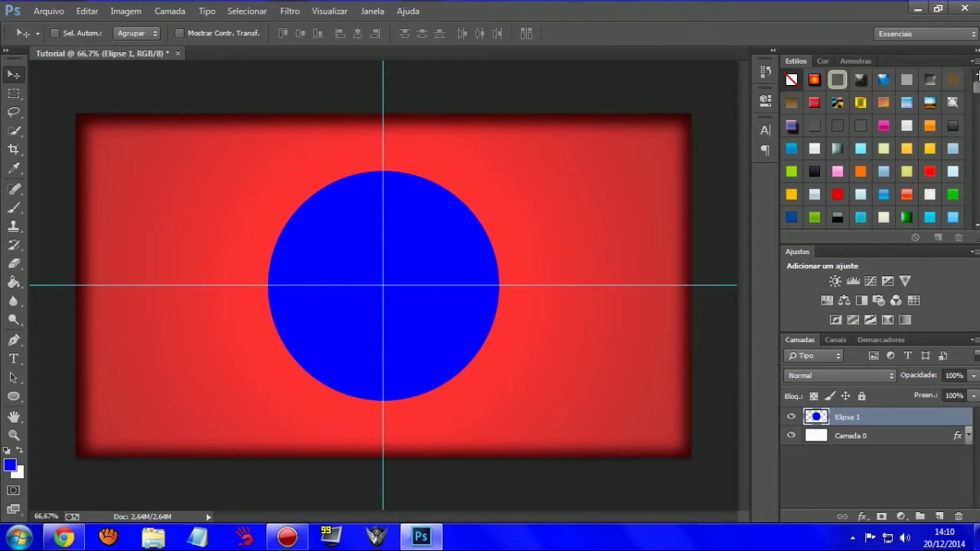
Type the white title 'VídeoAulas' on the blue circle and commit it
scroll(971, 84, down, 3)
scroll(971, 84, up, 3)
click(14, 360)
click(328, 266)
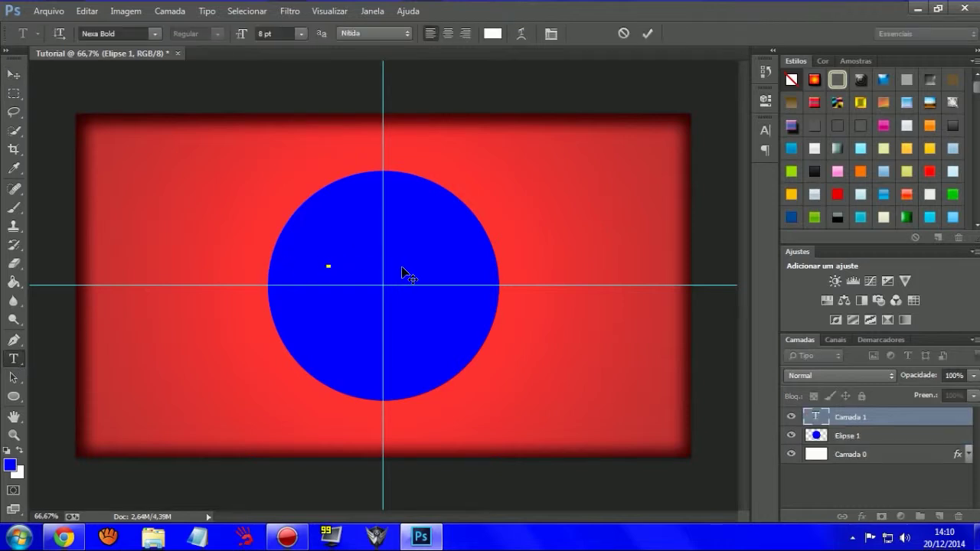
text(V)
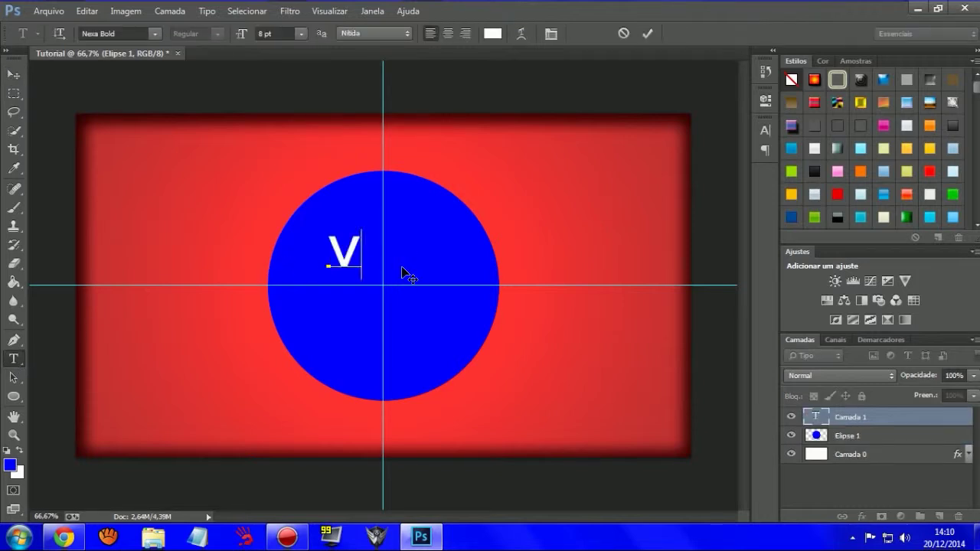
text(ídeo A)
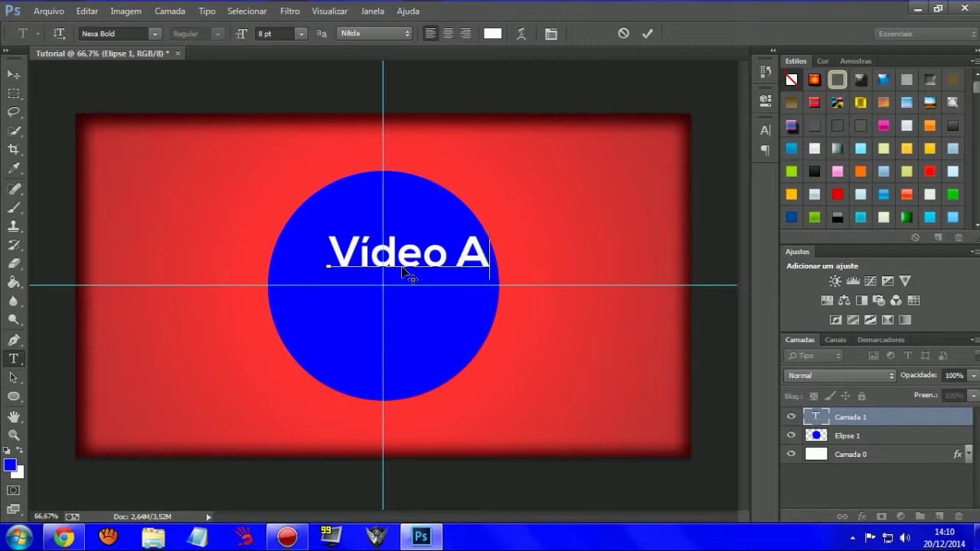
text(ulas)
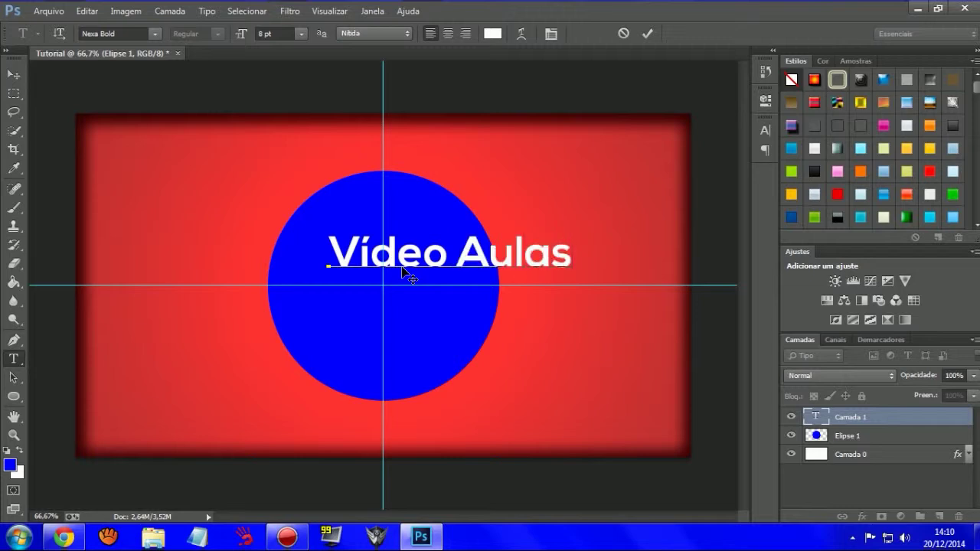
key(Delete)
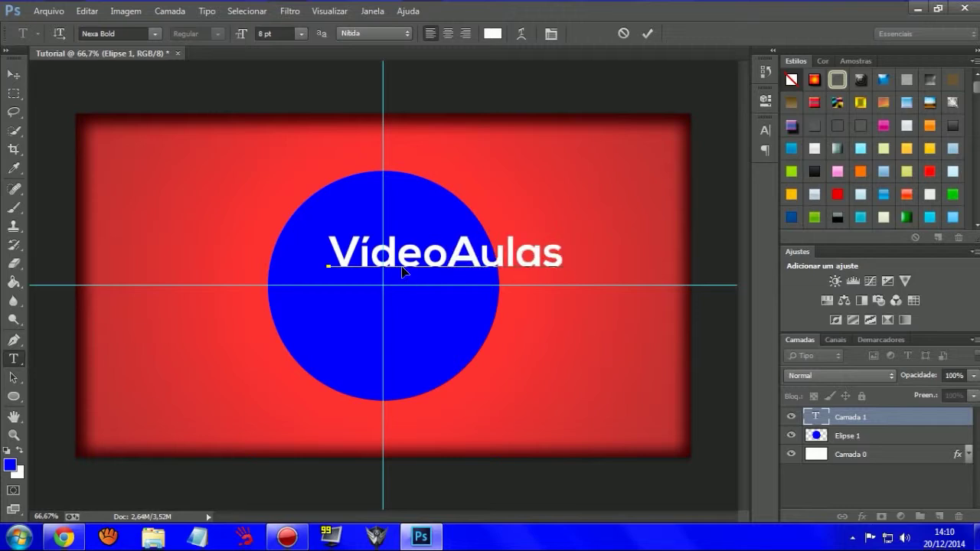
drag(425, 255, 368, 250)
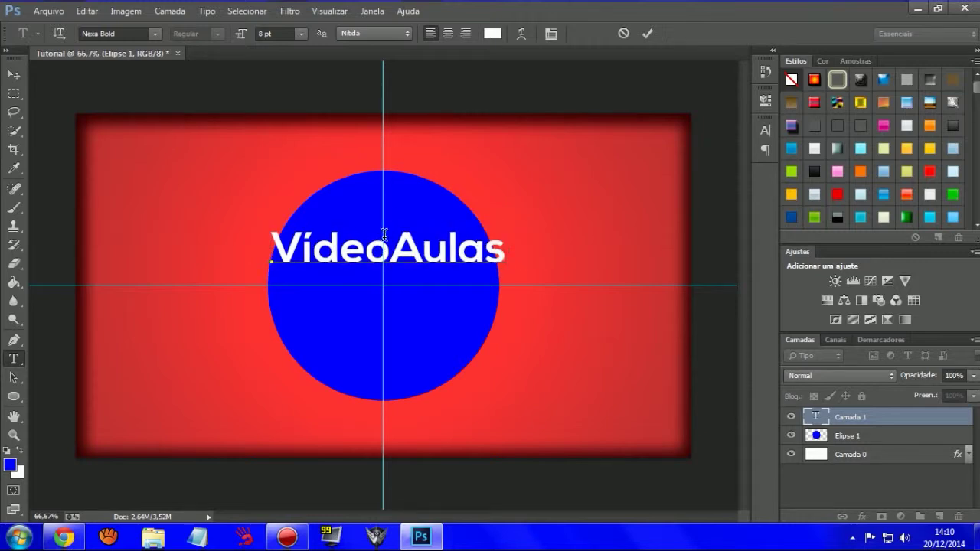
click(647, 33)
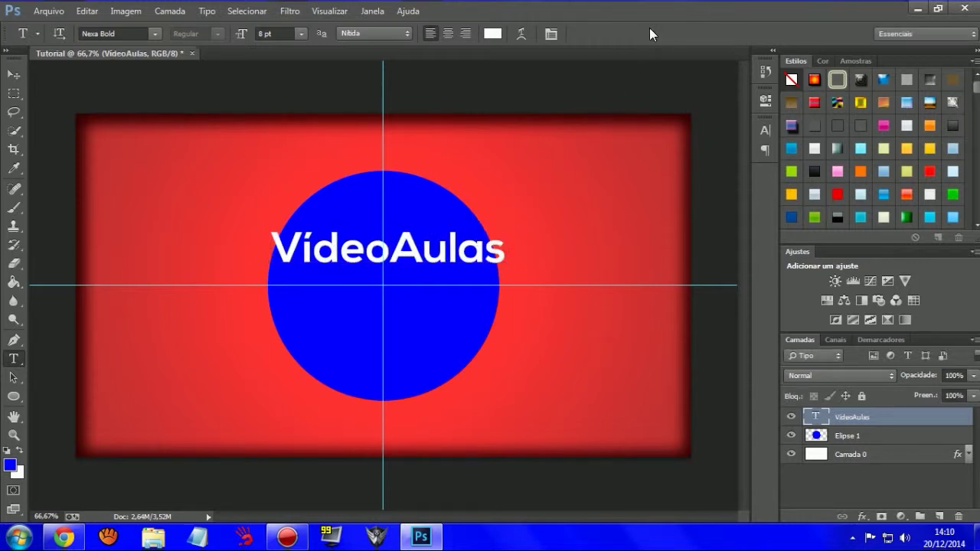
Narrow the VídeoAulas title to about 86% width and nudge it slightly lower
key(ctrl+t)
drag(502, 247, 484, 247)
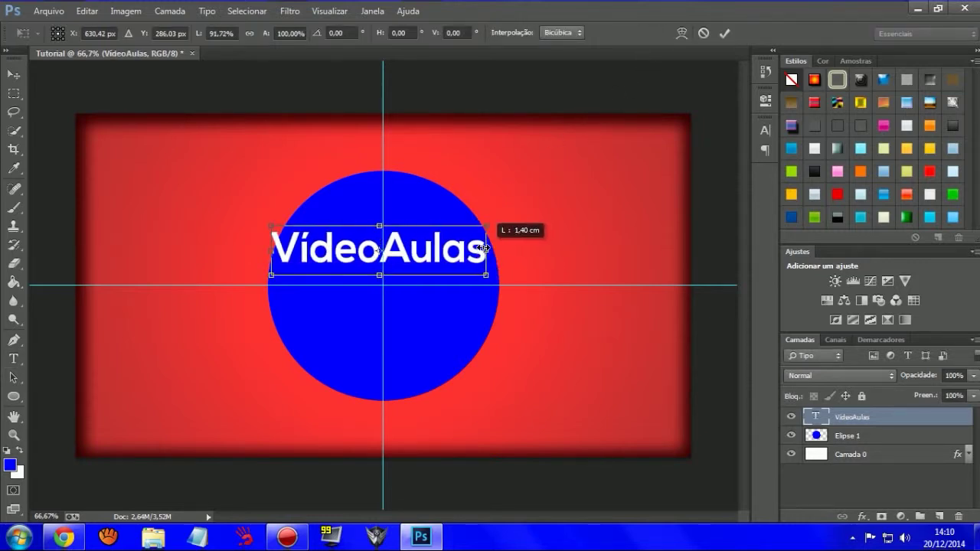
drag(272, 247, 282, 248)
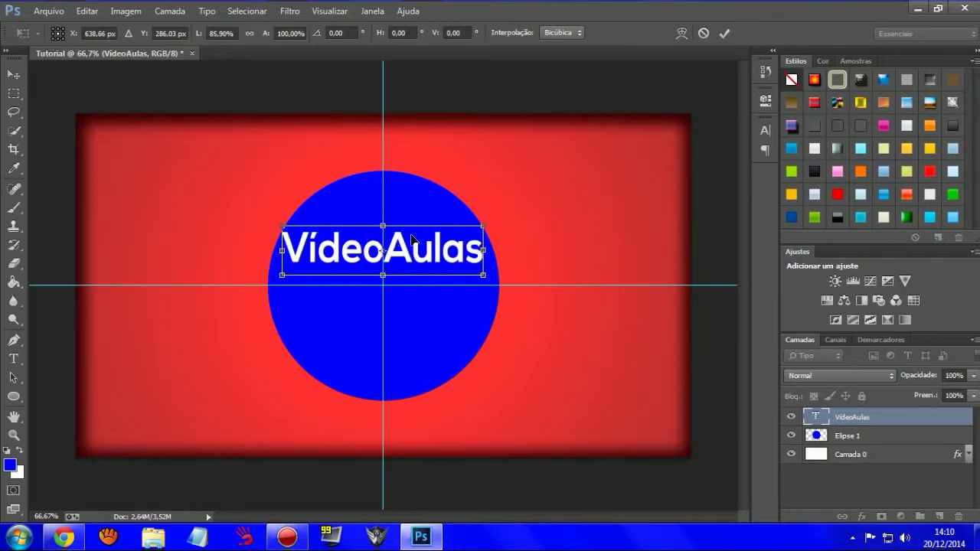
drag(441, 242, 446, 253)
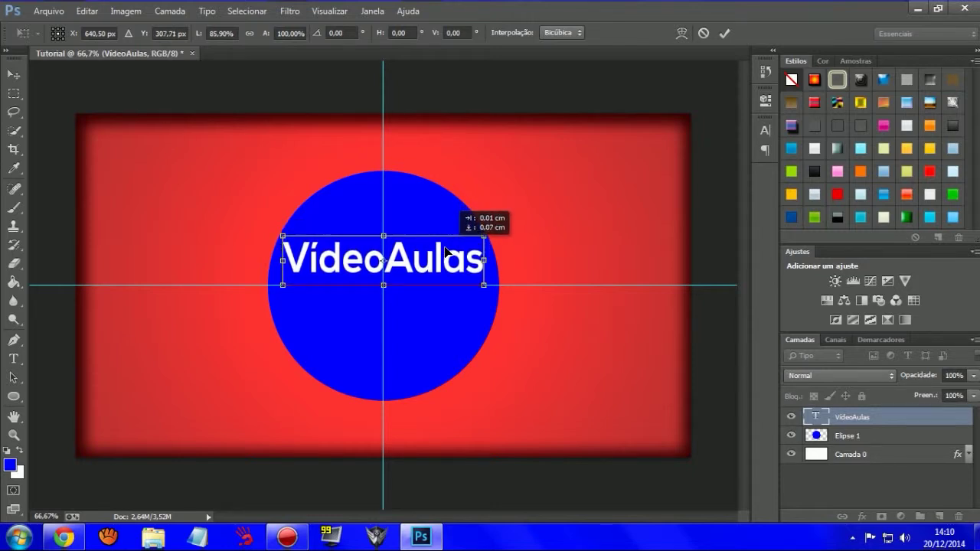
click(725, 33)
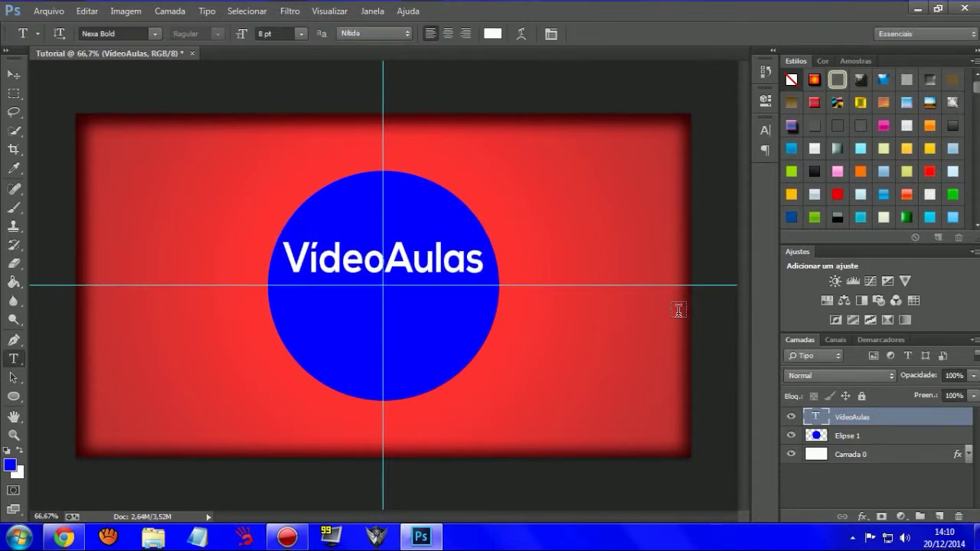
Add a white 'Produc' line under the title and stack VídeoAulas above it in Layers
click(319, 342)
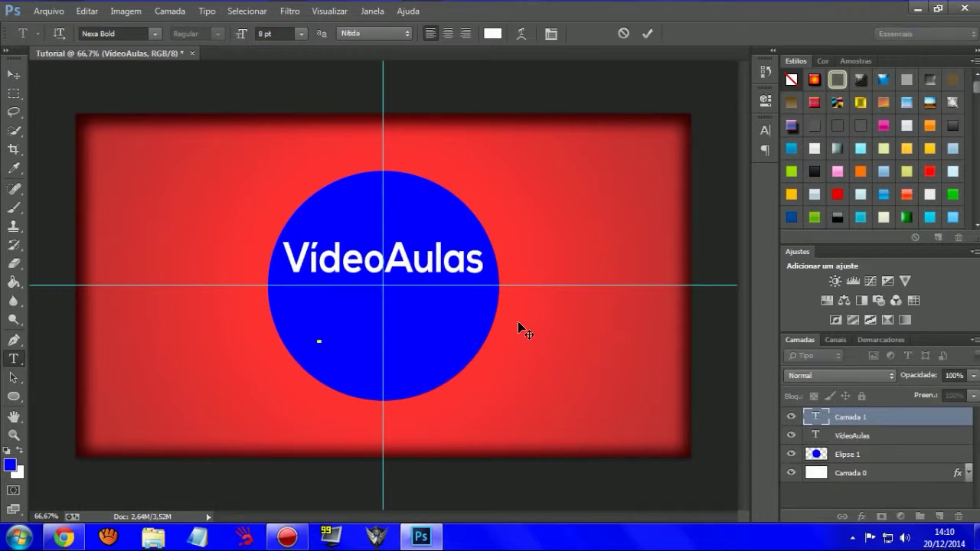
text(Produc)
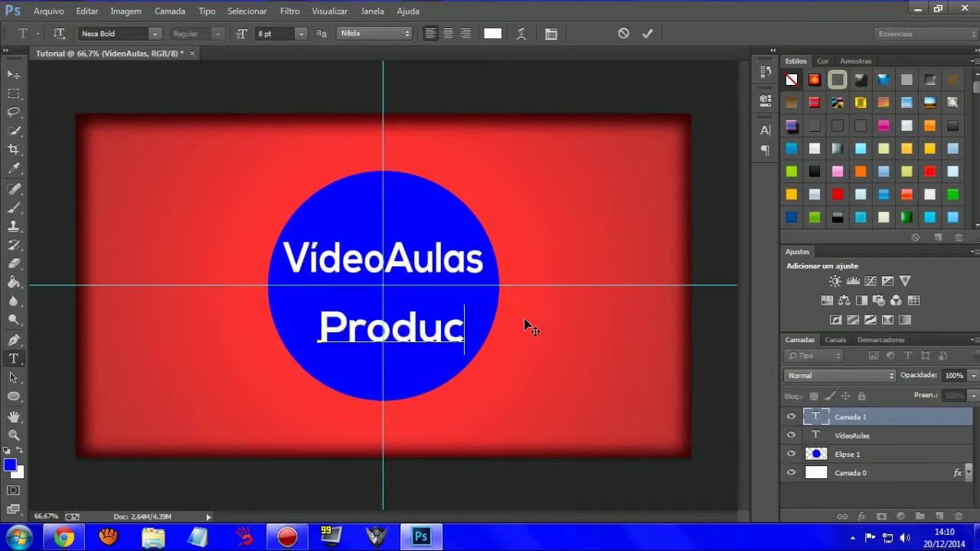
click(647, 33)
key(ctrl+t)
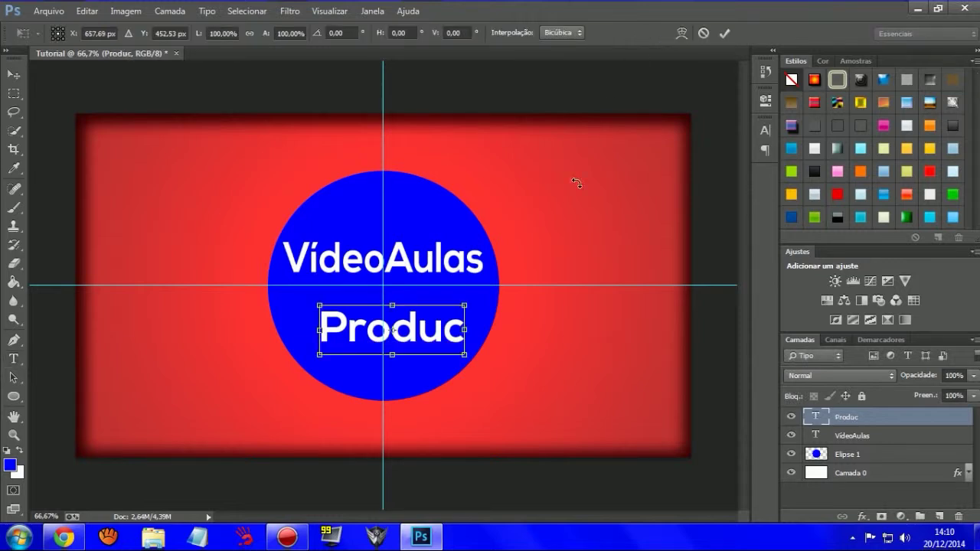
drag(433, 339, 421, 314)
click(722, 33)
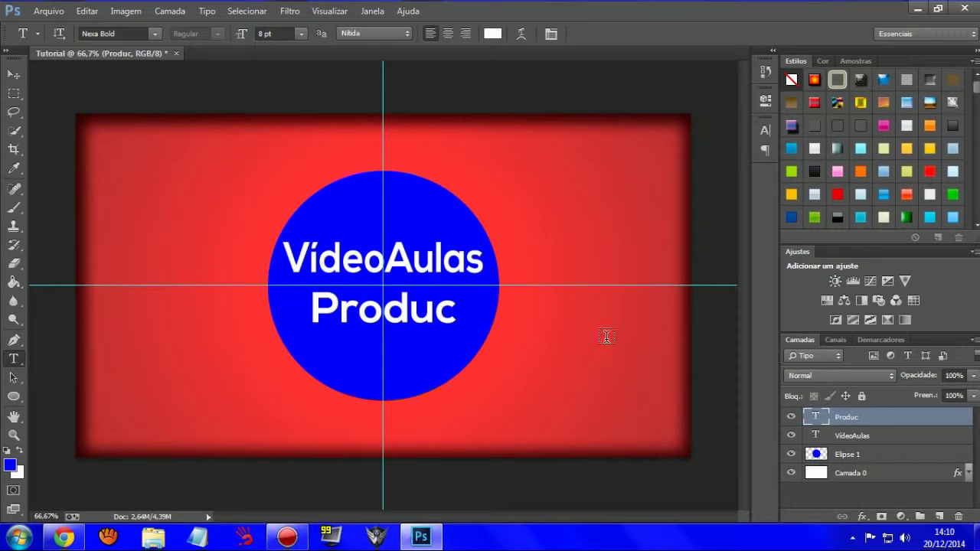
drag(893, 438, 890, 414)
click(869, 457)
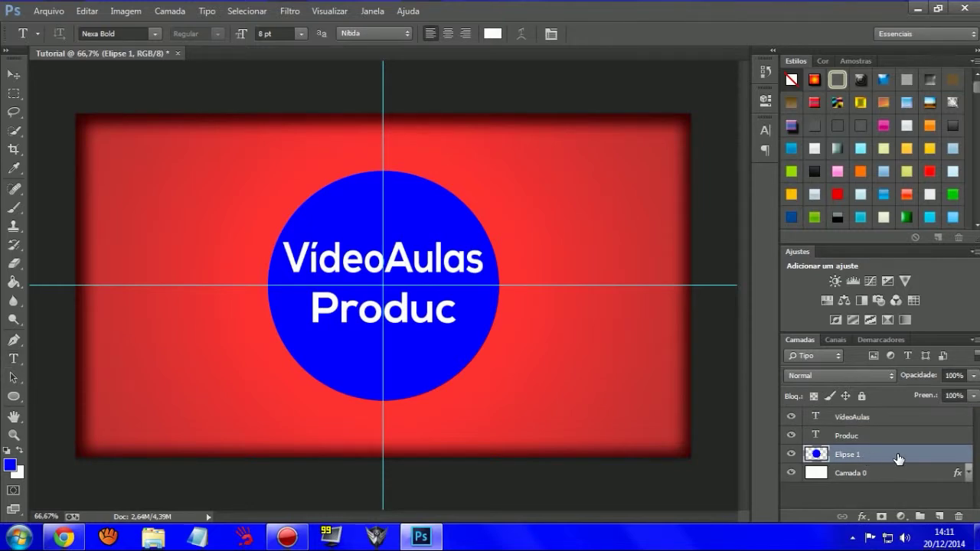
In the Elipse 1 layer style, drop the trial Gradient Overlay and enable Color Overlay
double_click(900, 459)
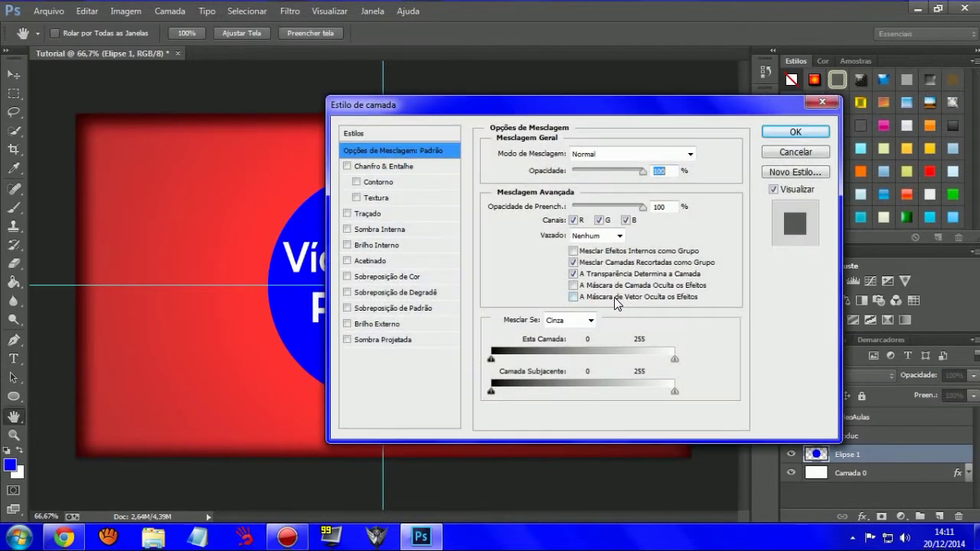
click(392, 292)
click(618, 186)
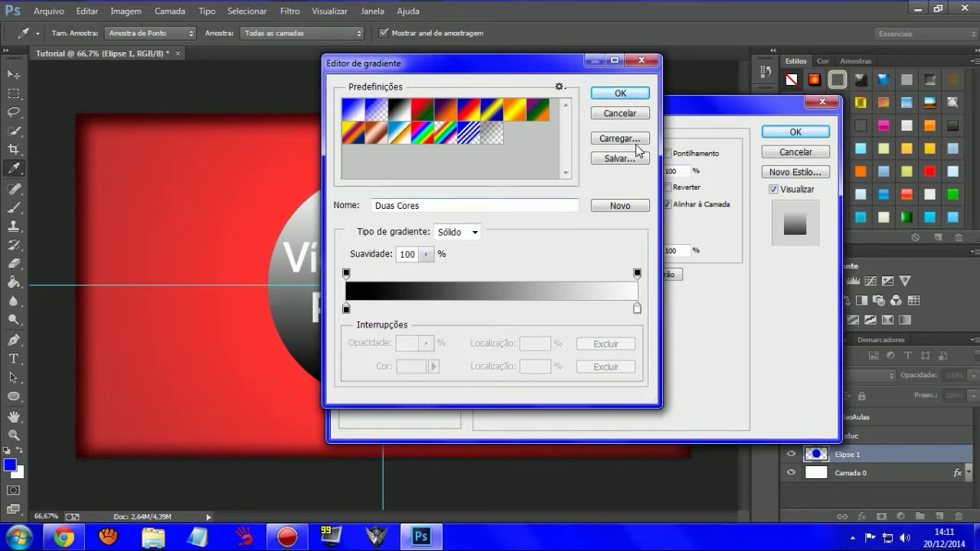
click(620, 112)
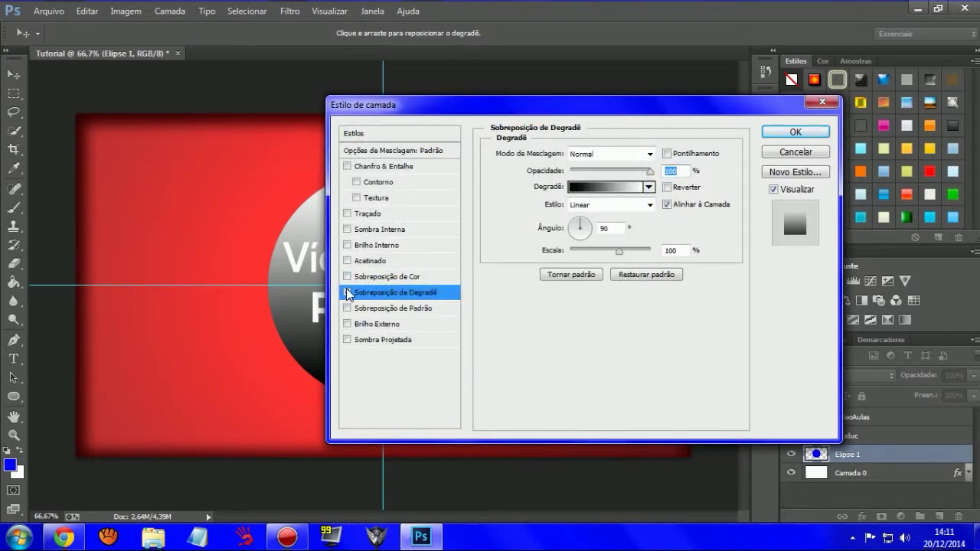
click(347, 292)
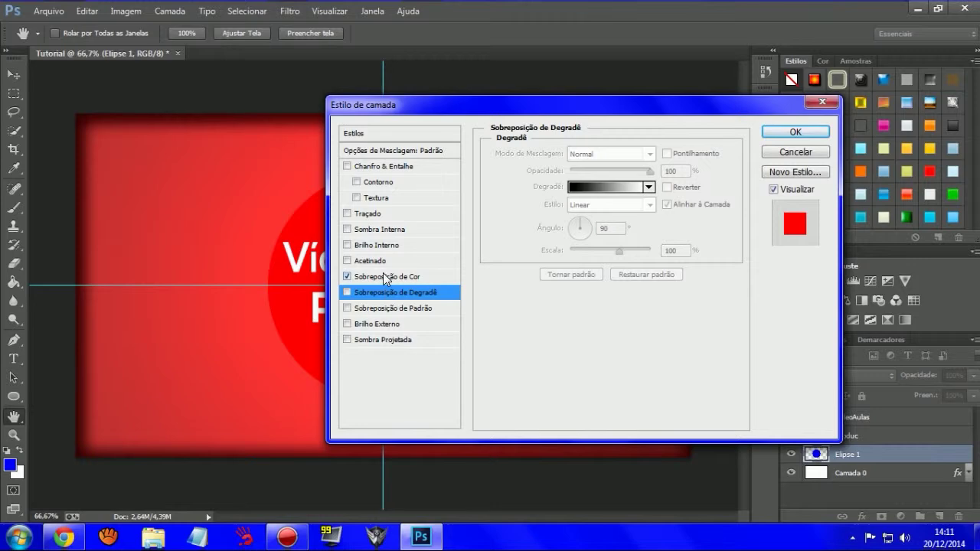
click(384, 276)
Set the colour overlay to light blue 2c85ff in the Color Picker
click(706, 153)
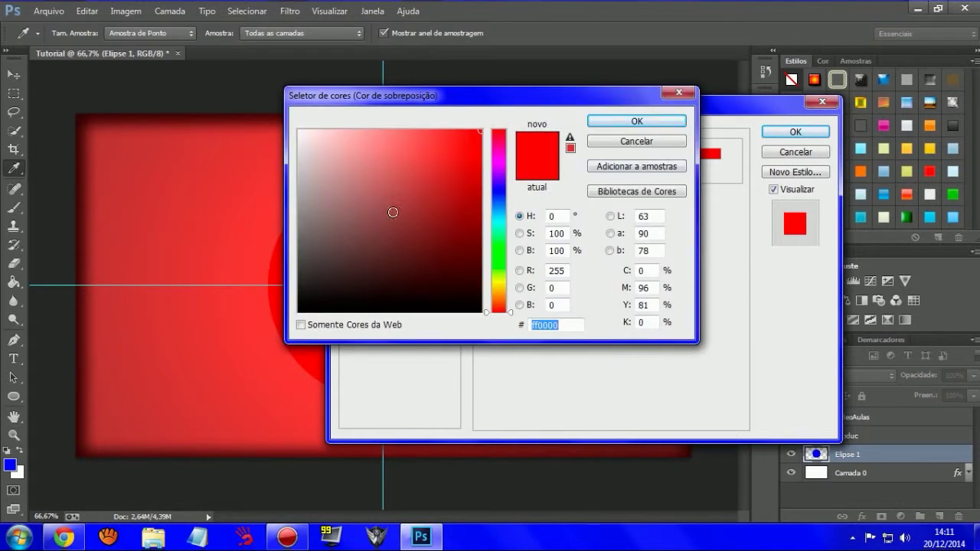
drag(471, 238, 187, 233)
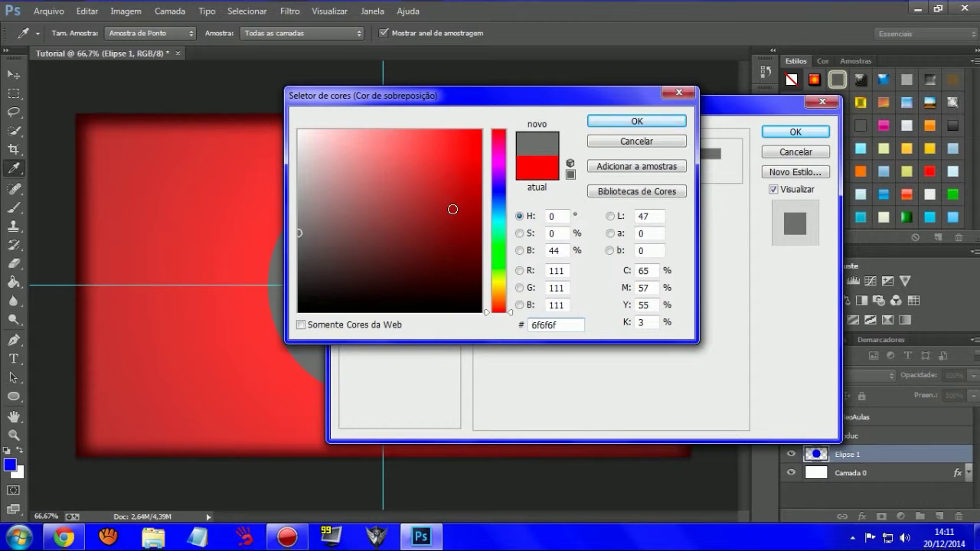
drag(296, 224, 236, 261)
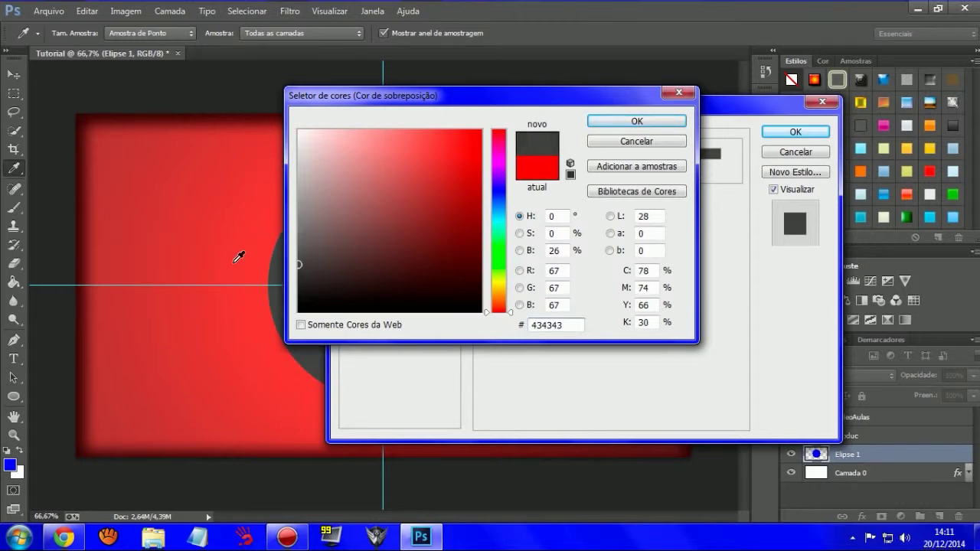
drag(296, 252, 274, 242)
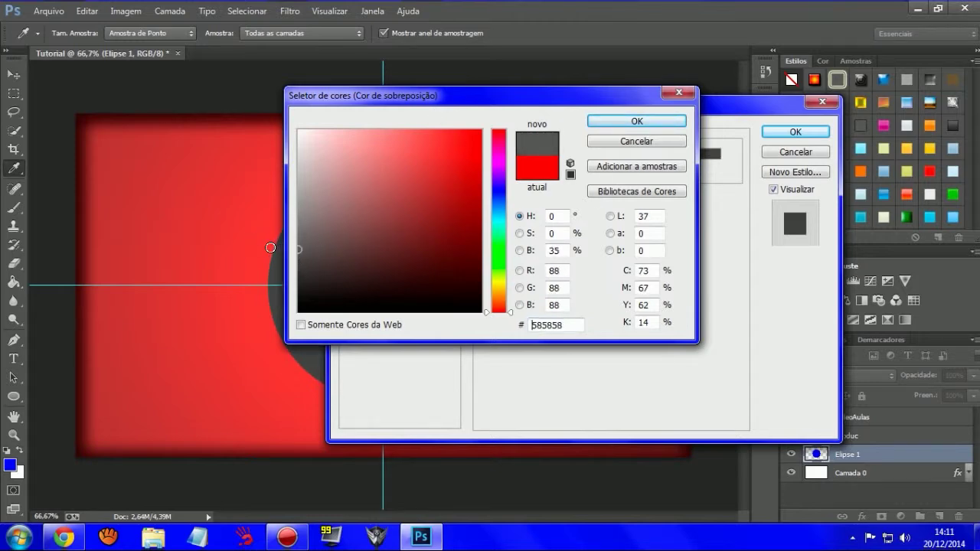
click(499, 201)
mouse_move(339, 192)
mouse_down()
mouse_move(460, 162)
mouse_move(517, 117)
mouse_up()
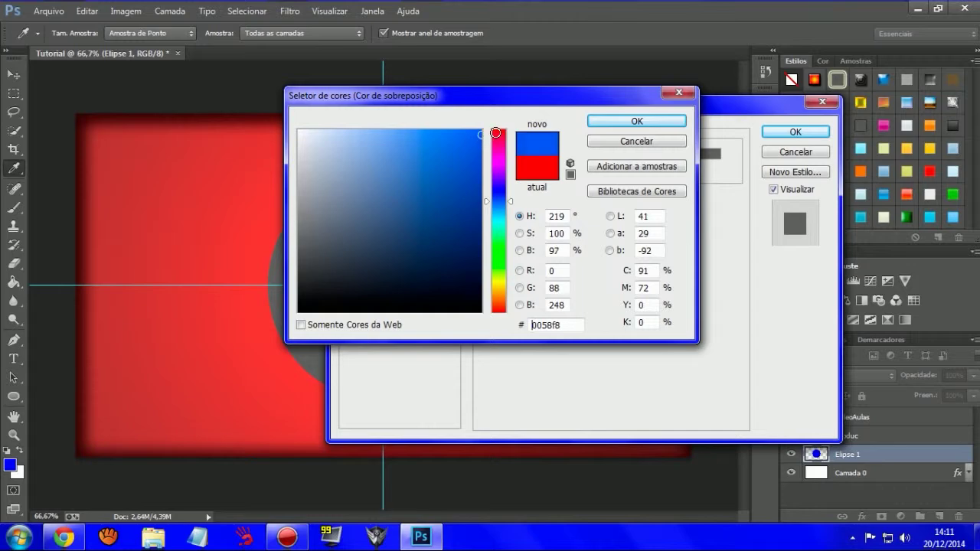
drag(522, 52, 437, 61)
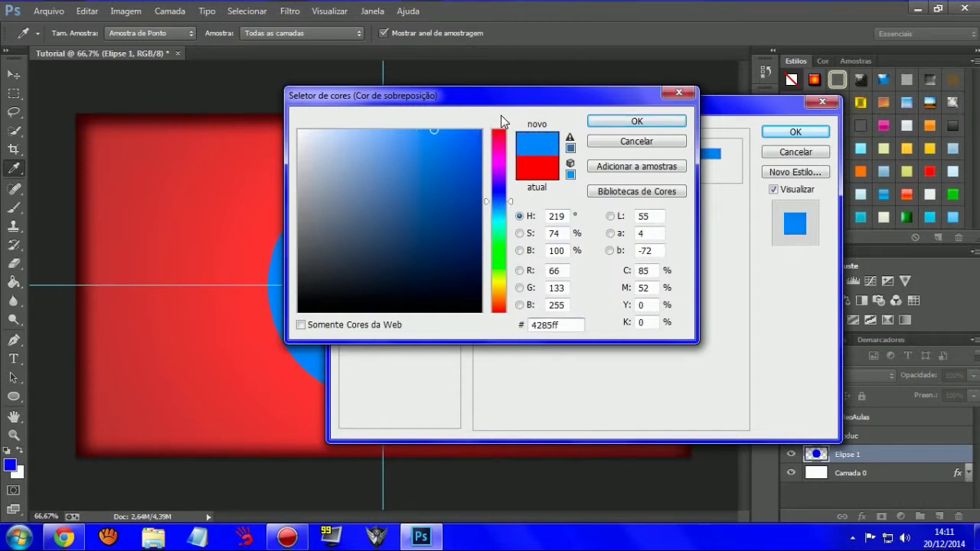
drag(498, 202, 498, 204)
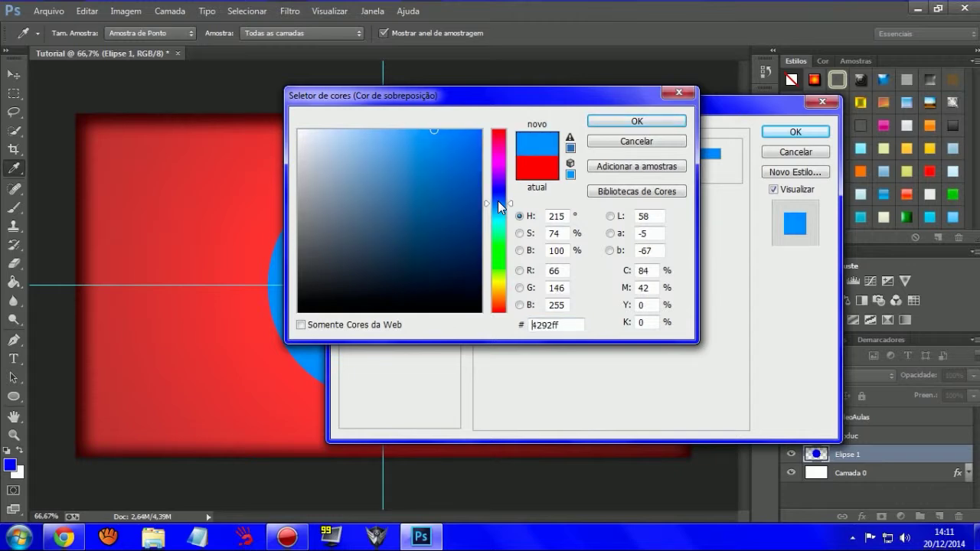
mouse_move(426, 197)
mouse_down()
mouse_move(251, 163)
mouse_move(458, 57)
mouse_up()
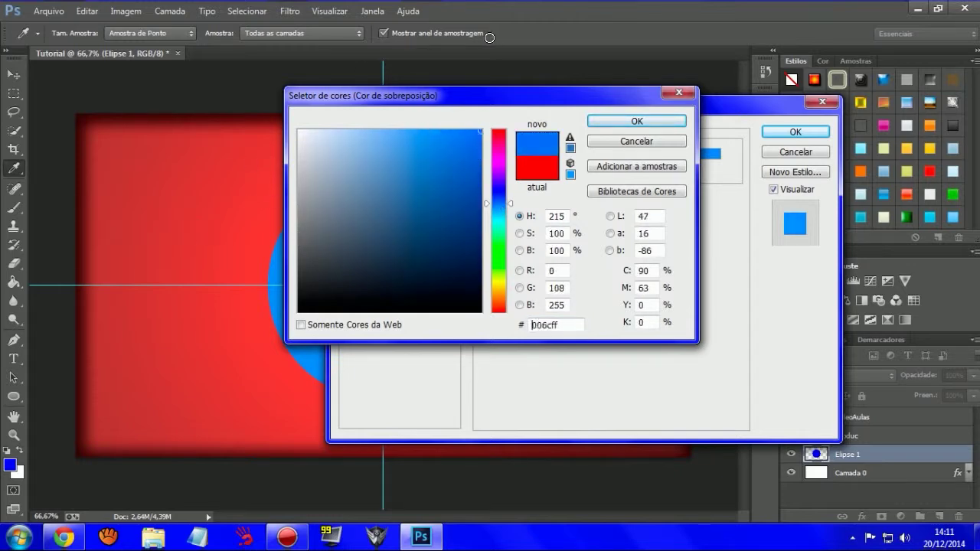
click(630, 124)
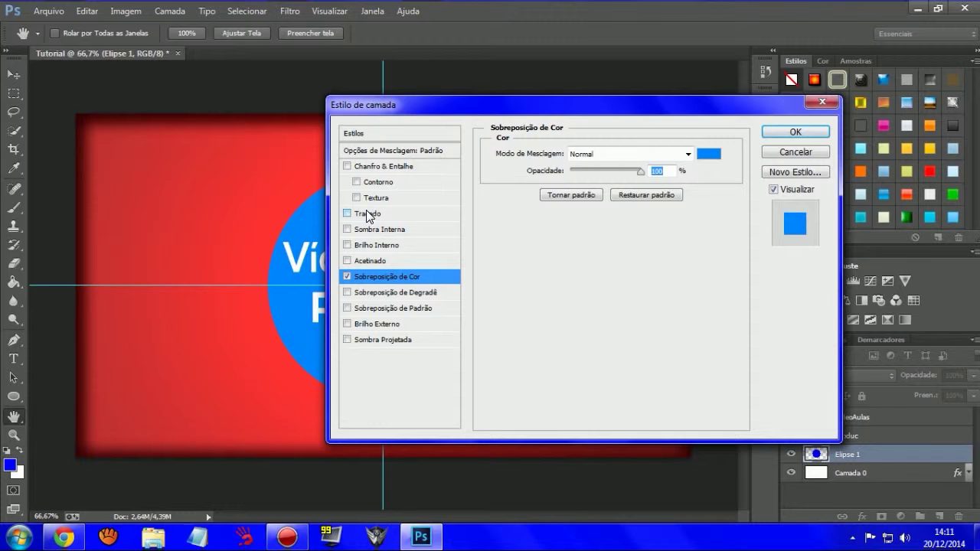
Give the circle a drop shadow of size 50 and spread 30, and apply the styles
click(377, 230)
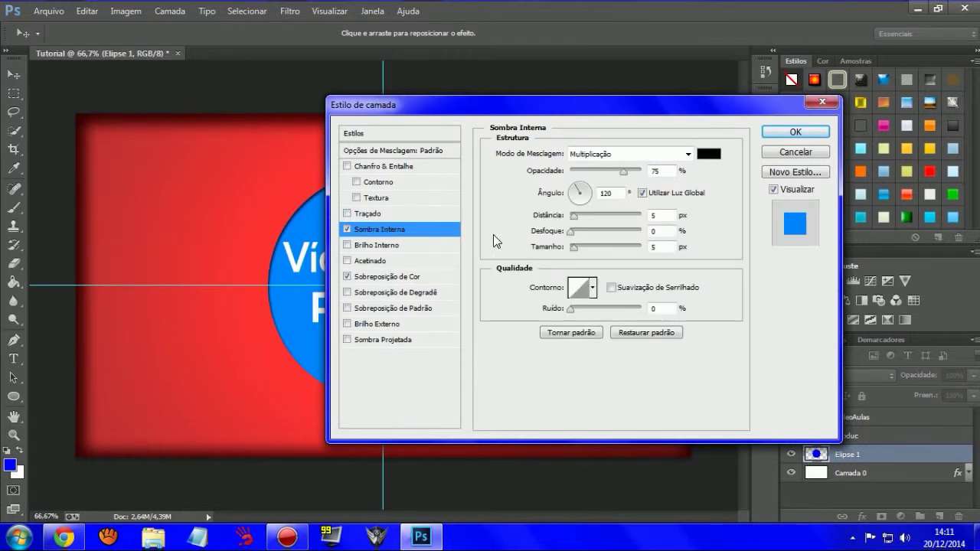
click(347, 229)
click(390, 340)
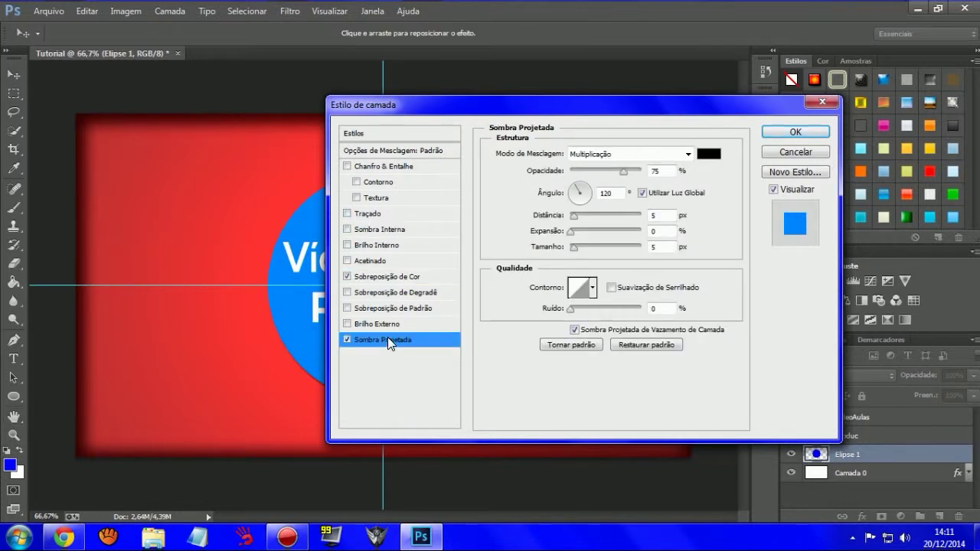
drag(573, 247, 586, 247)
text(50)
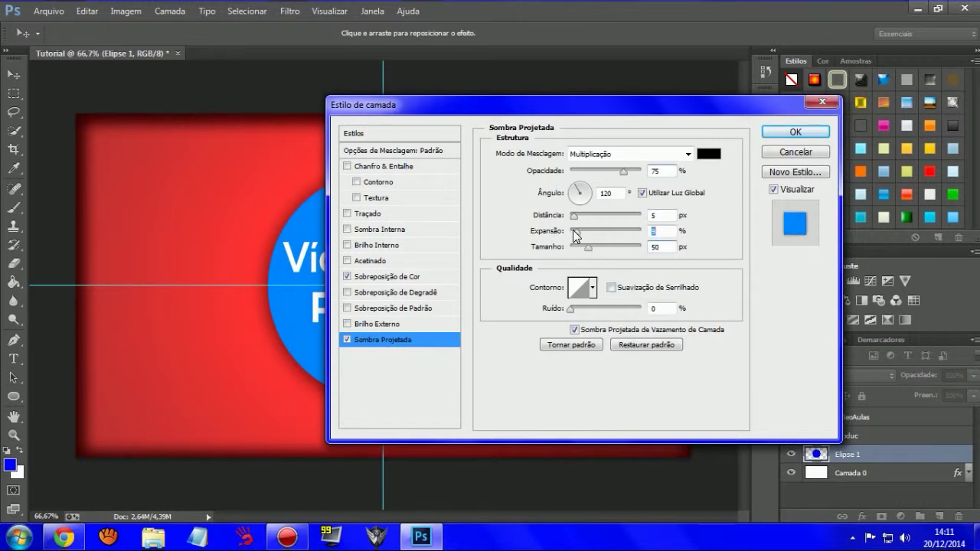
drag(573, 230, 622, 231)
text(30)
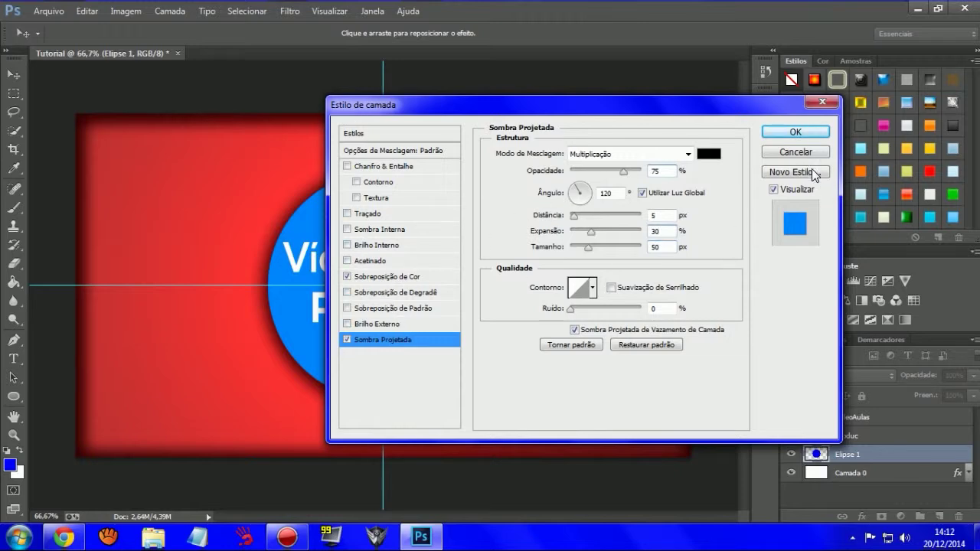
click(800, 129)
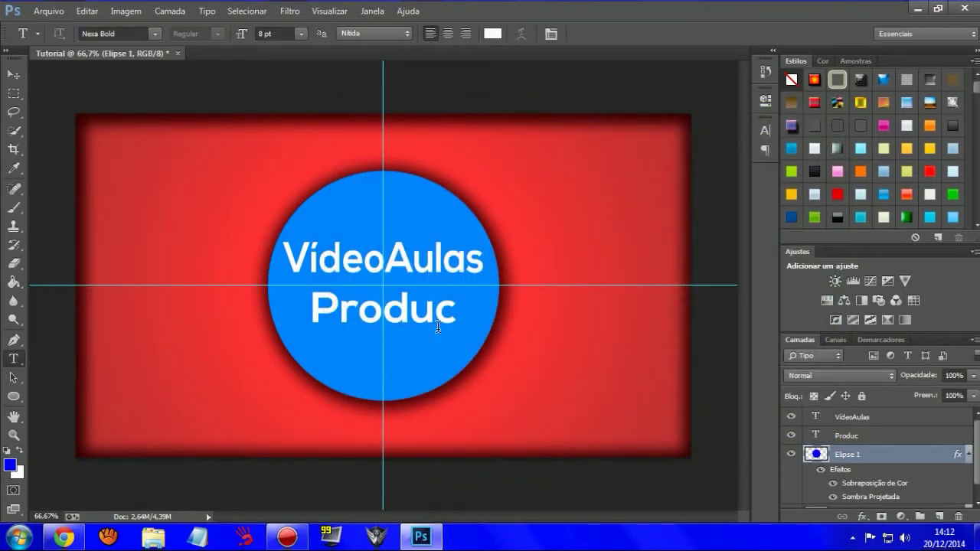
Collapse the circle's effects and select the VídeoAulas text layer
click(967, 455)
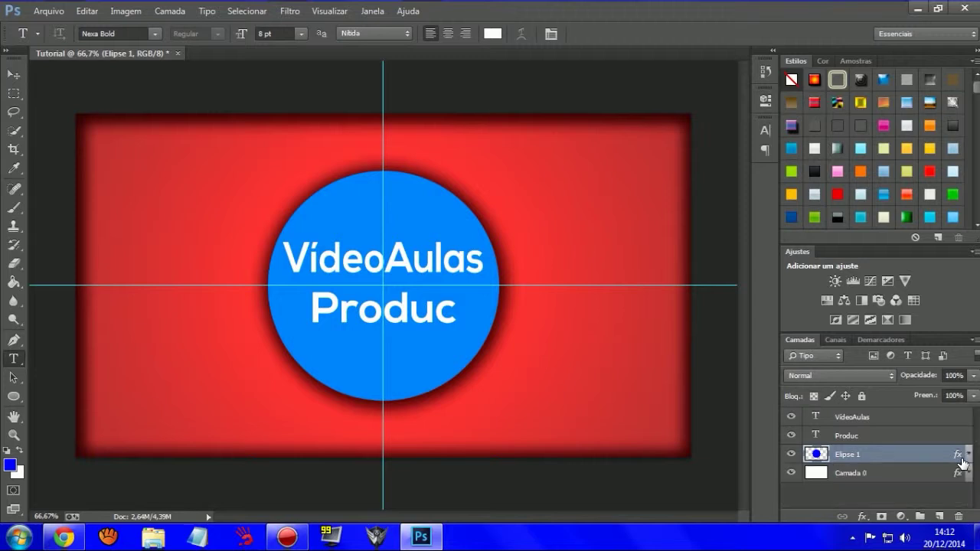
click(873, 437)
click(875, 420)
scroll(916, 171, down, 2)
scroll(916, 172, up, 2)
scroll(931, 151, down, 1)
scroll(933, 157, down, 2)
scroll(934, 165, down, 2)
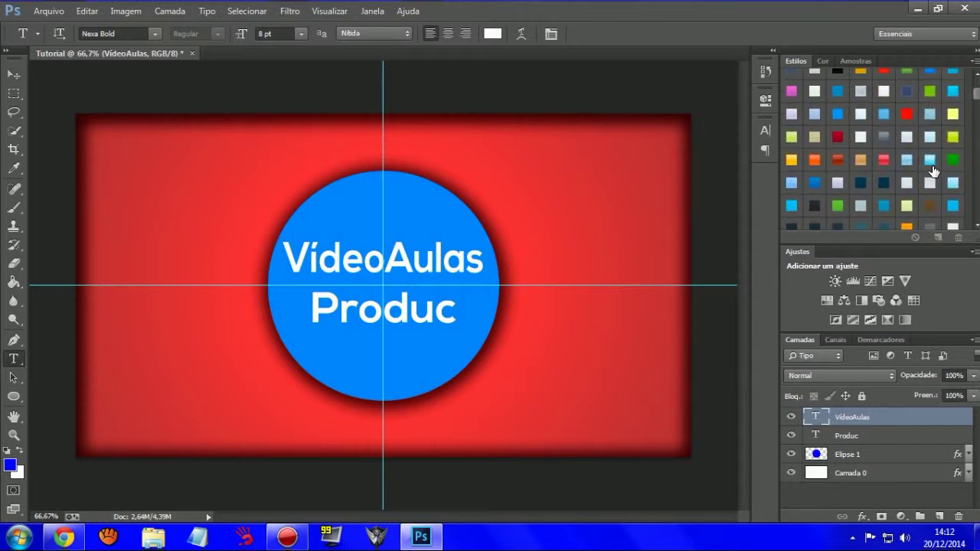
Try several preset styles (green, yellow-green, orange gradients) on the VídeoAulas title
click(905, 94)
scroll(893, 153, down, 2)
scroll(893, 154, down, 3)
click(836, 161)
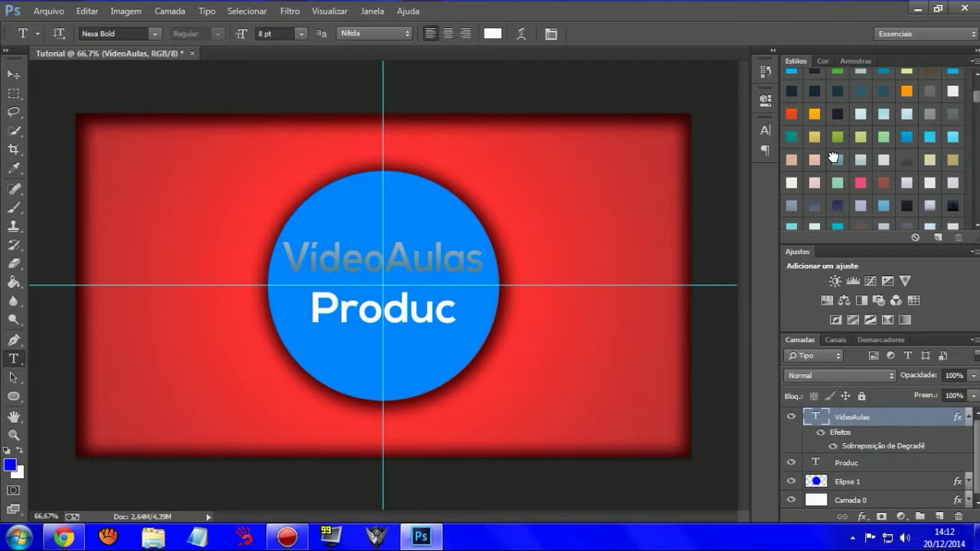
scroll(912, 169, down, 1)
click(881, 113)
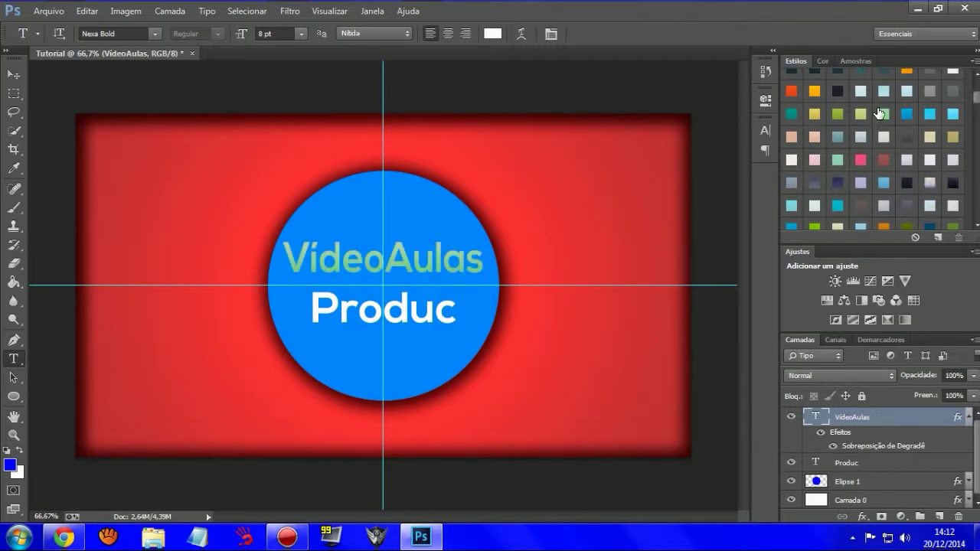
click(859, 115)
scroll(879, 171, down, 2)
click(879, 170)
scroll(879, 170, down, 5)
click(879, 170)
scroll(880, 170, down, 3)
click(915, 198)
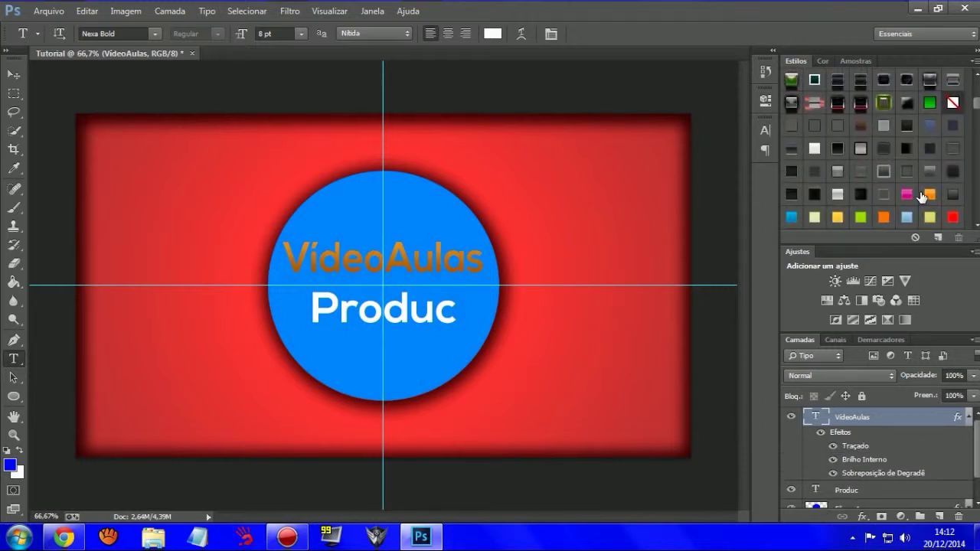
Settle on the dark grey outlined preset for VídeoAulas and open its Layer Style settings
scroll(913, 196, down, 1)
scroll(857, 197, down, 3)
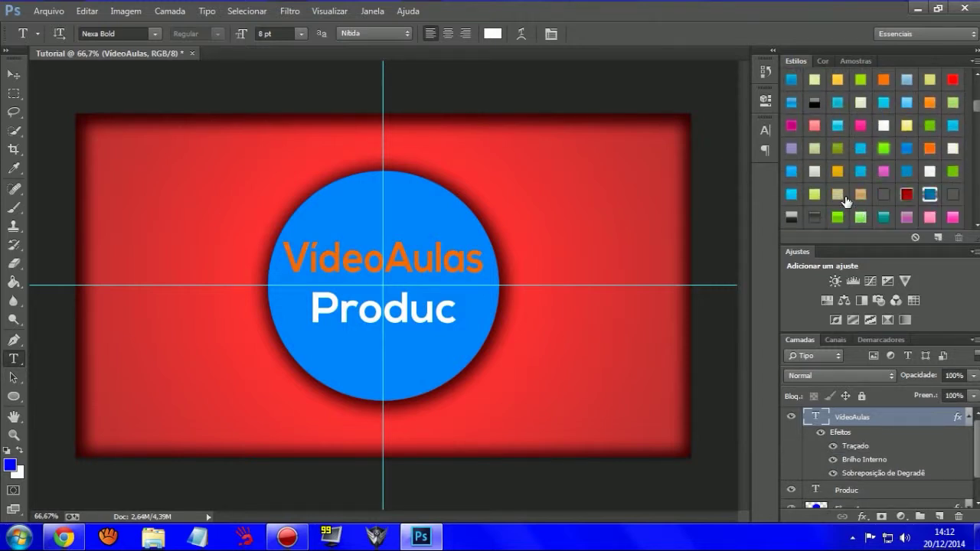
click(838, 170)
scroll(838, 170, down, 2)
scroll(911, 169, down, 1)
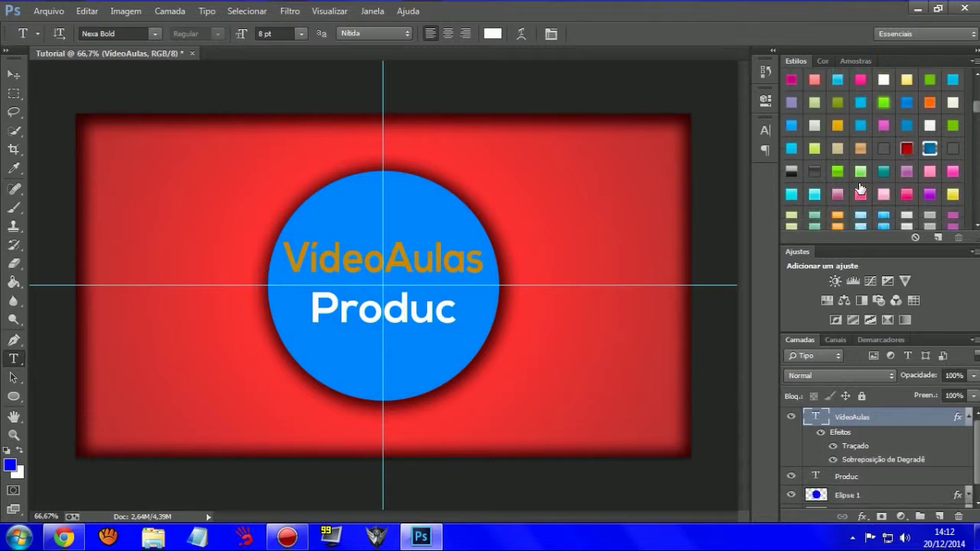
click(933, 173)
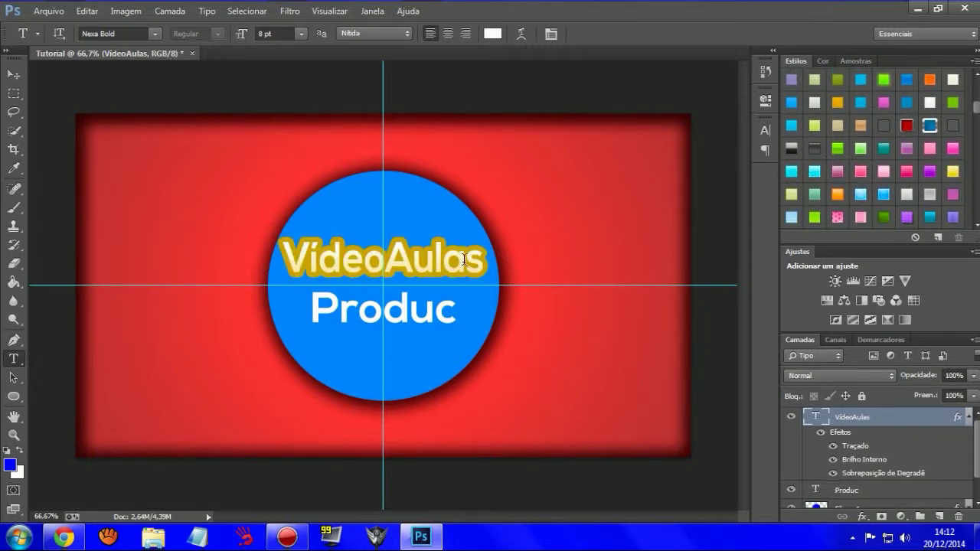
scroll(842, 191, down, 3)
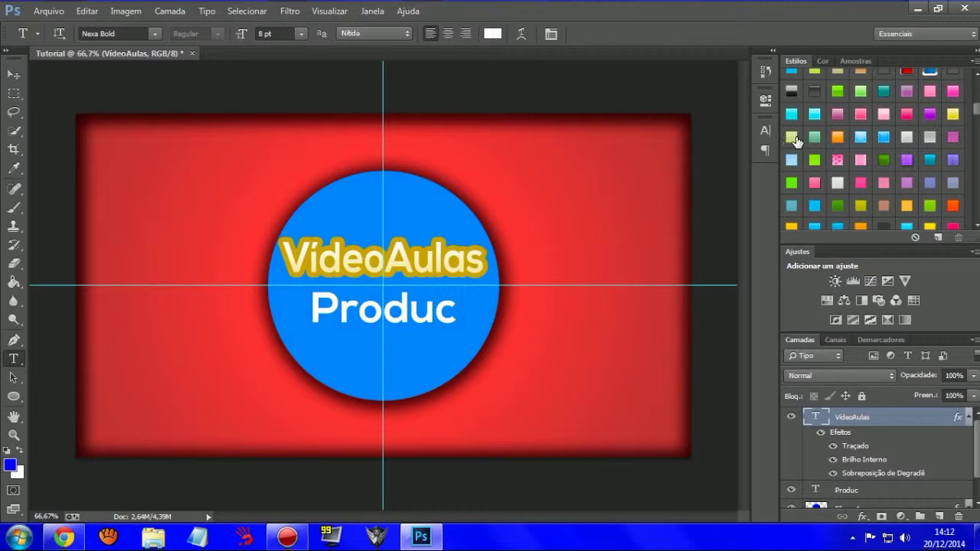
click(789, 135)
scroll(835, 144, down, 2)
scroll(857, 156, down, 3)
scroll(870, 146, up, 1)
click(876, 124)
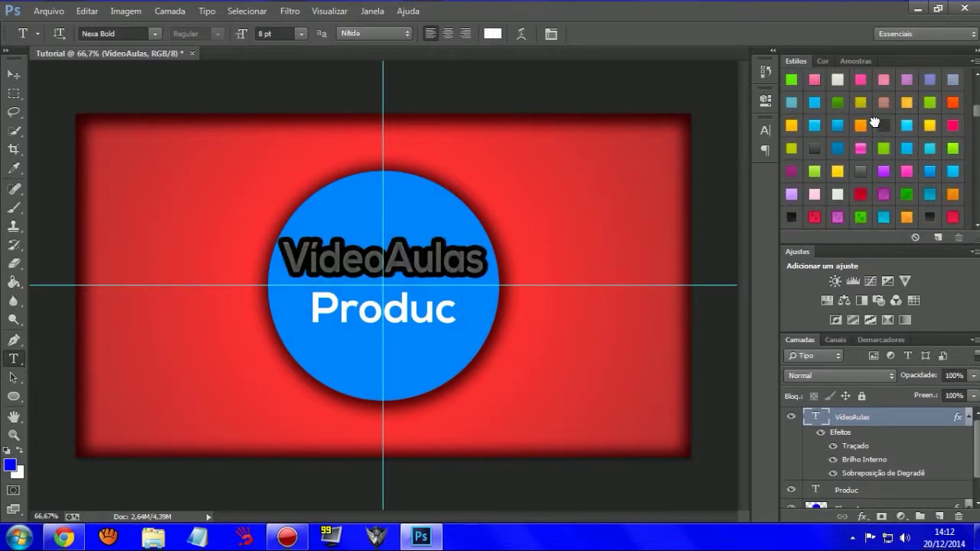
click(962, 419)
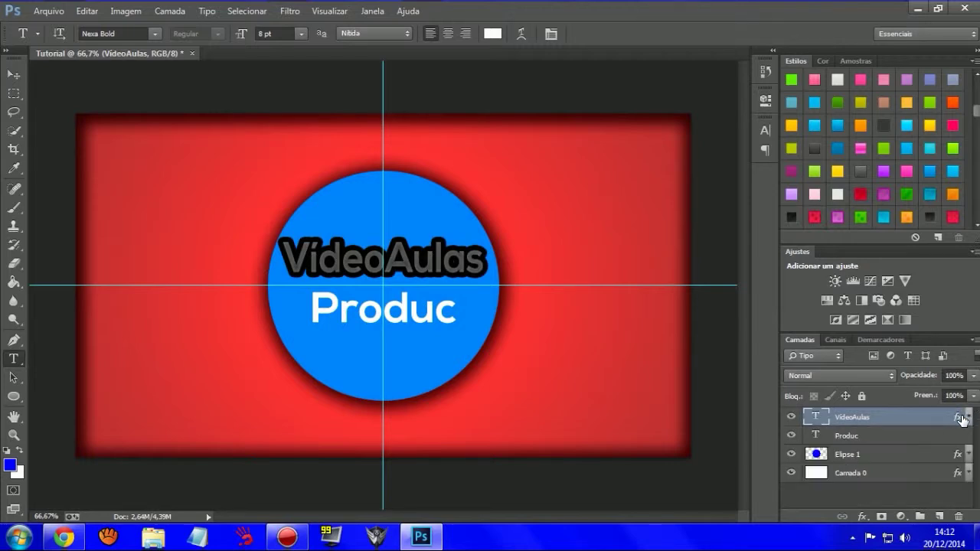
double_click(908, 412)
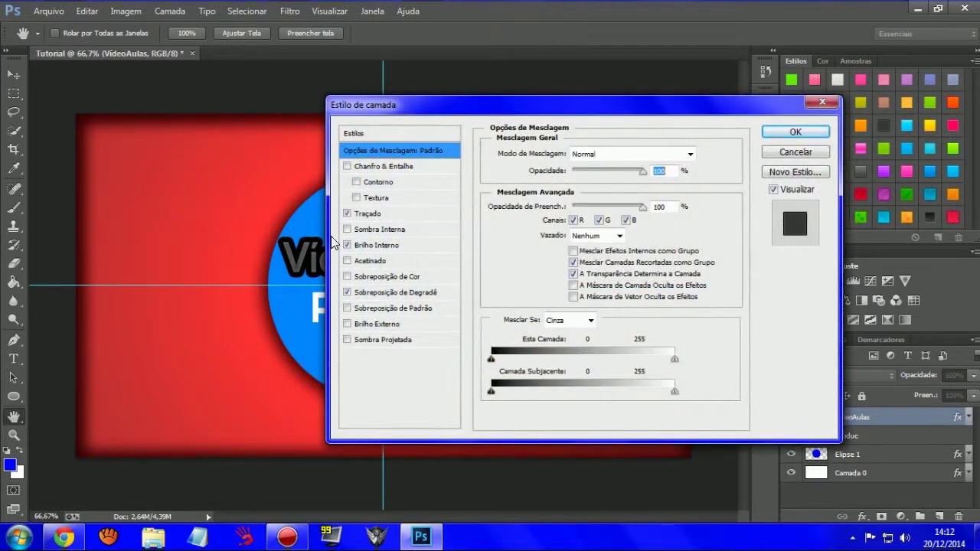
Set the VídeoAulas stroke size to 5 px
click(375, 215)
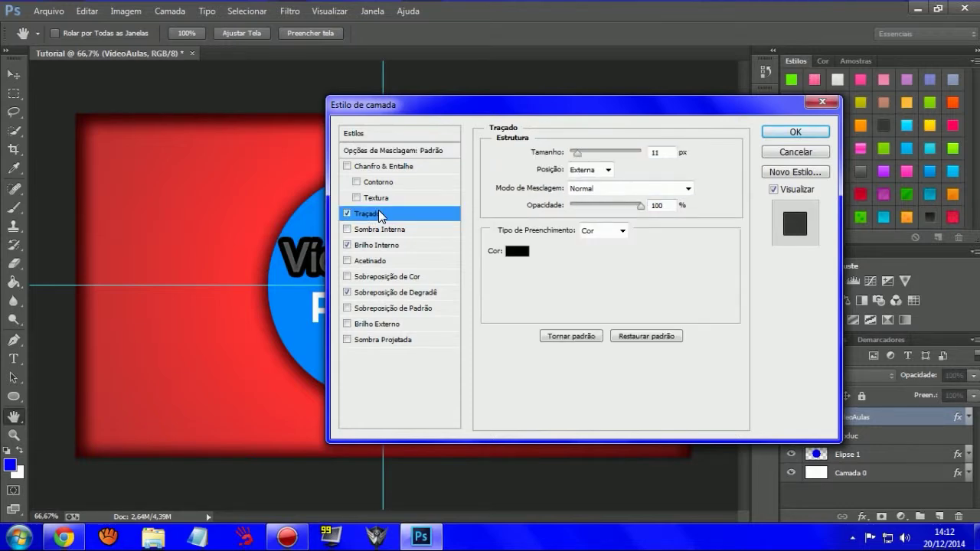
text(5)
click(812, 134)
Copy the VídeoAulas layer style and paste it onto the Produc text layer
right_click(909, 416)
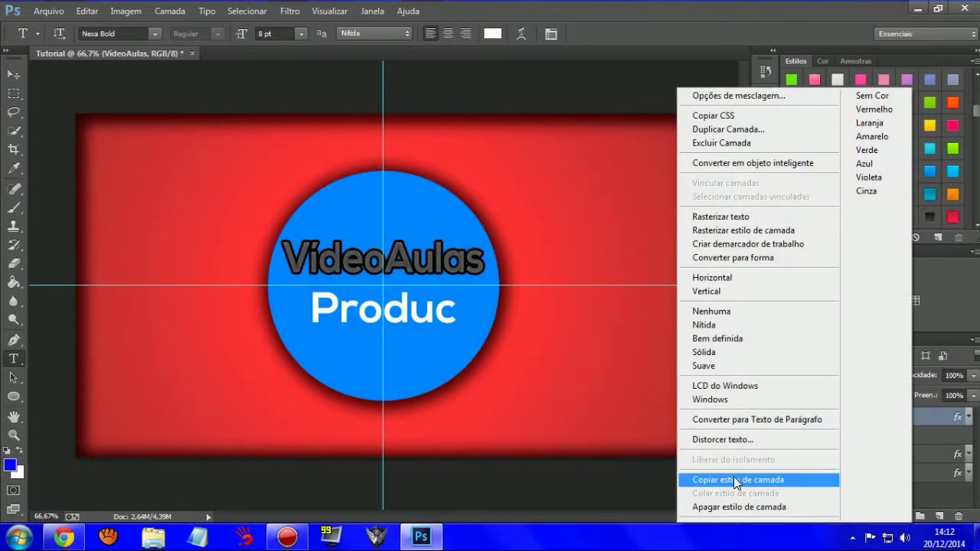
click(762, 478)
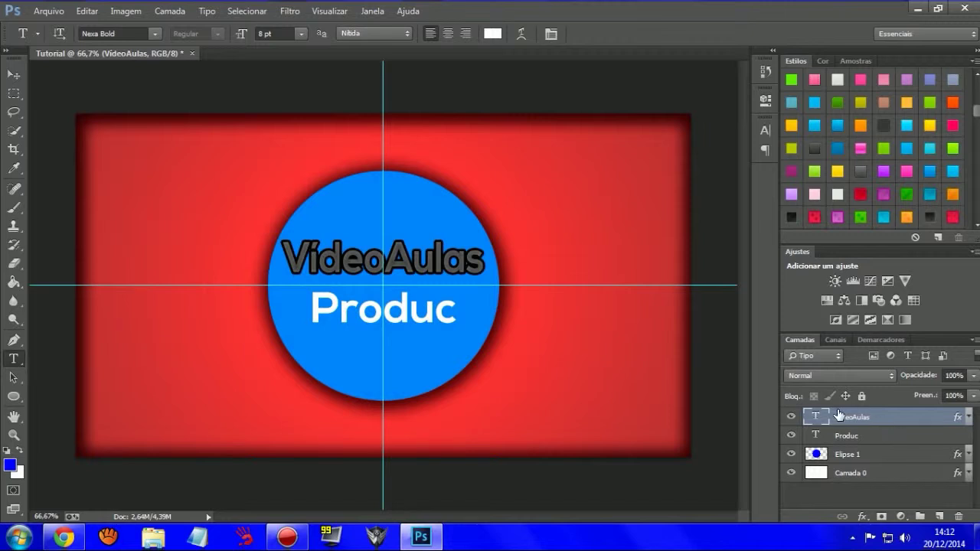
right_click(865, 445)
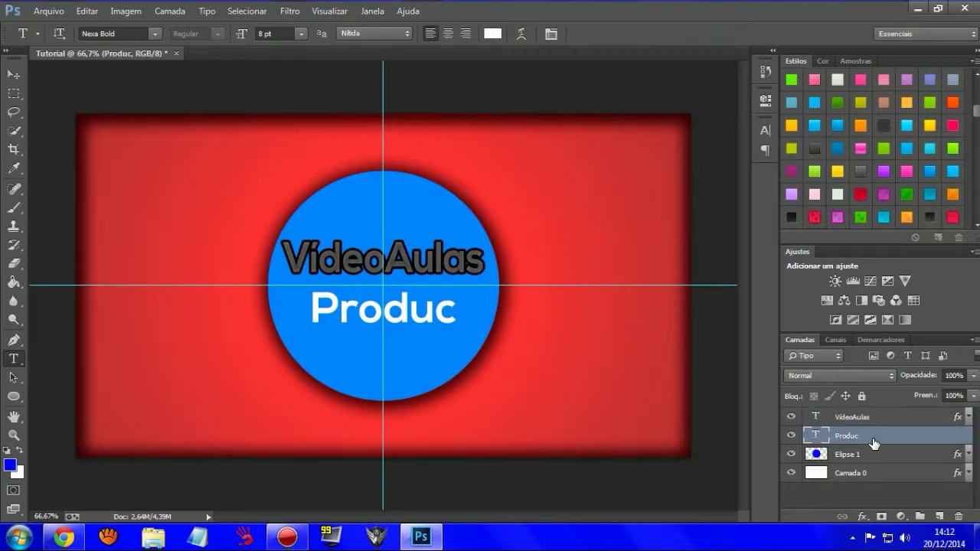
click(798, 410)
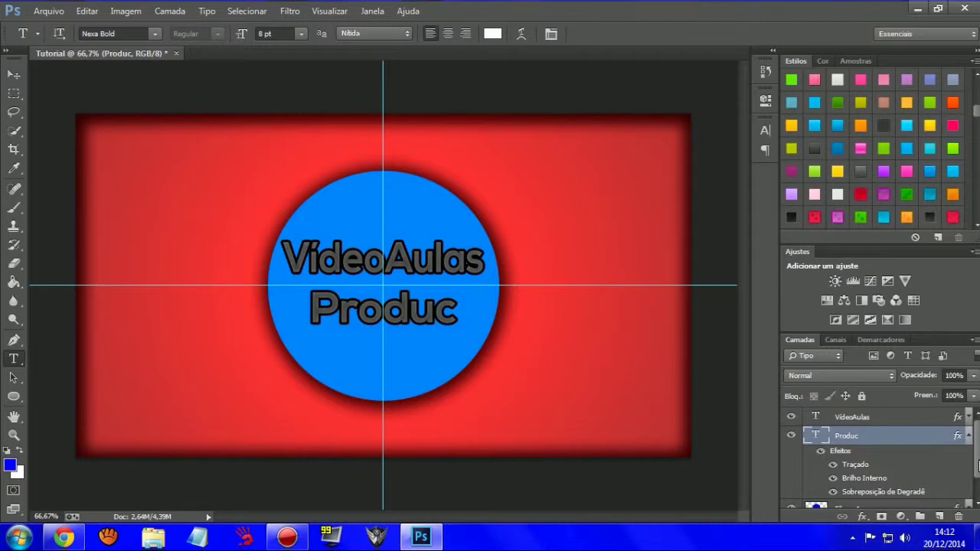
click(968, 436)
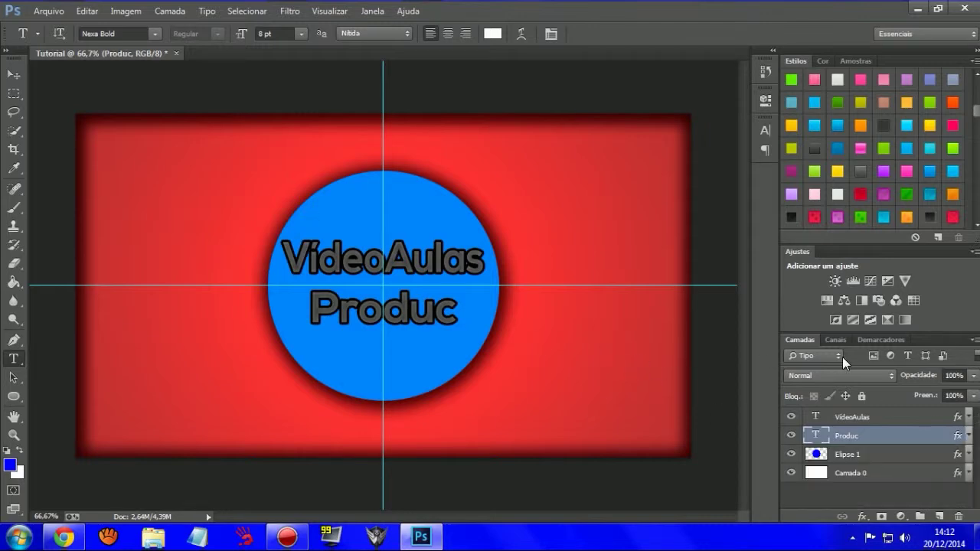
double_click(885, 435)
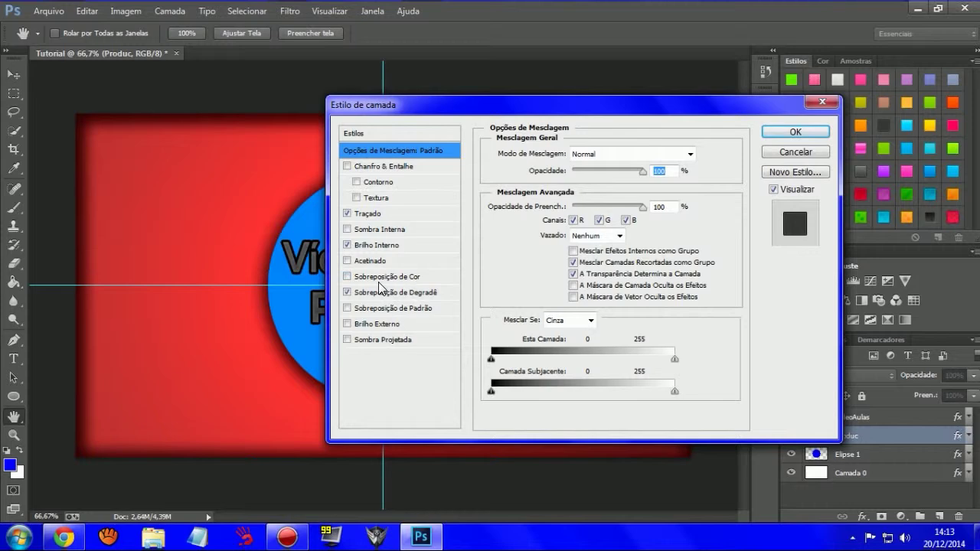
key(Return)
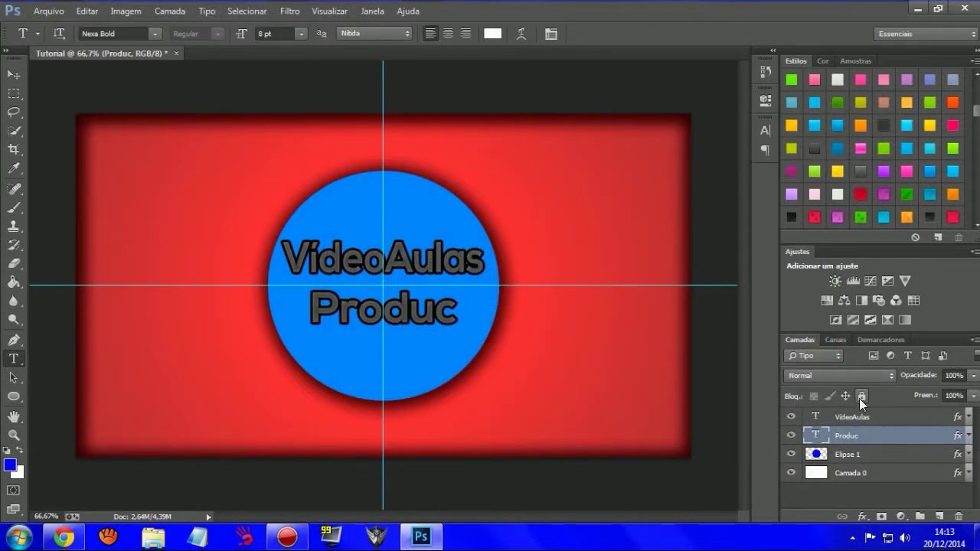
click(865, 418)
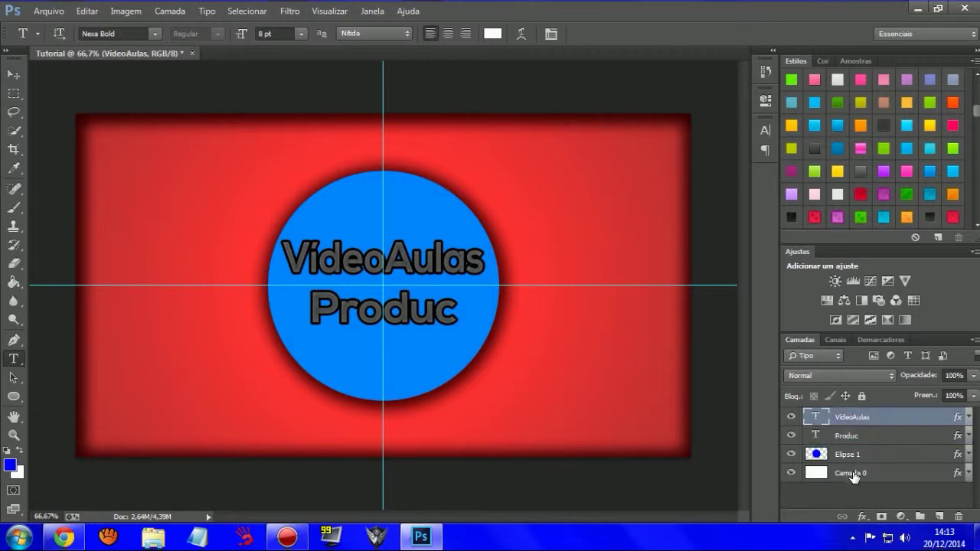
Show the blue circle again and create a new layer group named Textos
click(804, 473)
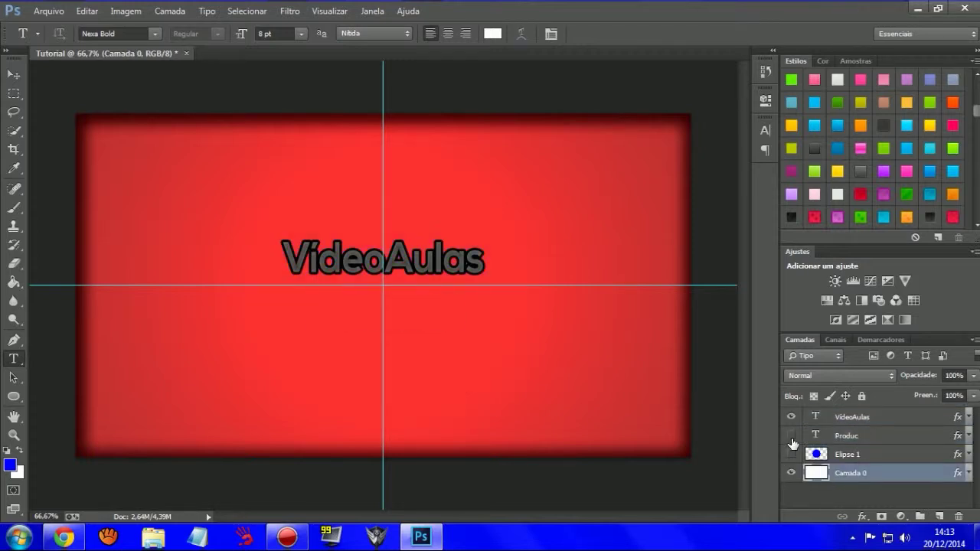
click(791, 454)
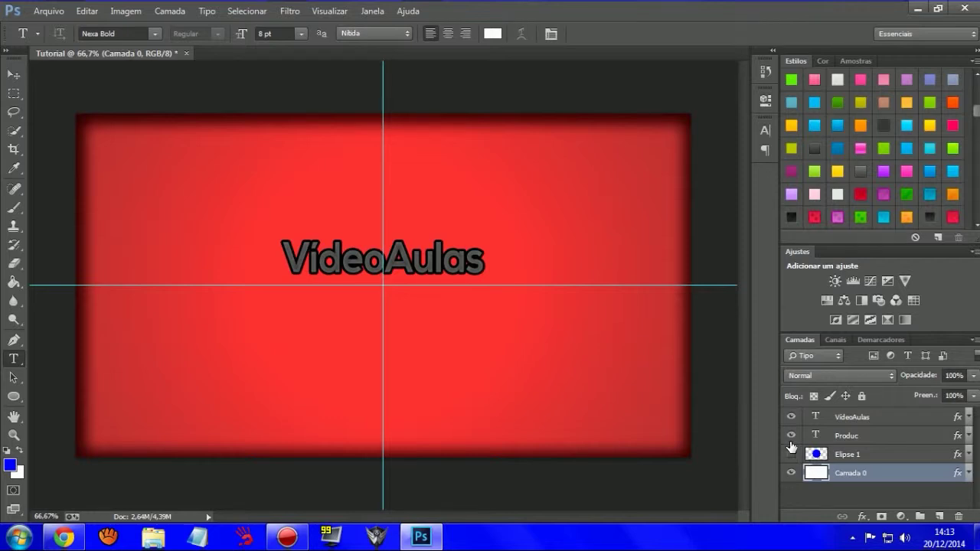
click(883, 418)
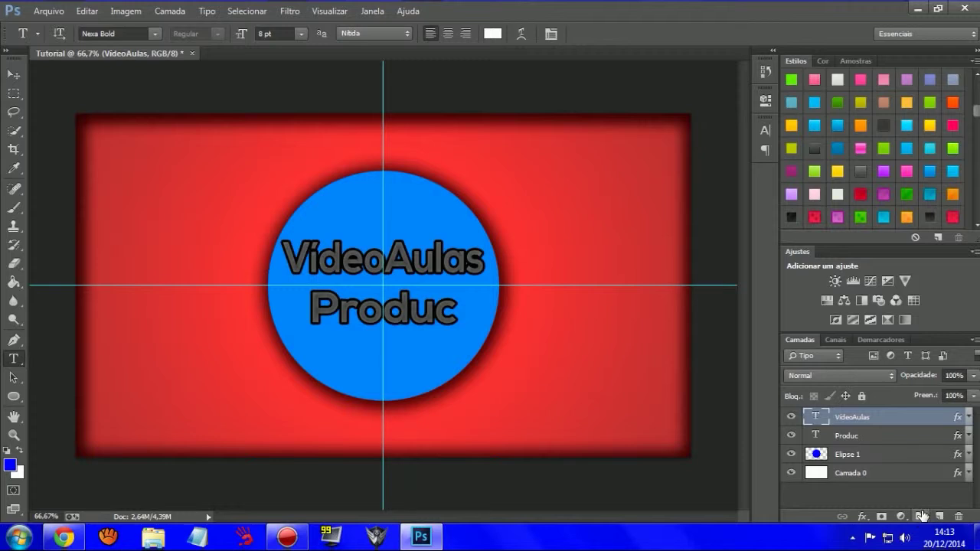
click(919, 516)
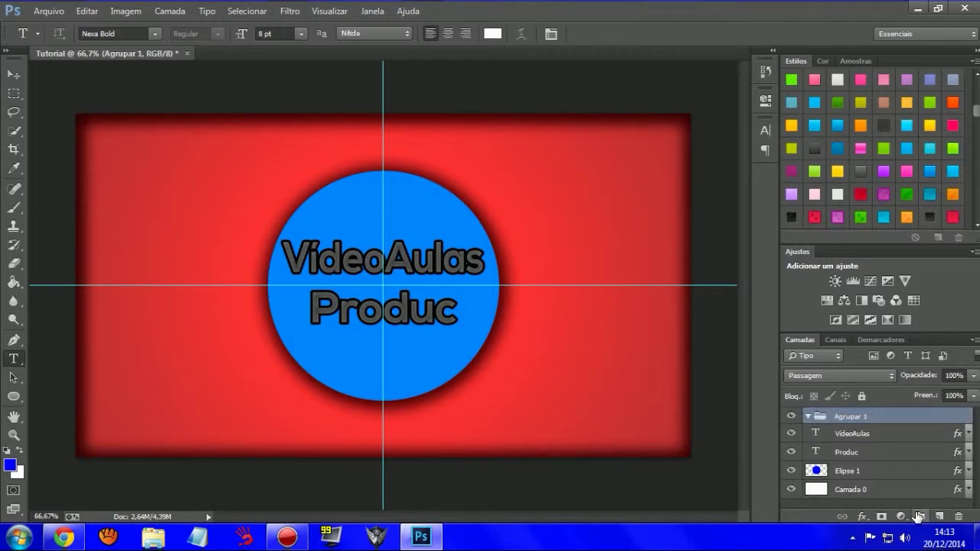
double_click(859, 420)
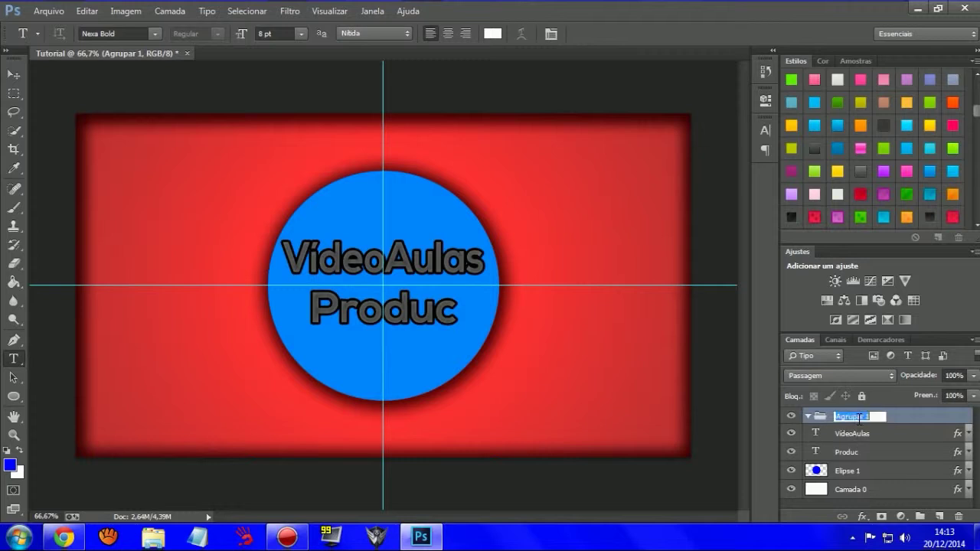
text(Textos)
key(Return)
Move VídeoAulas and Produc into the Textos group and collapse it
click(866, 435)
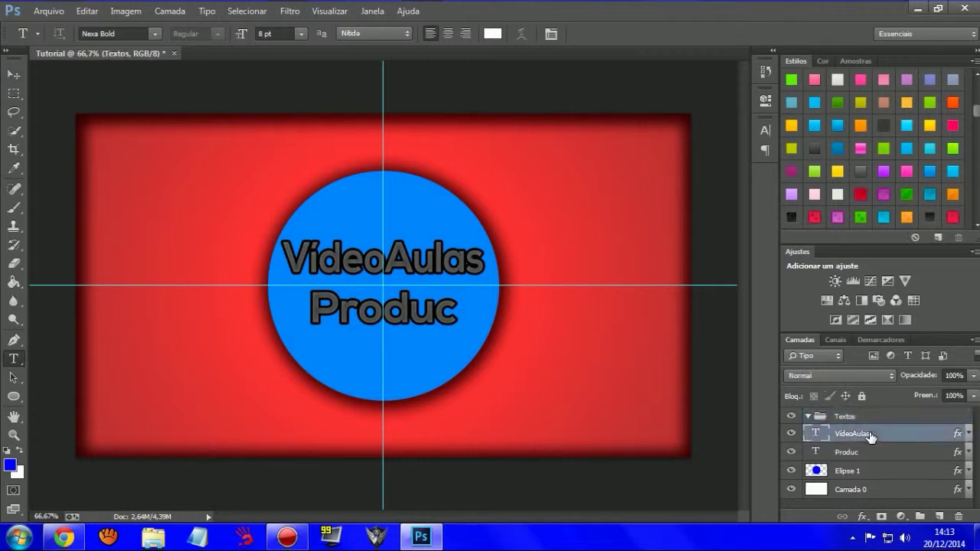
shift+click(886, 457)
drag(883, 439, 875, 417)
click(815, 420)
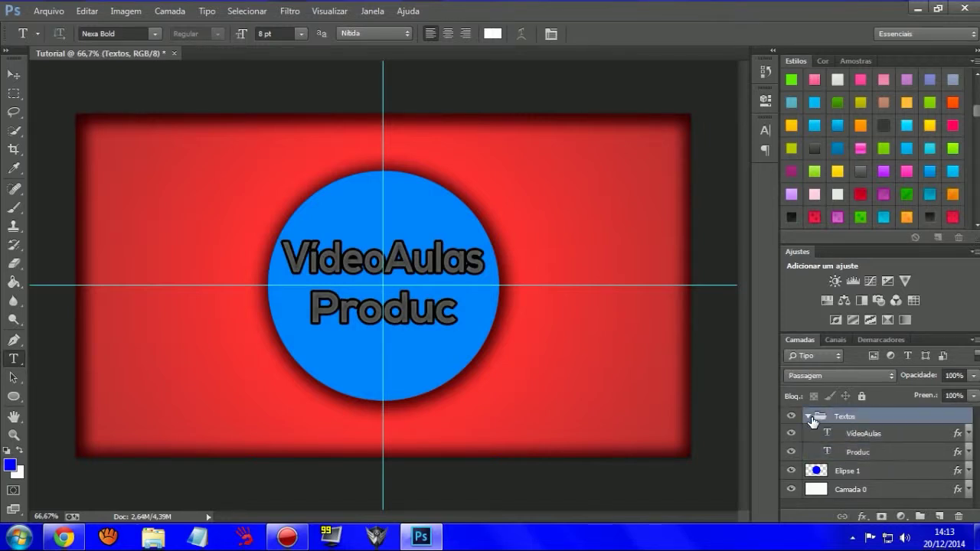
click(808, 416)
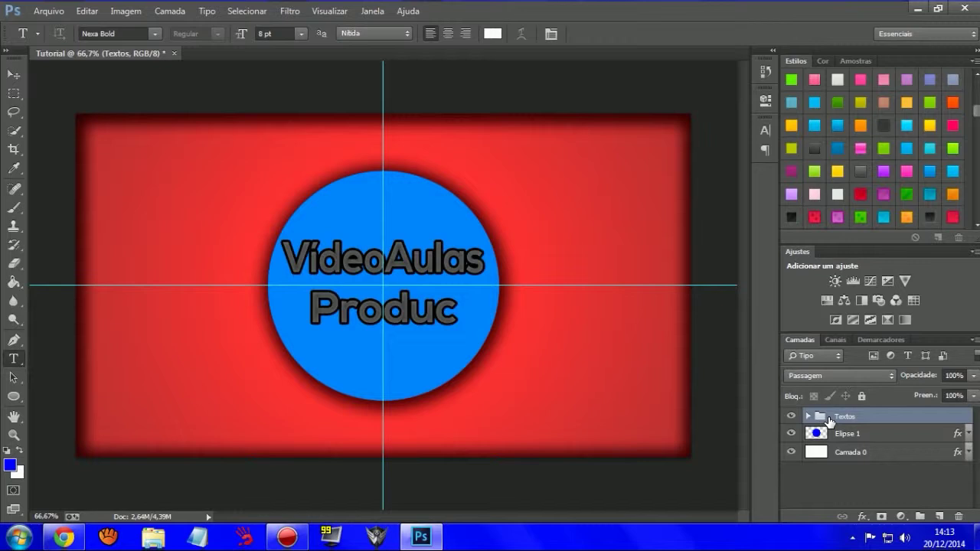
Hide the circle and Textos group, leaving only the red background selected
click(791, 434)
click(791, 416)
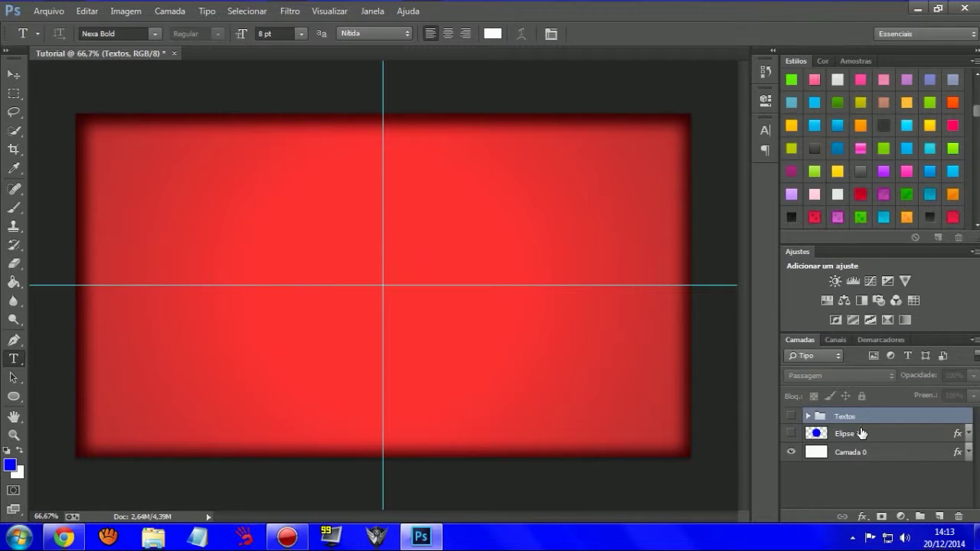
click(881, 457)
Save the background-only image as PNG 'Tutorial', then show the circle again
click(42, 10)
click(80, 185)
click(159, 288)
click(159, 288)
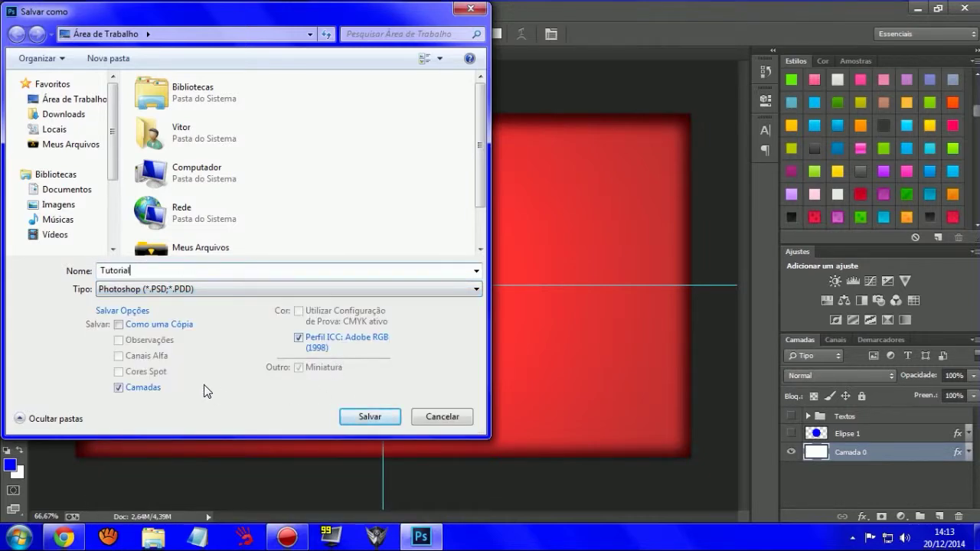
click(159, 289)
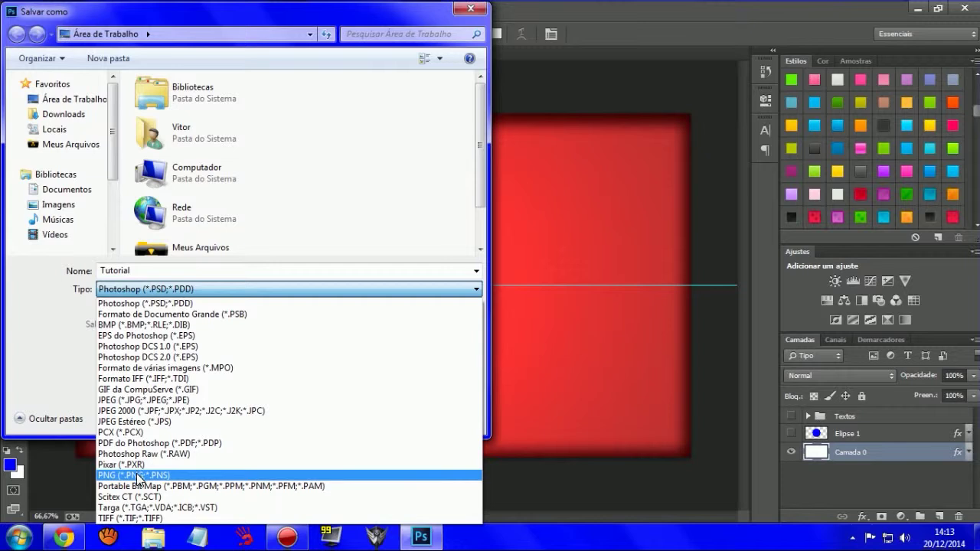
click(138, 471)
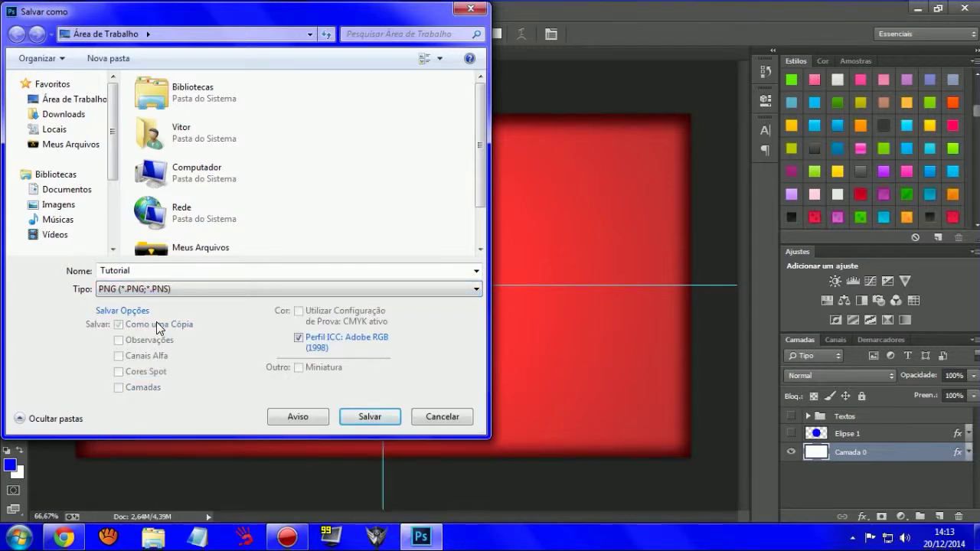
click(370, 419)
click(551, 173)
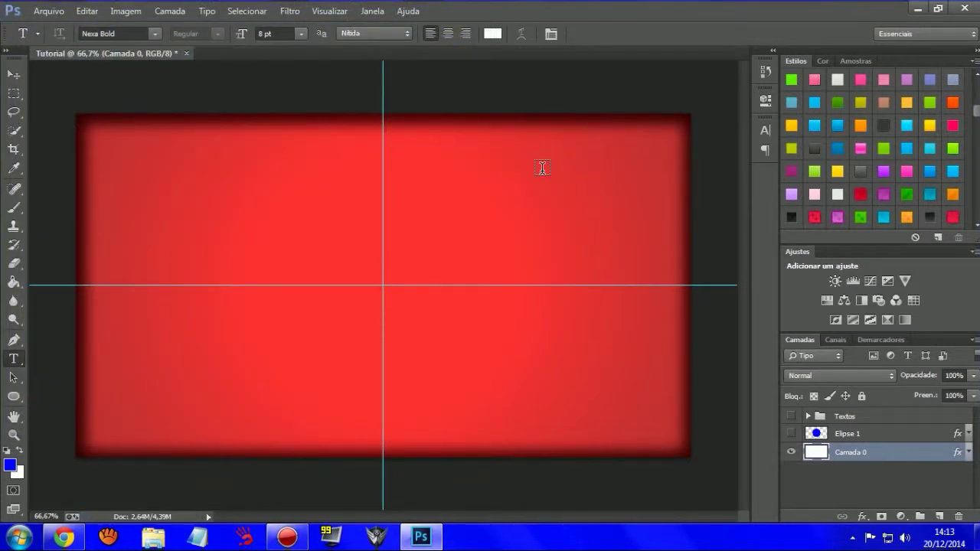
click(791, 434)
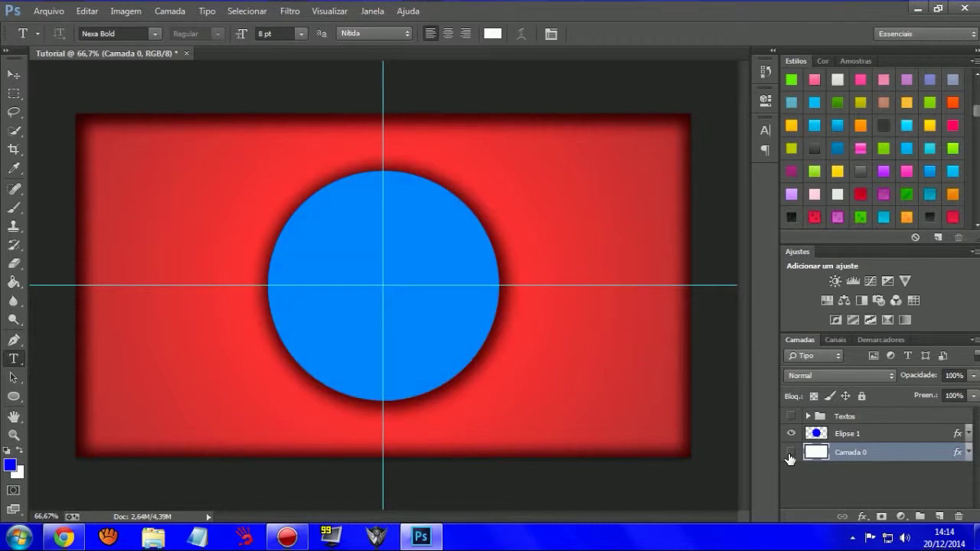
Hide the background and save the circle alone as PNG 'Tutorial 1'
click(791, 453)
click(49, 11)
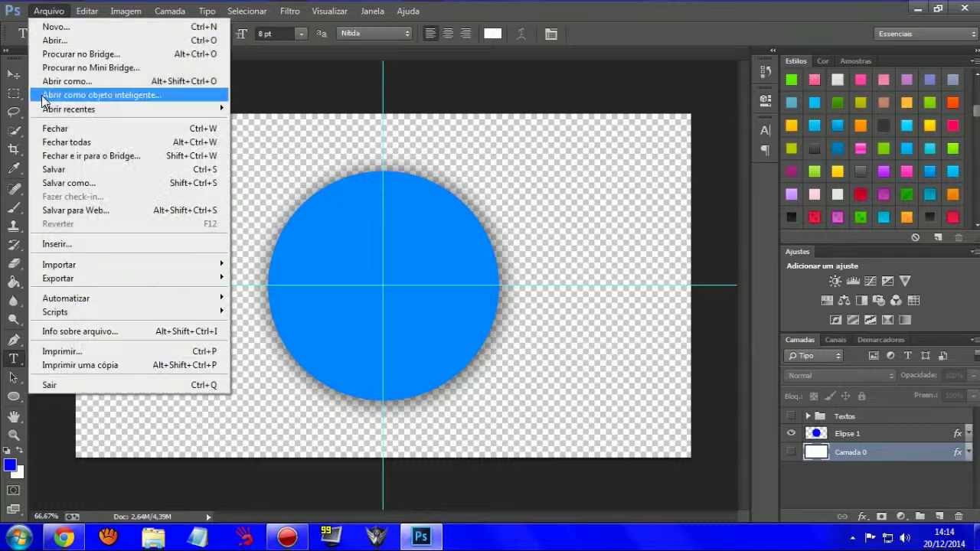
click(66, 184)
click(159, 289)
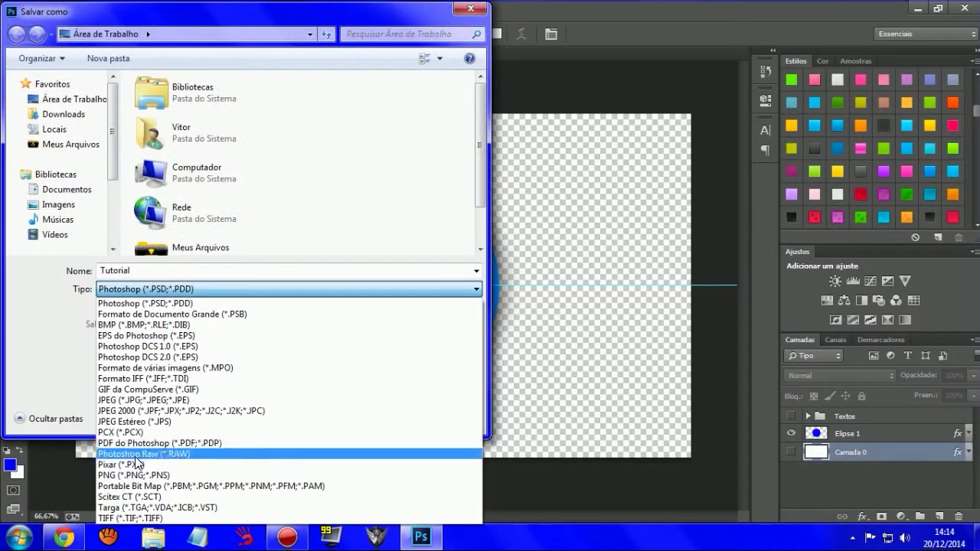
click(138, 467)
click(152, 291)
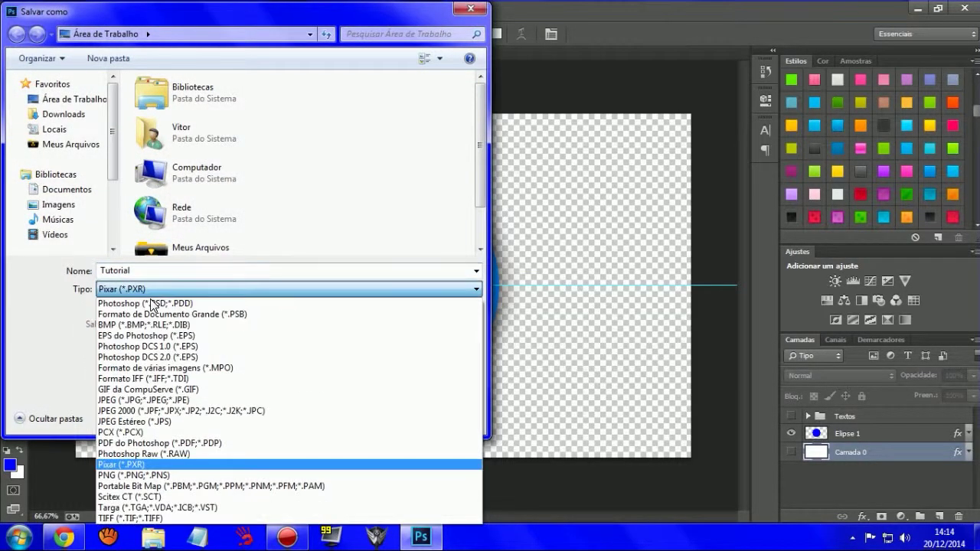
click(137, 475)
click(208, 270)
click(209, 270)
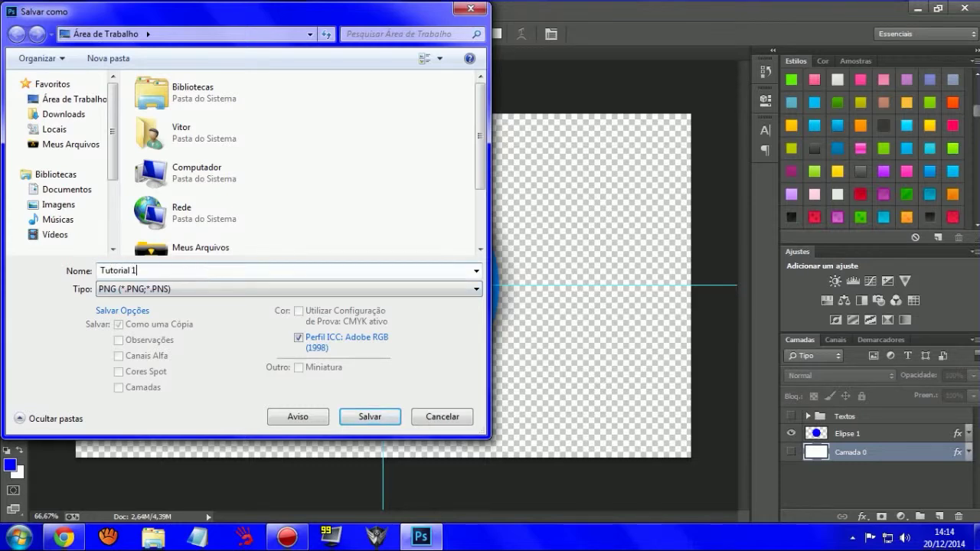
click(378, 415)
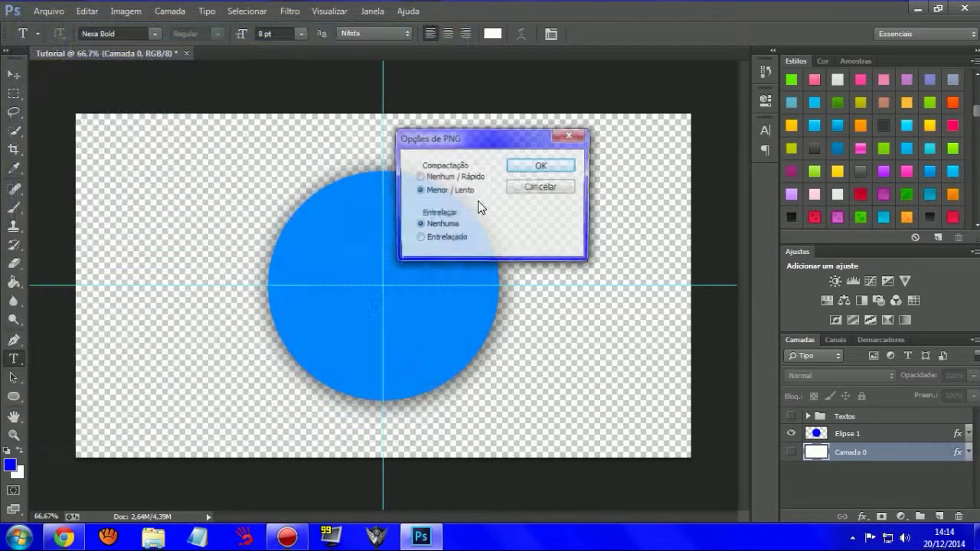
click(518, 168)
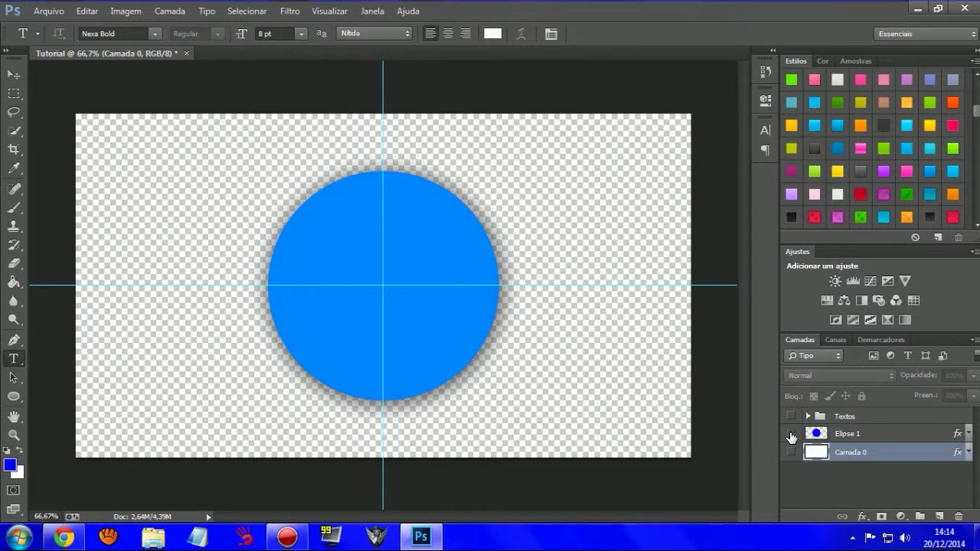
Show only the Textos group and save it as PNG 'Tutorial 2'
click(791, 433)
click(791, 416)
click(48, 10)
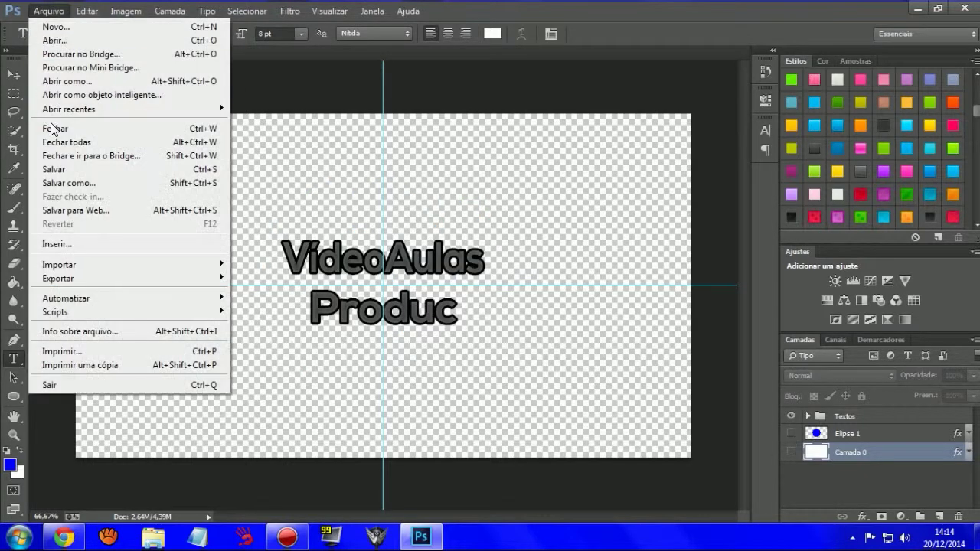
click(84, 183)
click(177, 290)
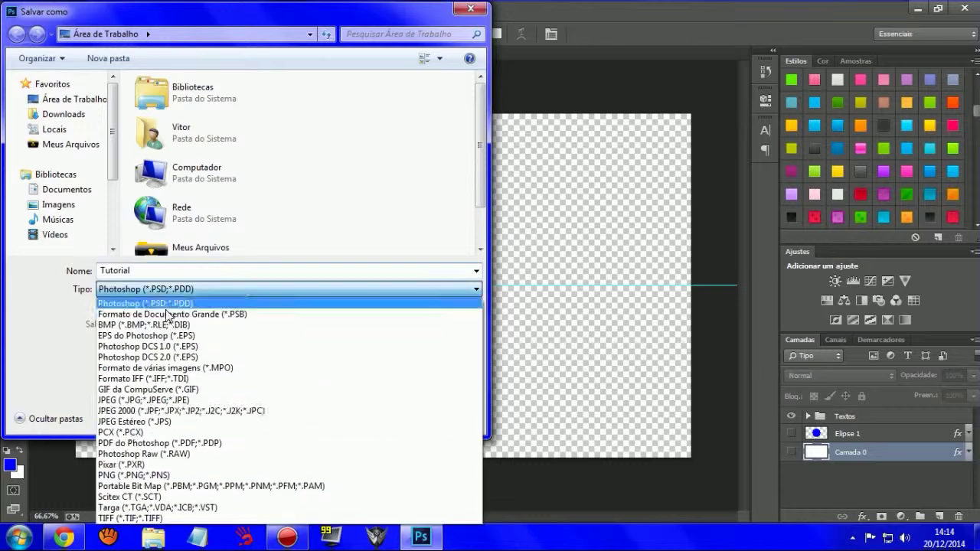
click(134, 475)
click(189, 270)
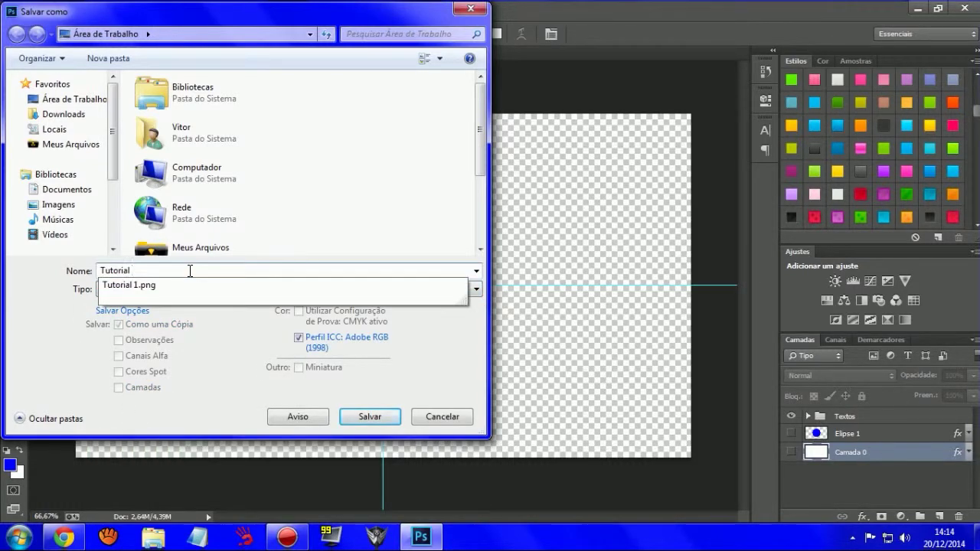
text(2)
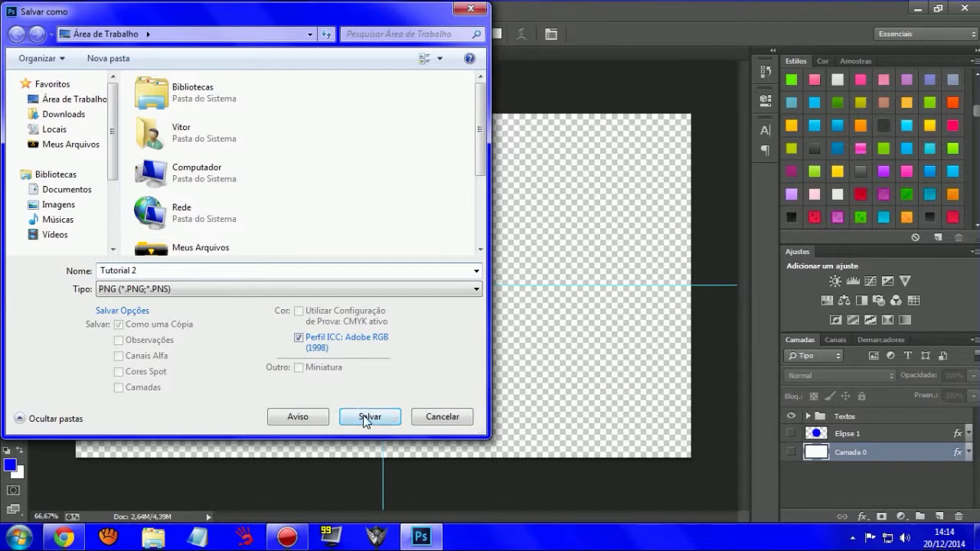
click(363, 415)
click(525, 167)
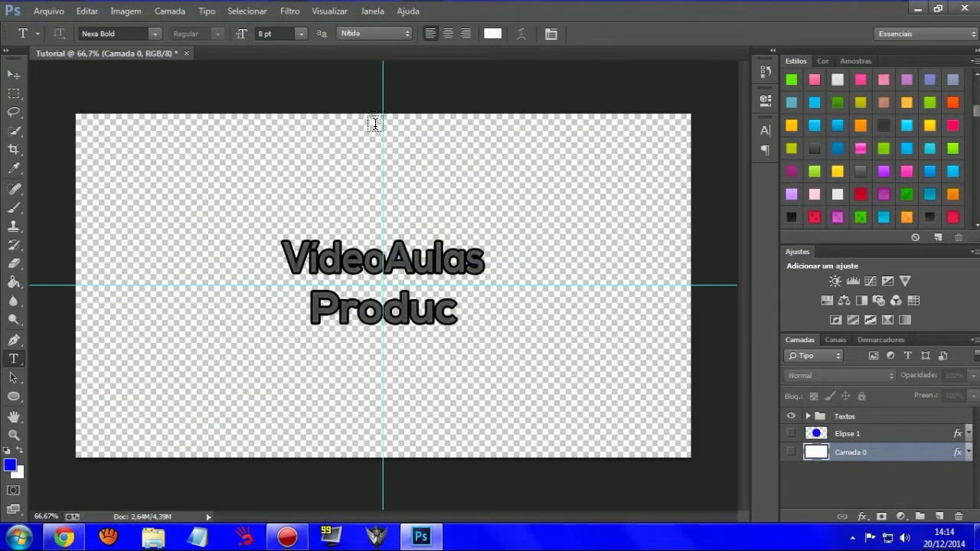
Make the circle and background visible again and minimize Photoshop
click(792, 433)
click(789, 452)
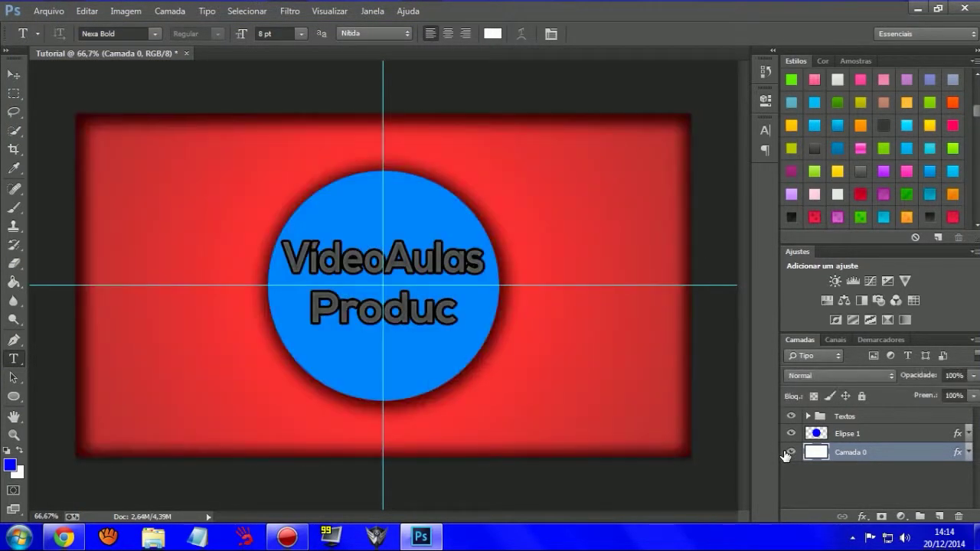
click(873, 416)
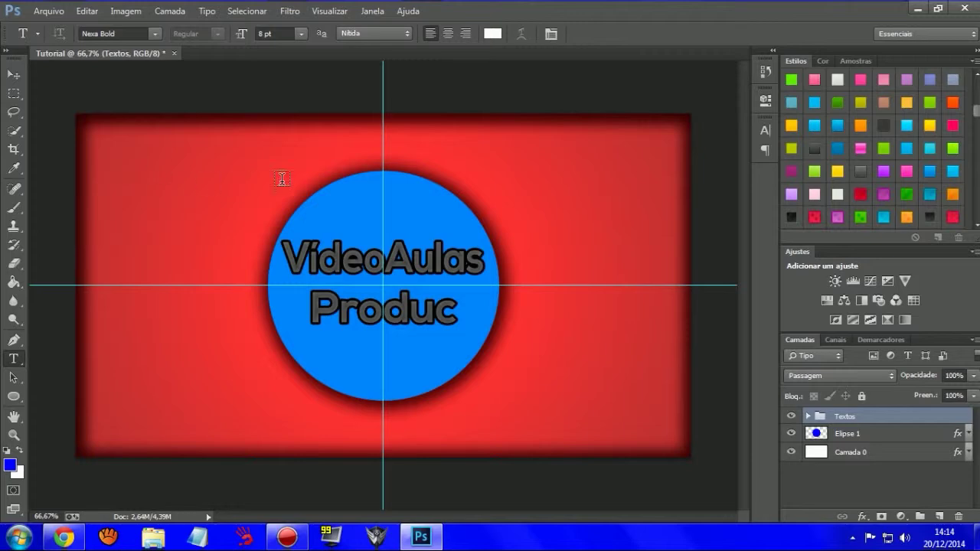
click(916, 8)
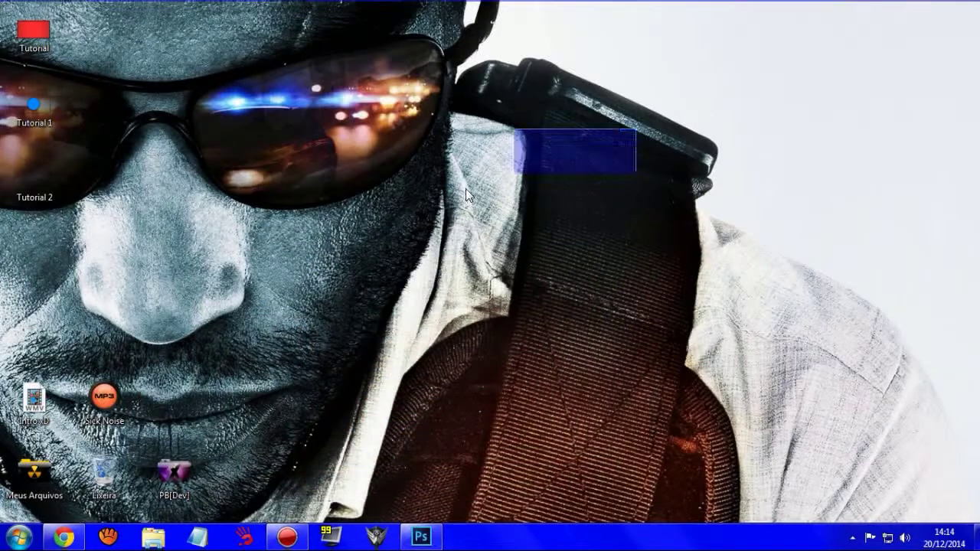
Rearrange the three Tutorial PNG icons lower on the desktop
drag(88, 6, 23, 222)
drag(34, 187, 210, 406)
mouse_move(322, 183)
mouse_down()
mouse_move(188, 322)
mouse_move(351, 460)
mouse_up()
click(386, 391)
mouse_move(409, 398)
mouse_down()
mouse_move(268, 435)
mouse_move(240, 464)
mouse_up()
drag(403, 486, 333, 486)
Preview Tutorial 2, the circle and background PNGs in Picasa Photo Viewer, then close it
double_click(173, 424)
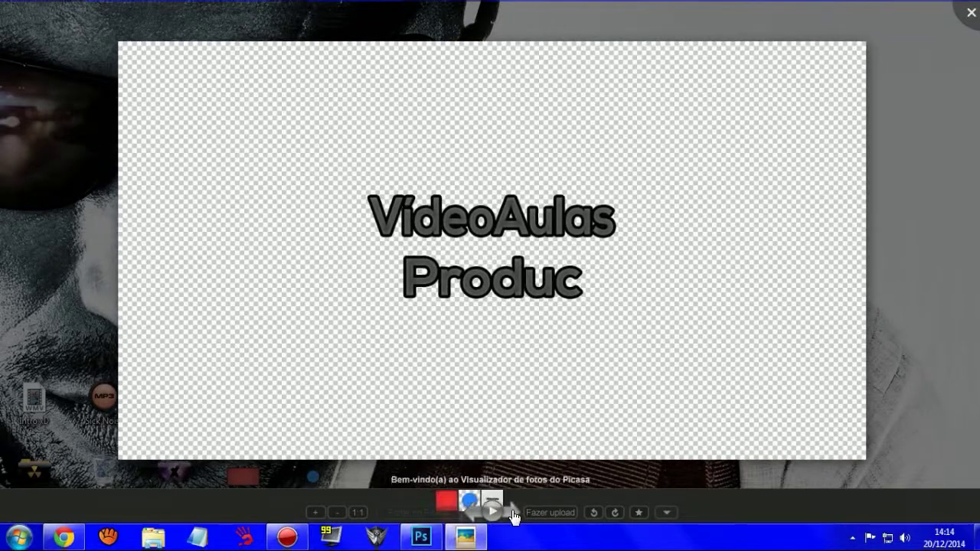
click(481, 510)
click(480, 512)
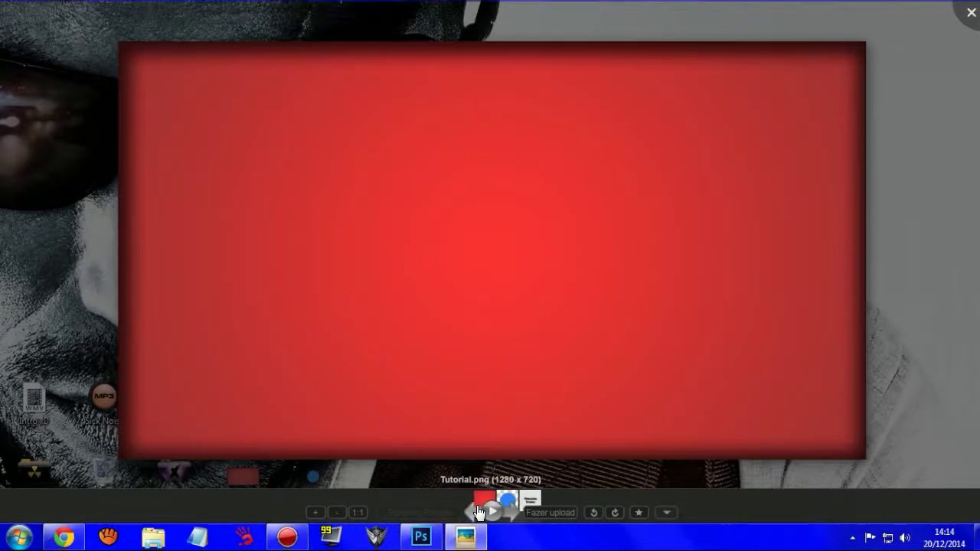
key(Escape)
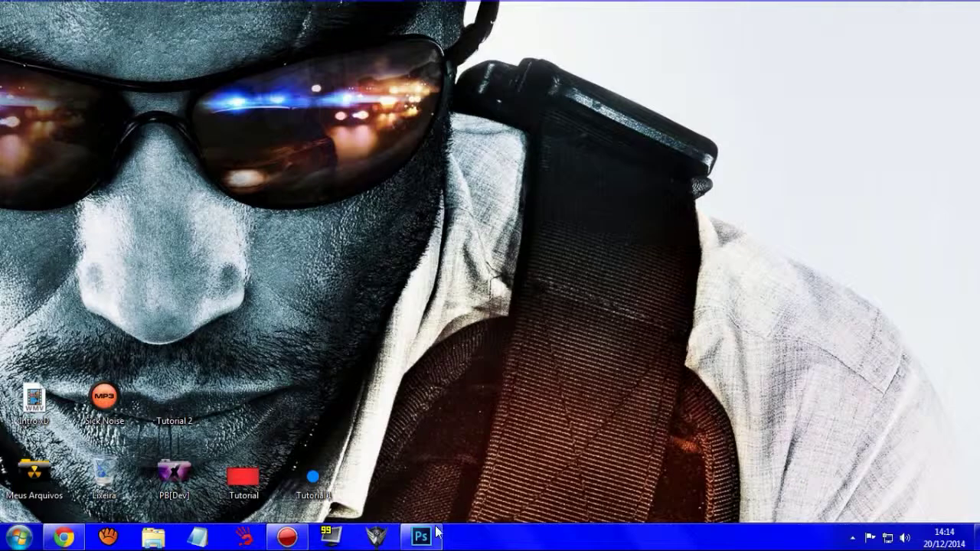